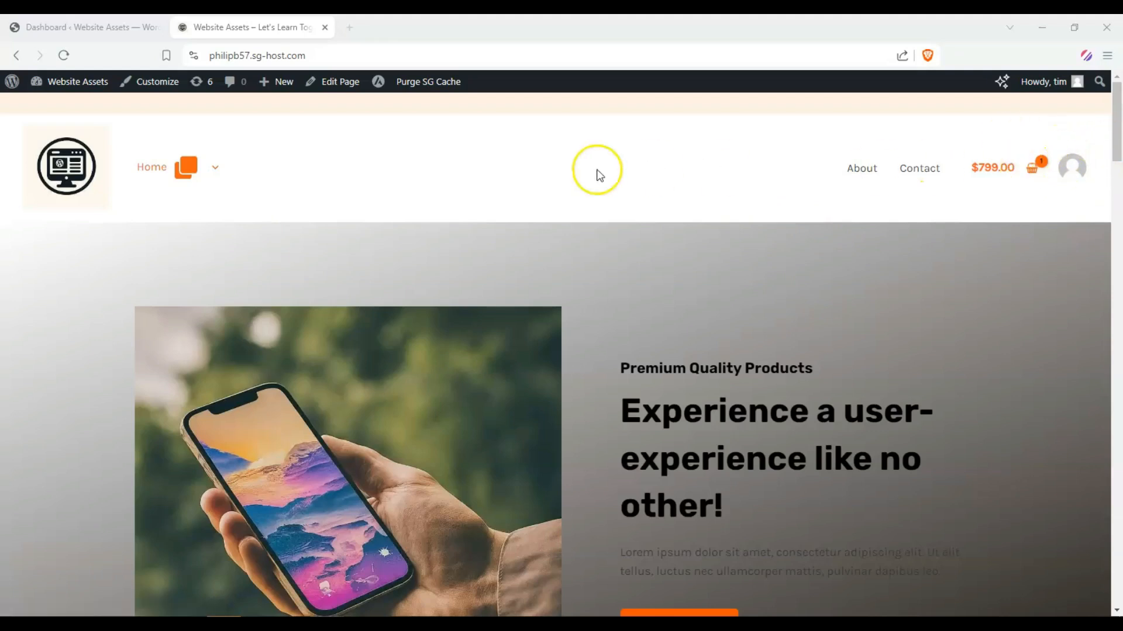
# Step: From the WordPress dashboard, open the Astra theme customizer and go to its Header Builder
pyautogui.moveTo(1117, 114); pyautogui.dragTo(1115, 88)
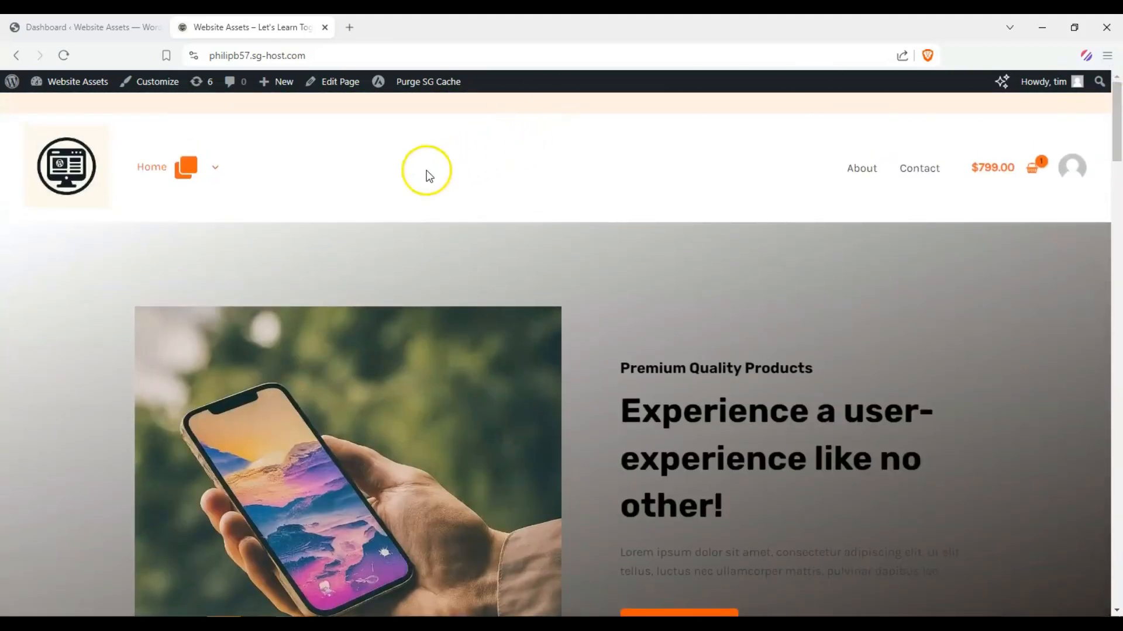
pyautogui.click(124, 27)
pyautogui.moveTo(63, 187)
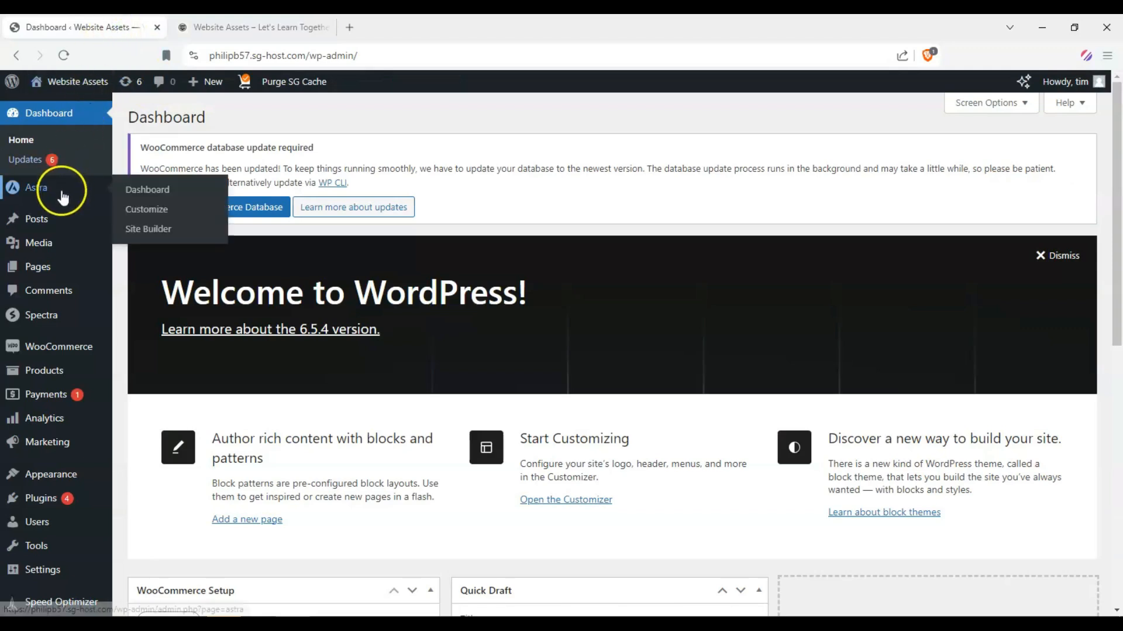
pyautogui.click(149, 211)
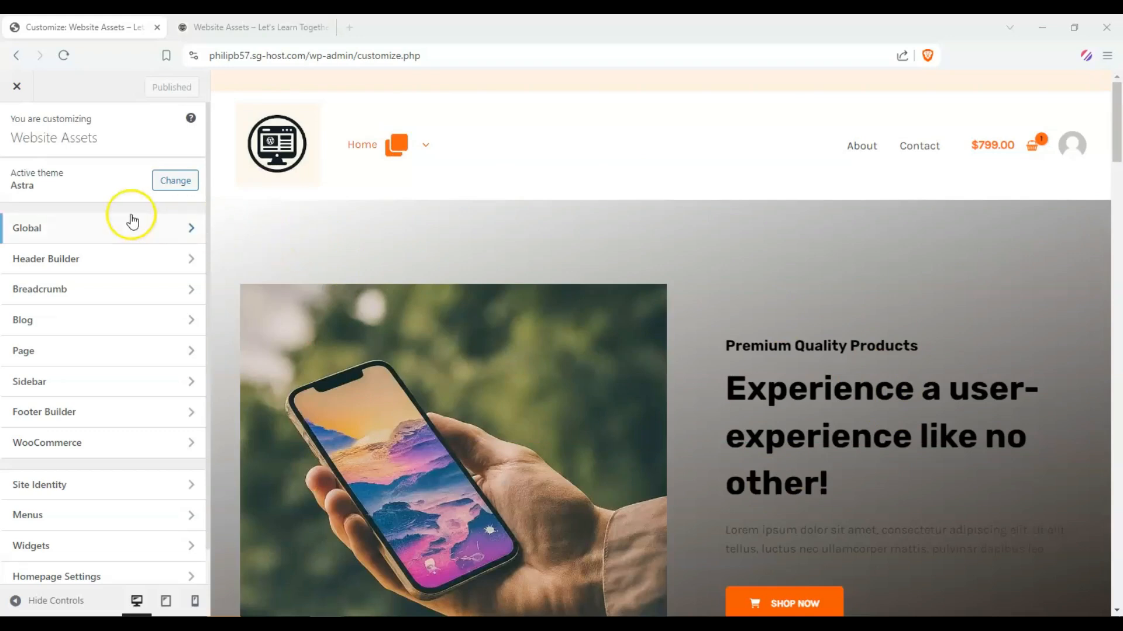
pyautogui.click(87, 265)
pyautogui.click(473, 518)
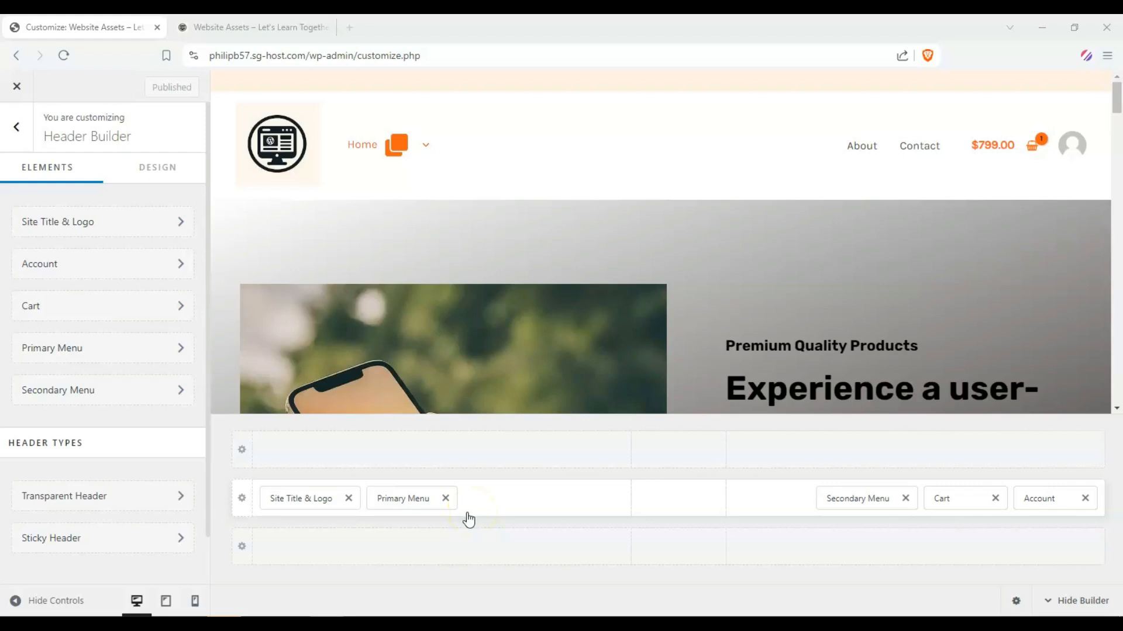
pyautogui.click(567, 552)
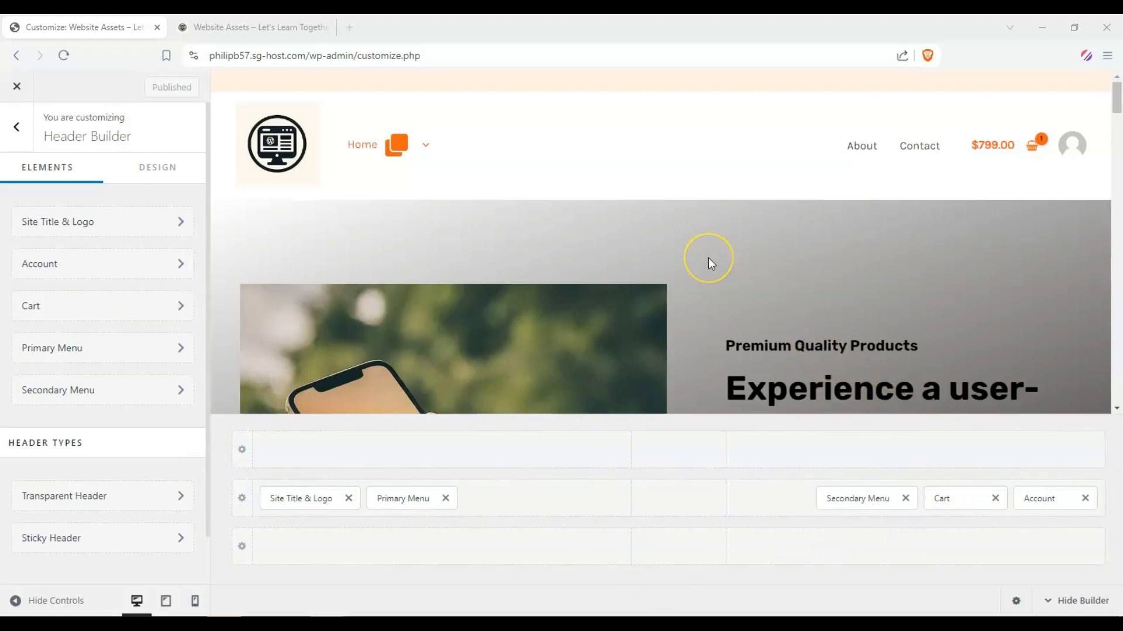
pyautogui.scroll(-4, 704, 249)
pyautogui.scroll(4, 703, 249)
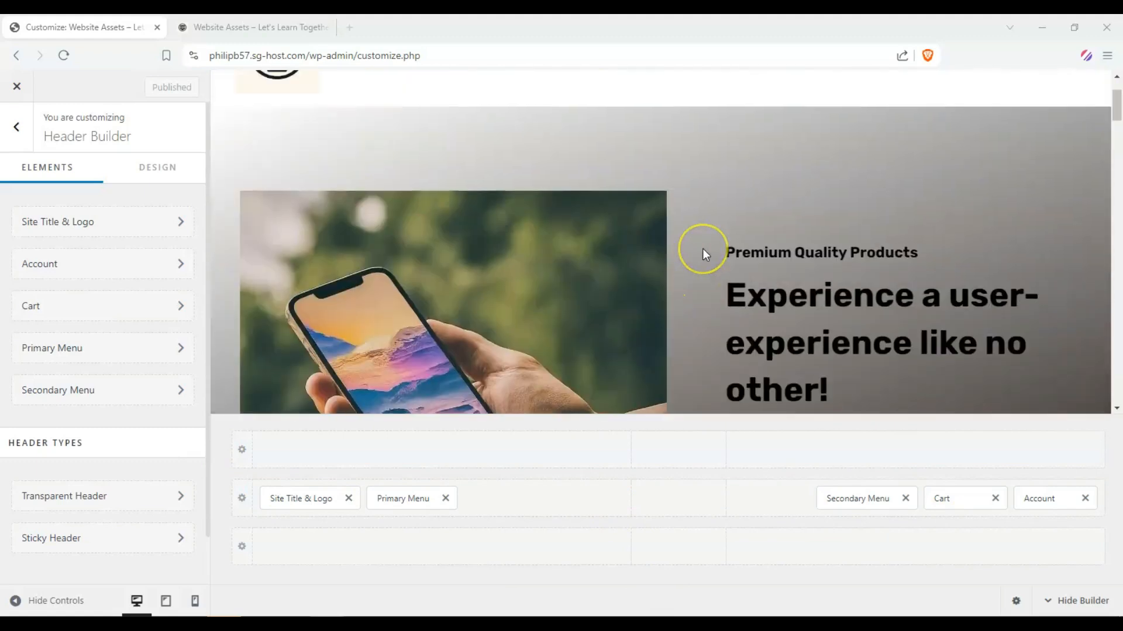
pyautogui.click(808, 303)
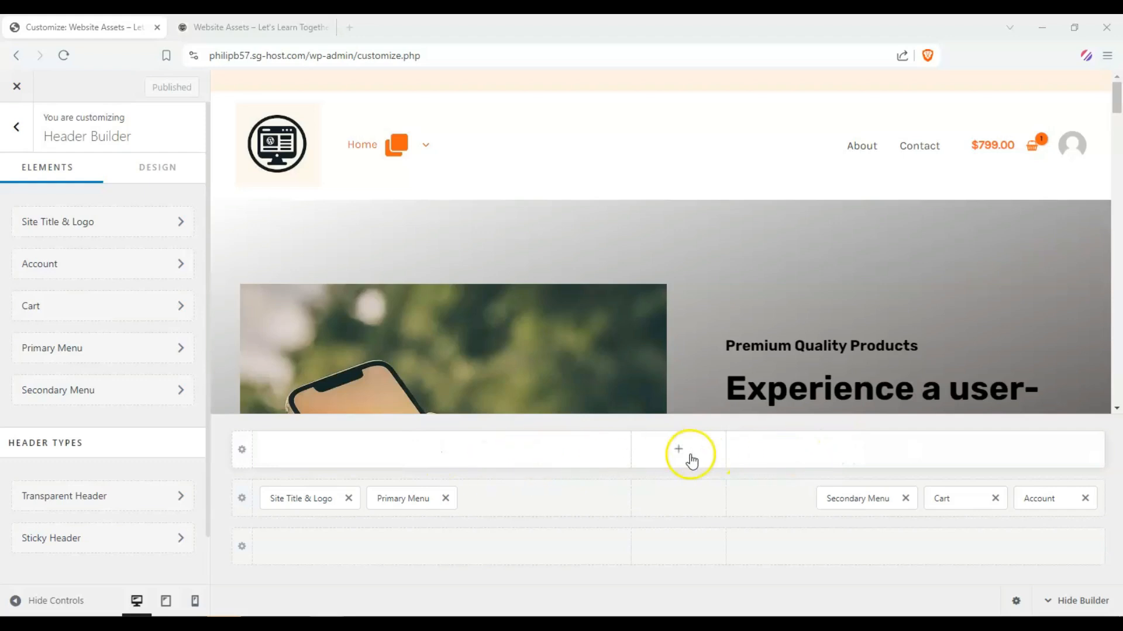
# Step: Look through the Above Header row's design settings and set the row's height to 30 px
pyautogui.click(244, 450)
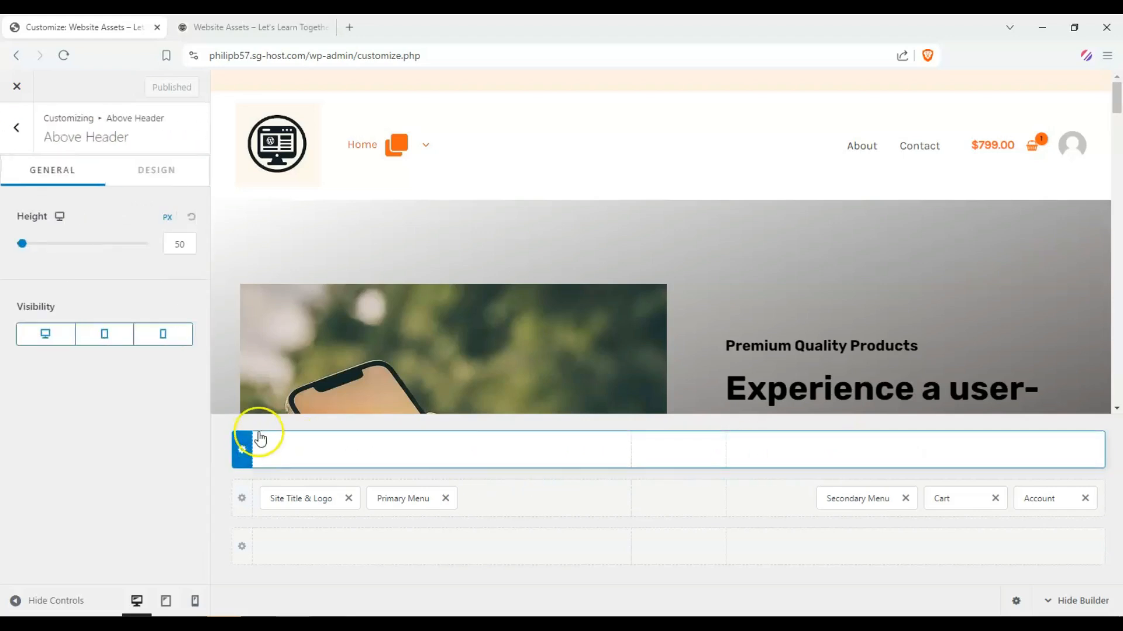
pyautogui.click(159, 155)
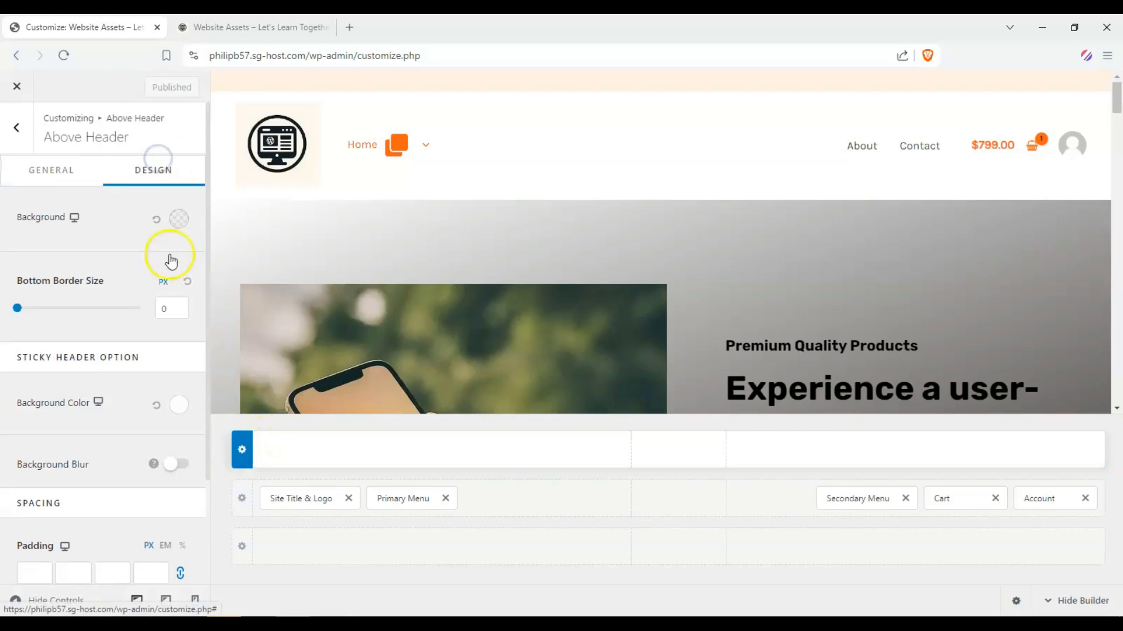
pyautogui.scroll(-3, 158, 275)
pyautogui.scroll(1, 140, 234)
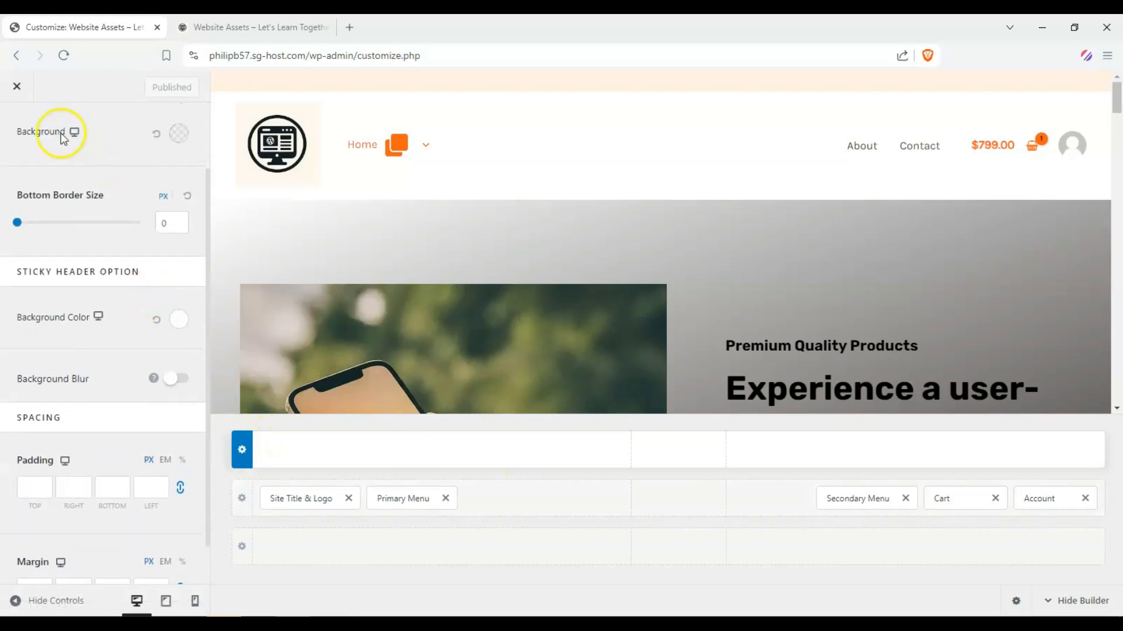
pyautogui.scroll(3, 58, 143)
pyautogui.click(63, 184)
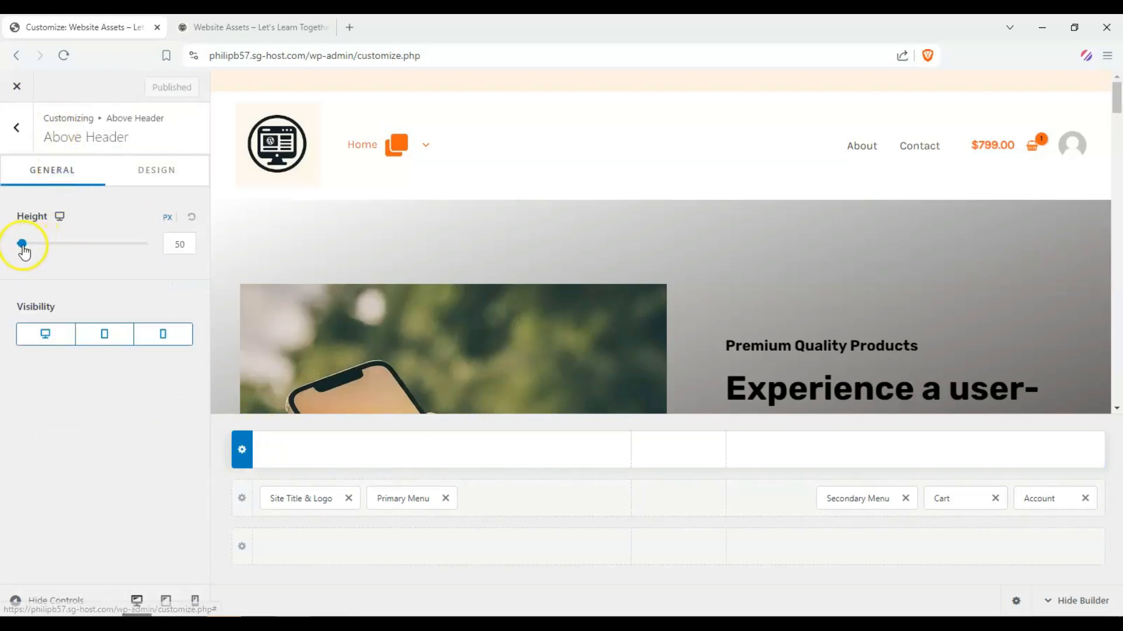
pyautogui.moveTo(25, 245); pyautogui.dragTo(22, 247)
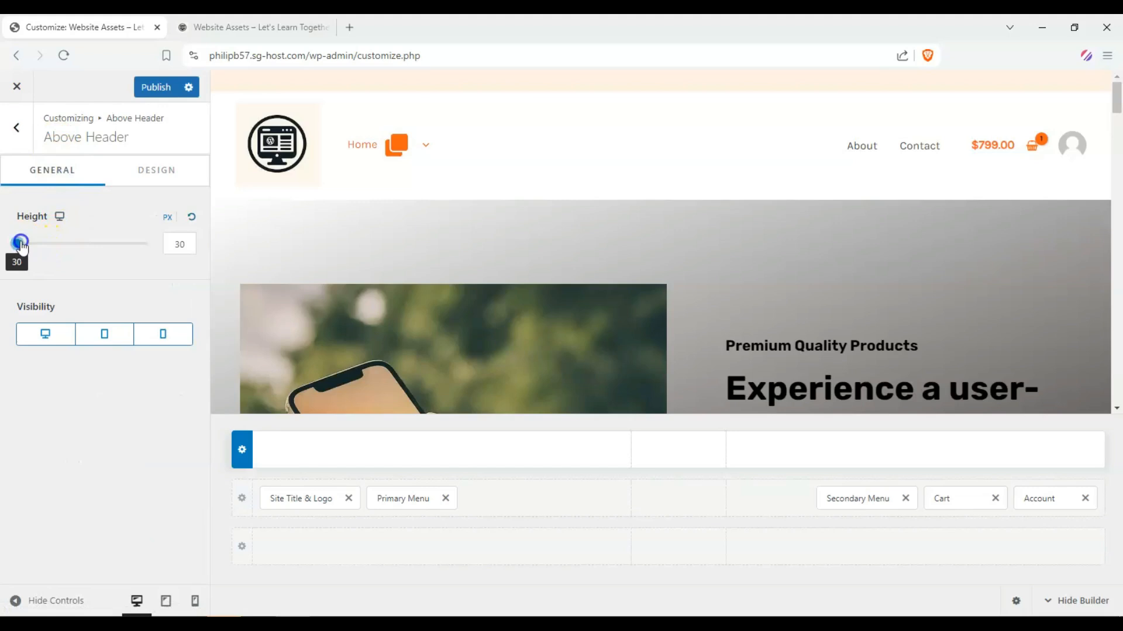
# Step: Try a 343 px height on the Primary Header row in the preview and reduce it to 30 px
pyautogui.click(241, 498)
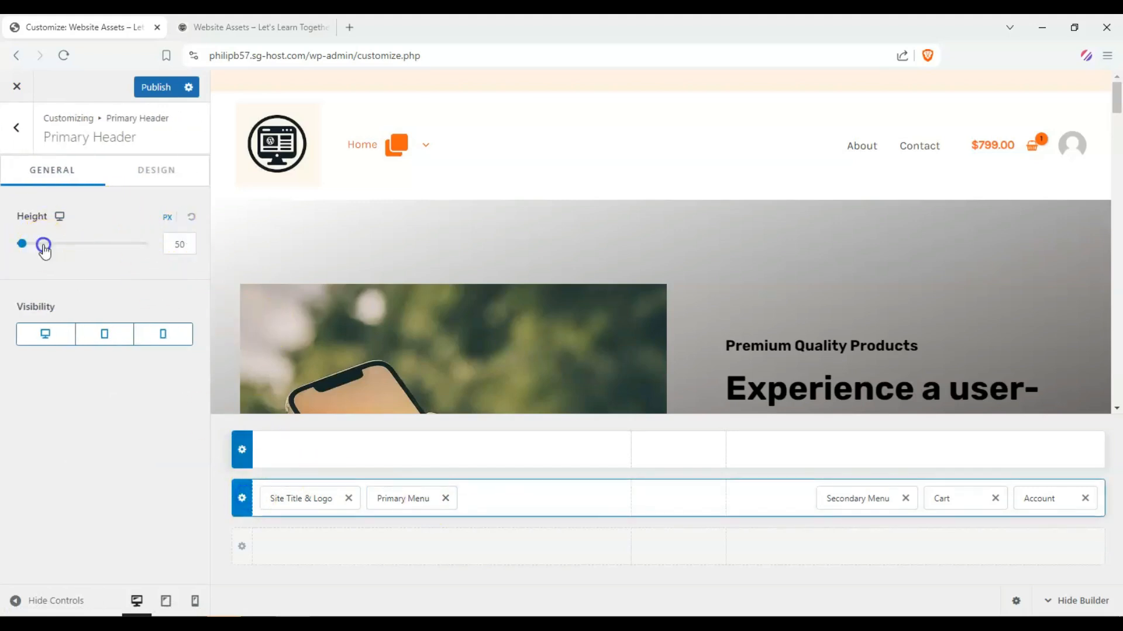
pyautogui.moveTo(43, 246); pyautogui.dragTo(90, 247)
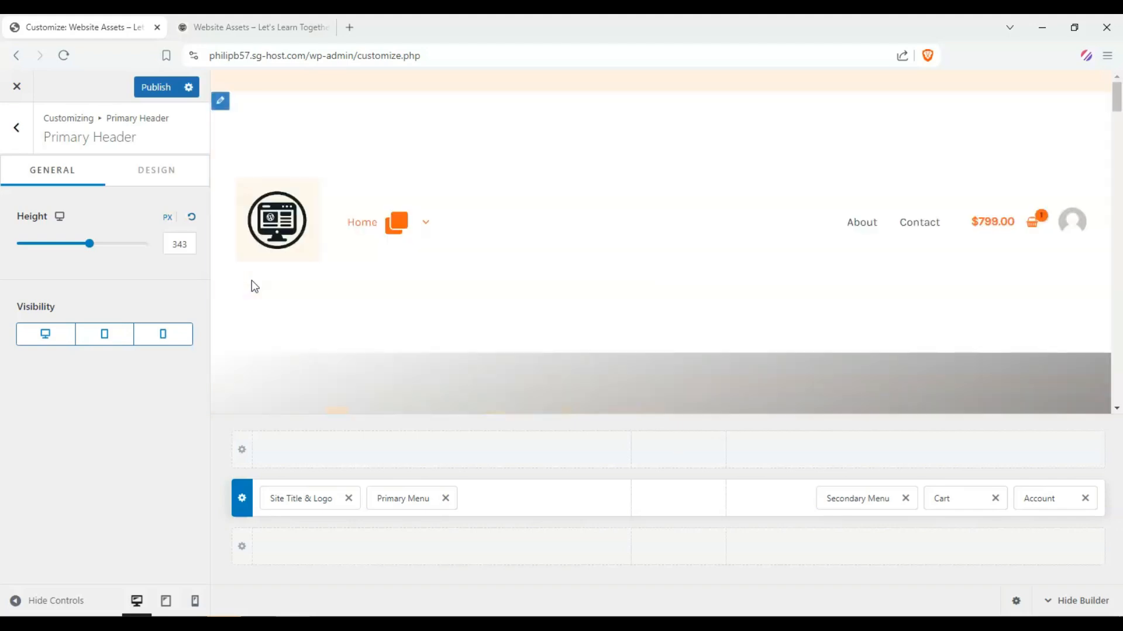
pyautogui.moveTo(356, 299)
pyautogui.scroll(-3, 352, 207)
pyautogui.scroll(3, 338, 118)
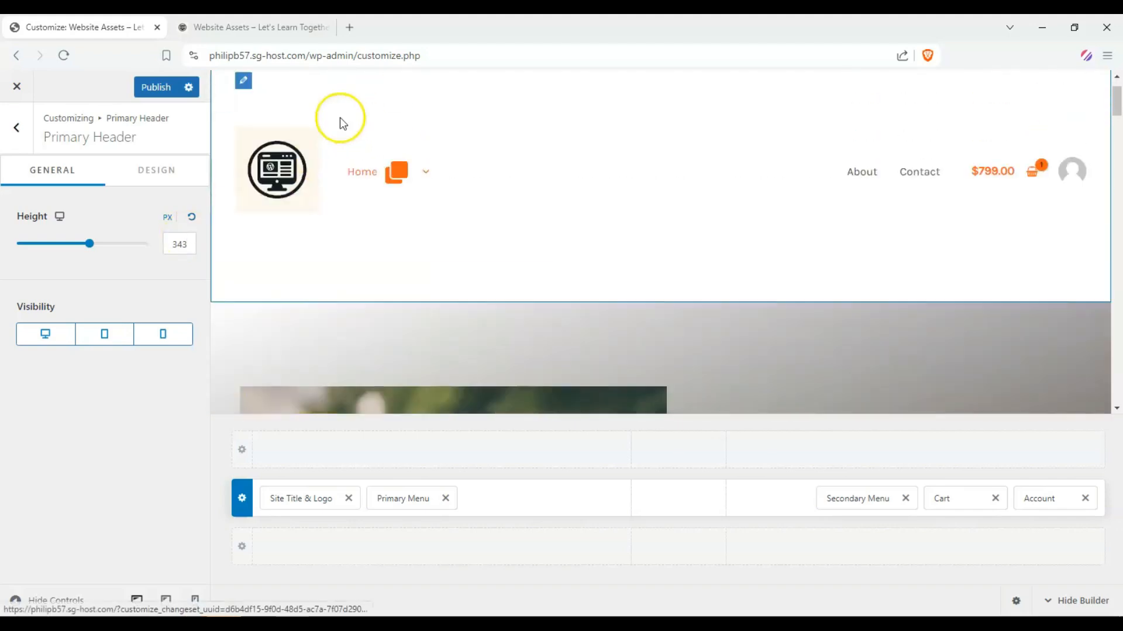
pyautogui.moveTo(90, 243); pyautogui.dragTo(17, 244)
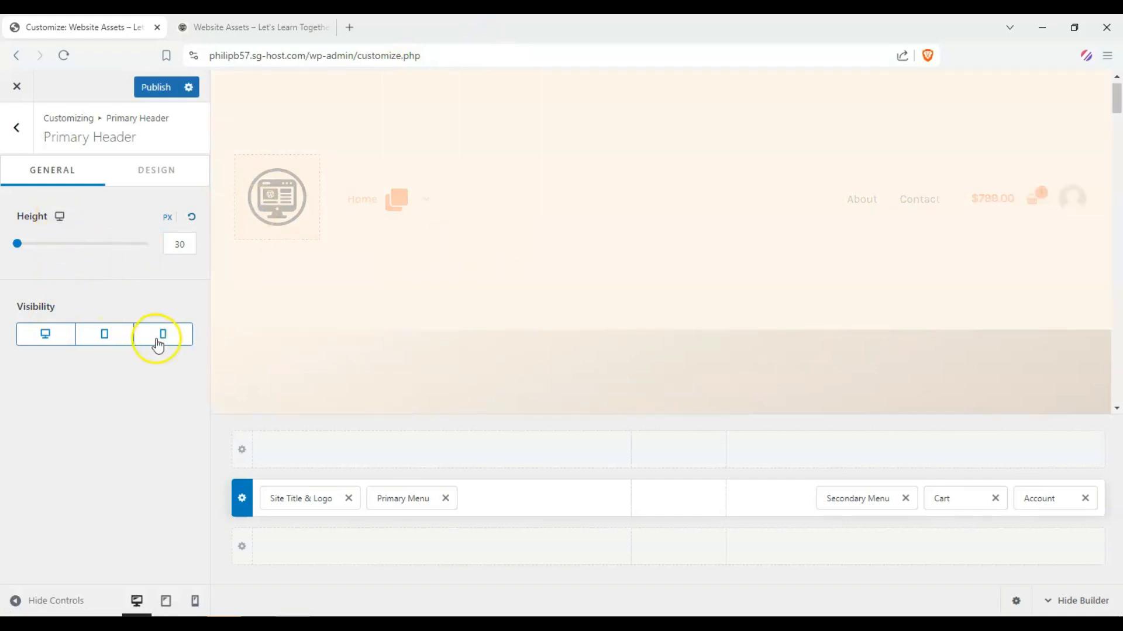
# Step: Style the Primary Header row with a solid orange background and a 7 px near-black bottom border
pyautogui.click(155, 169)
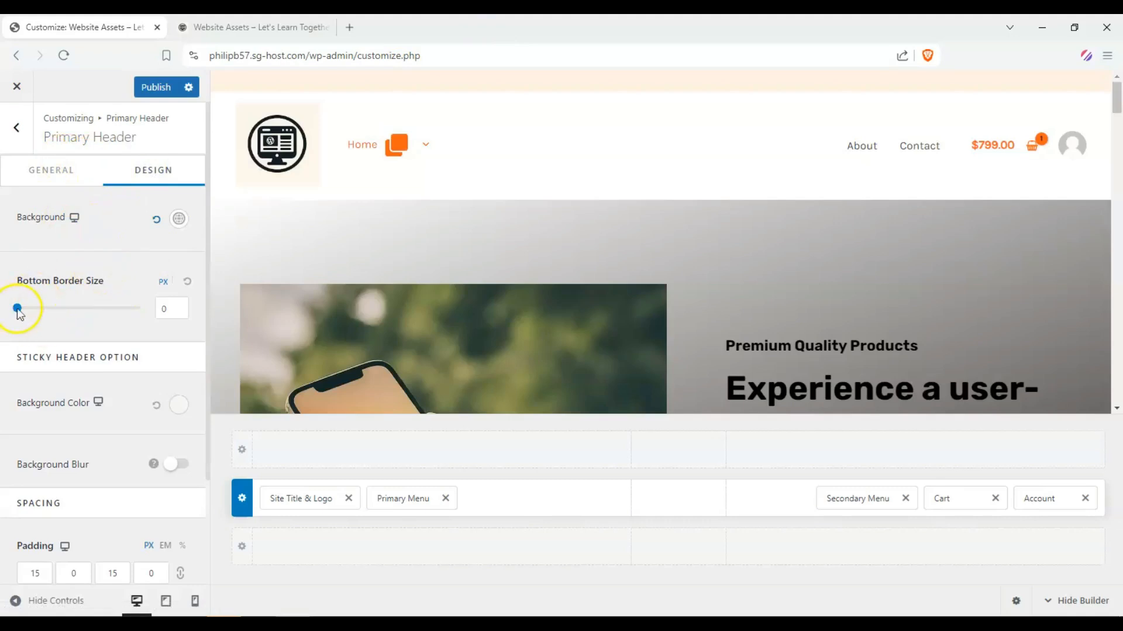
pyautogui.moveTo(17, 308); pyautogui.dragTo(99, 323)
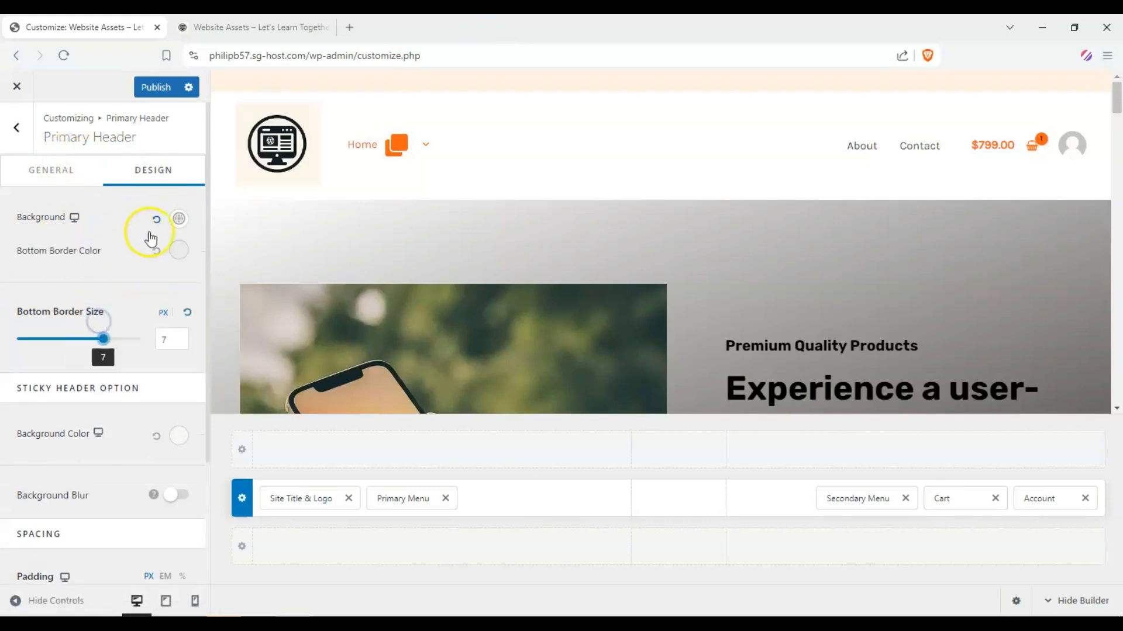
pyautogui.click(180, 221)
pyautogui.click(49, 287)
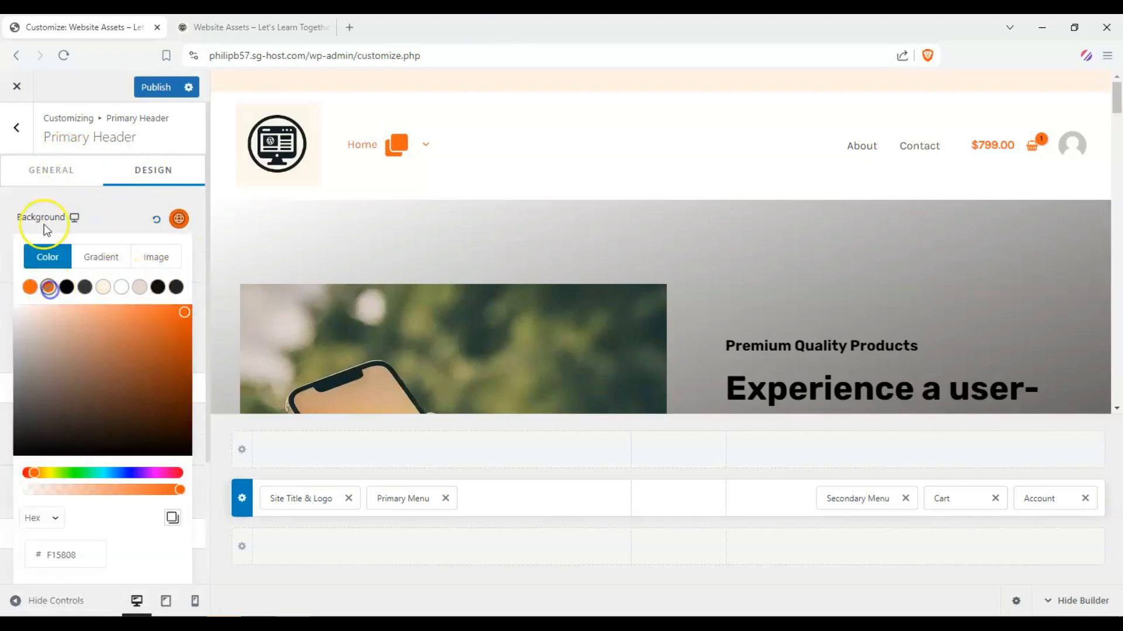
pyautogui.click(8, 225)
pyautogui.click(179, 251)
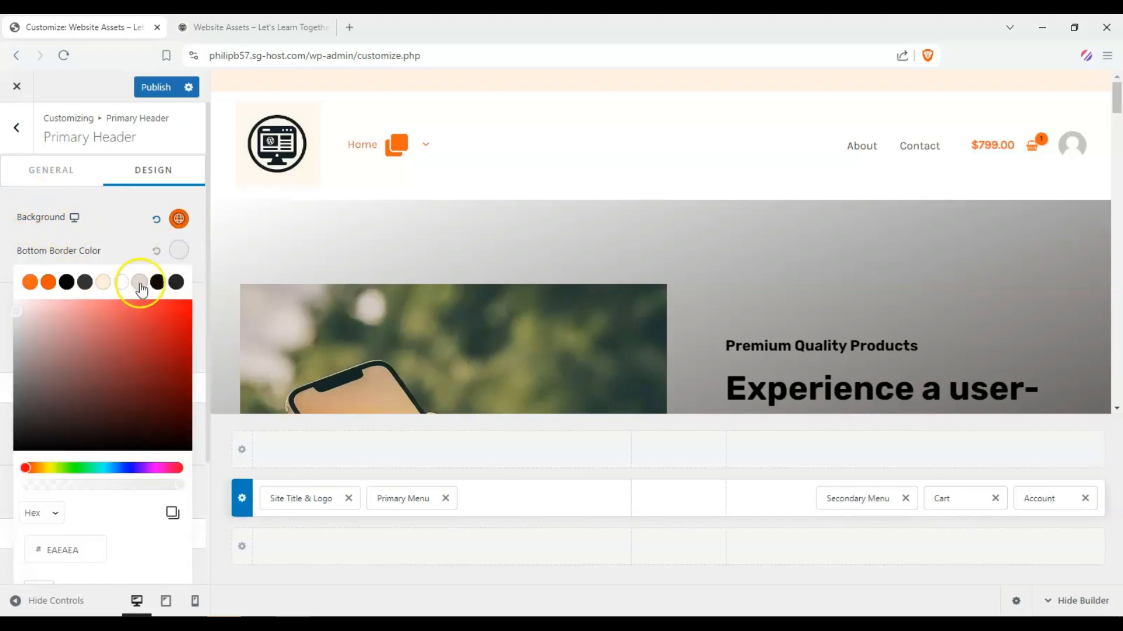
pyautogui.click(157, 282)
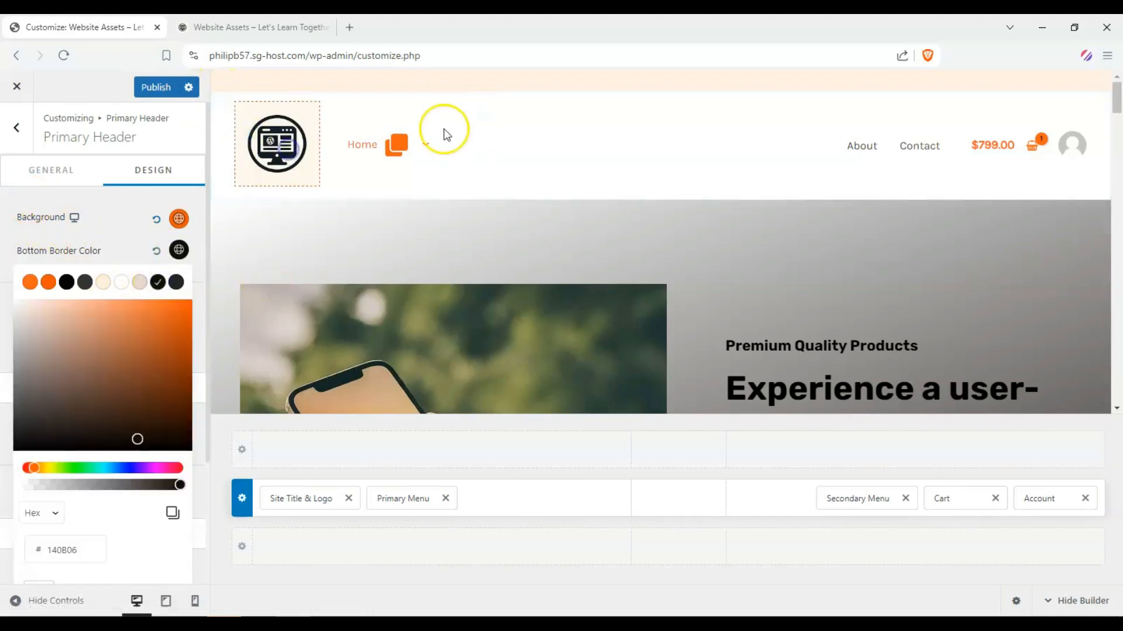
pyautogui.click(138, 227)
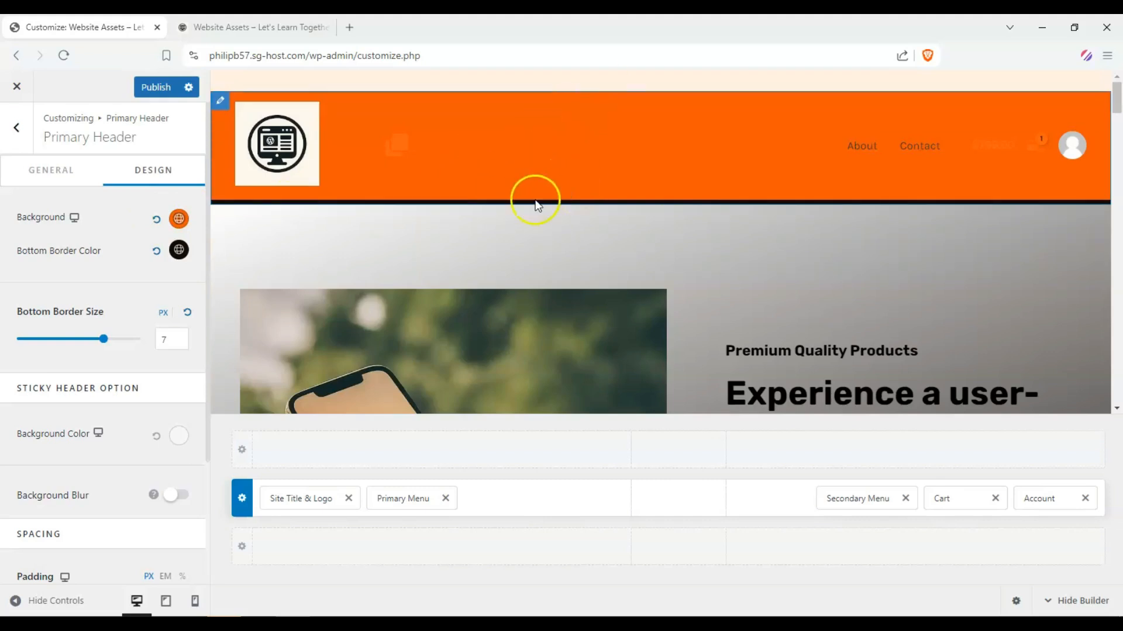
# Step: Change the Primary Header row's background to the dark palette color 222222
pyautogui.click(161, 220)
pyautogui.click(143, 290)
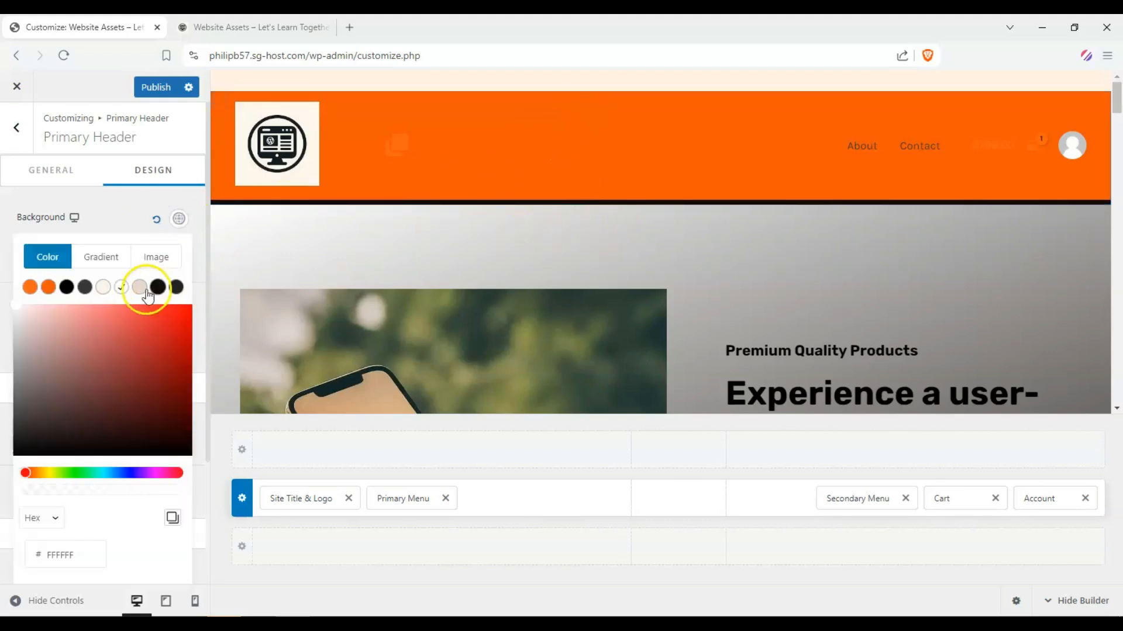
pyautogui.click(176, 287)
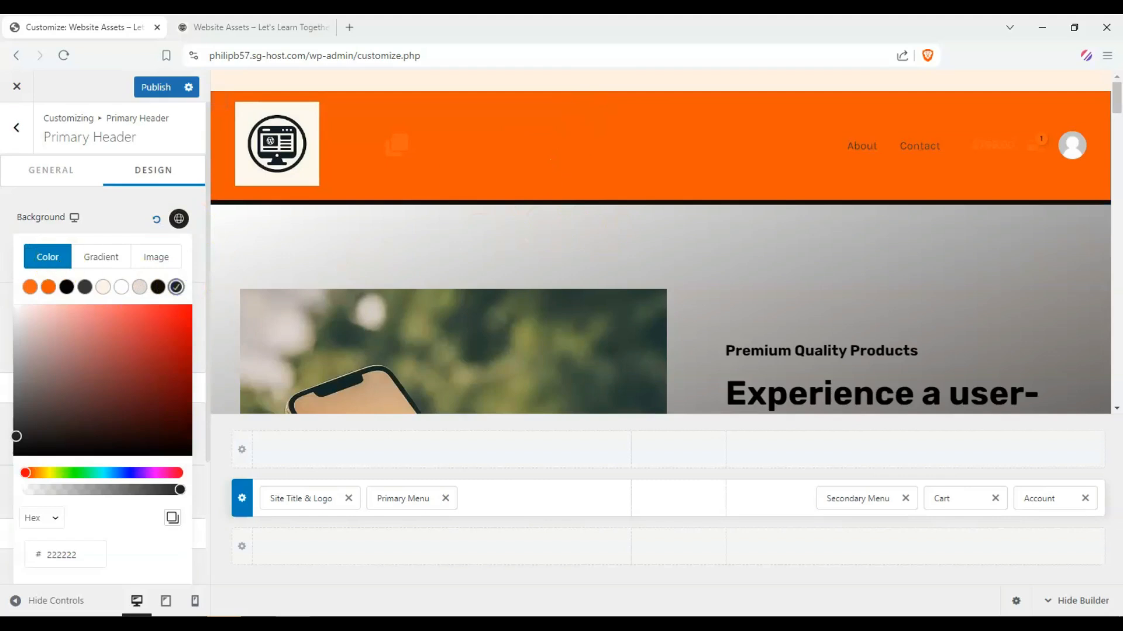
pyautogui.click(168, 164)
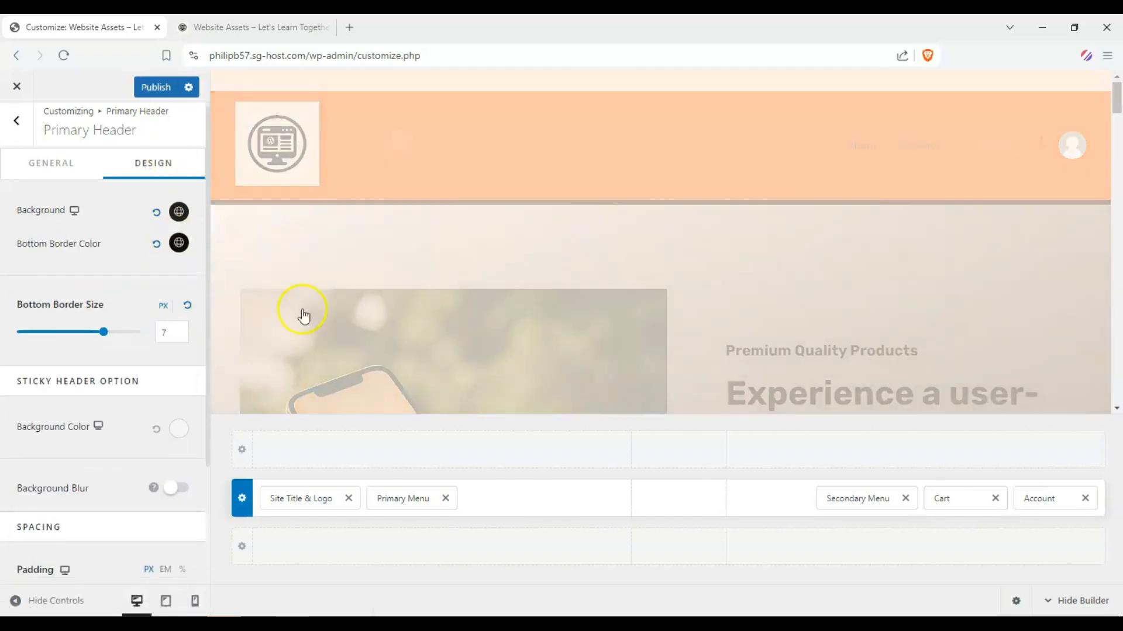
# Step: Return to the Header Builder elements and move the Secondary Menu into the center section of the primary header row
pyautogui.scroll(-3, 77, 299)
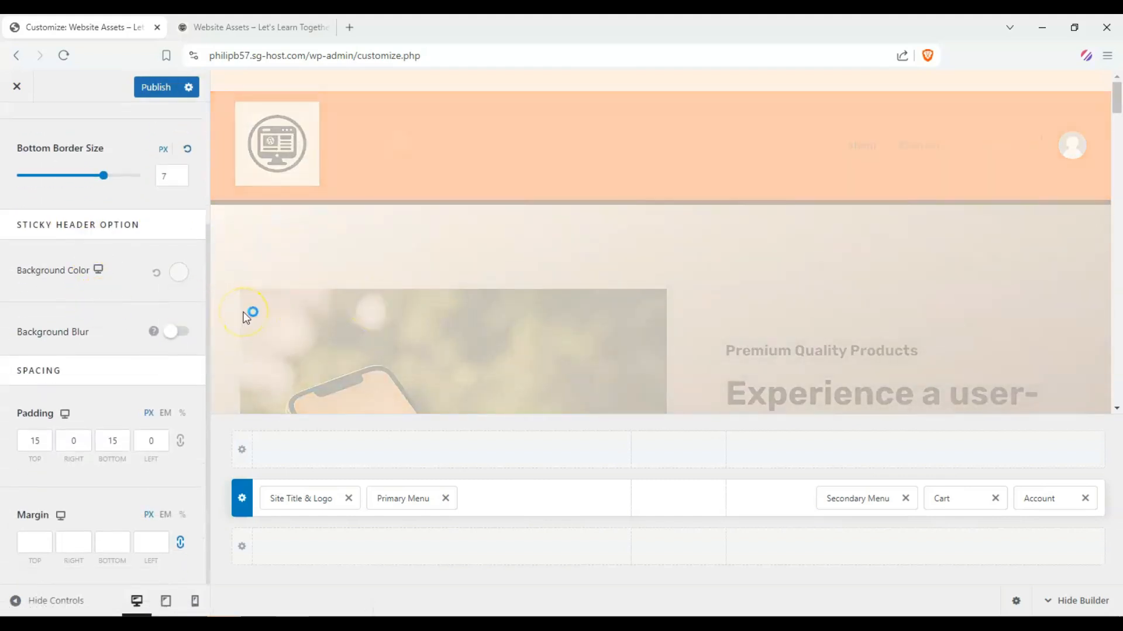
pyautogui.click(45, 432)
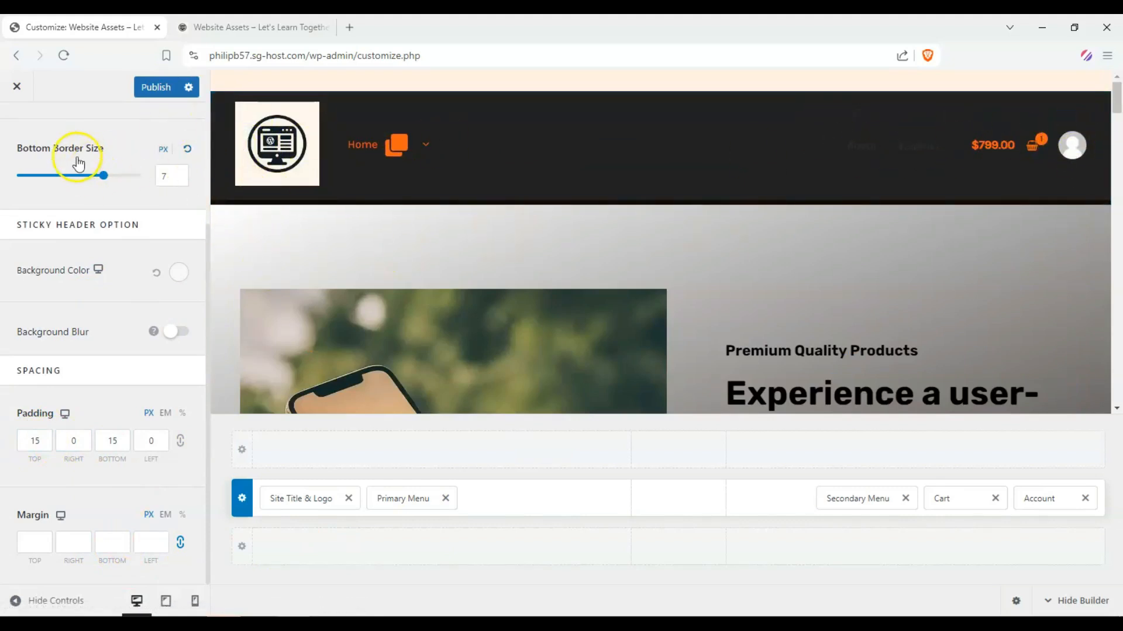
pyautogui.scroll(3, 64, 153)
pyautogui.click(16, 123)
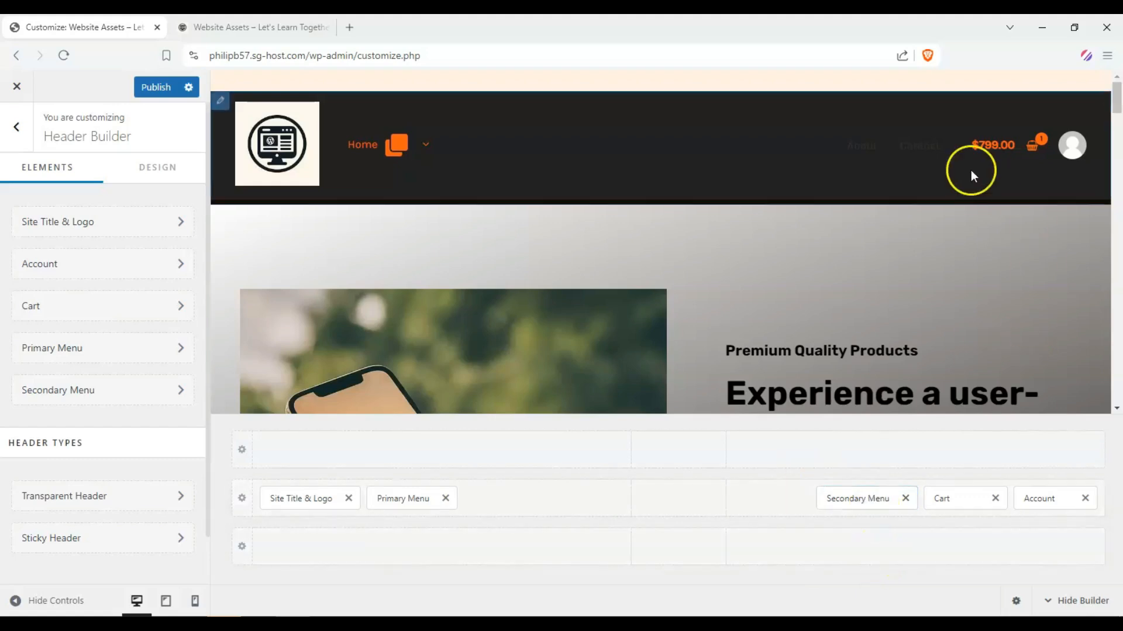
pyautogui.moveTo(864, 499); pyautogui.dragTo(690, 498)
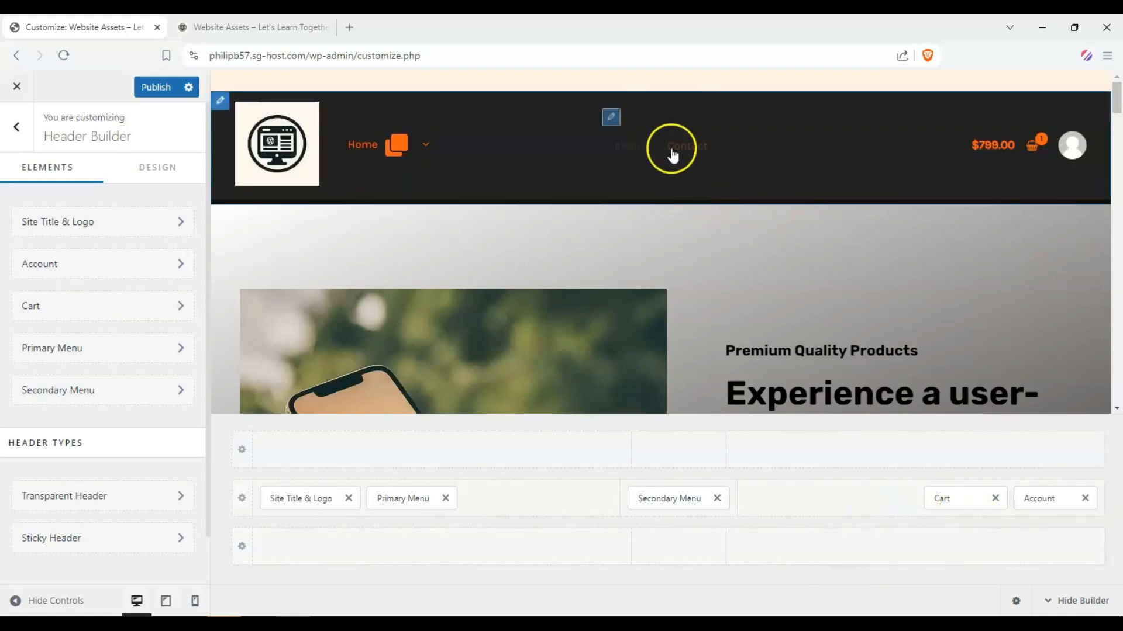
pyautogui.click(682, 516)
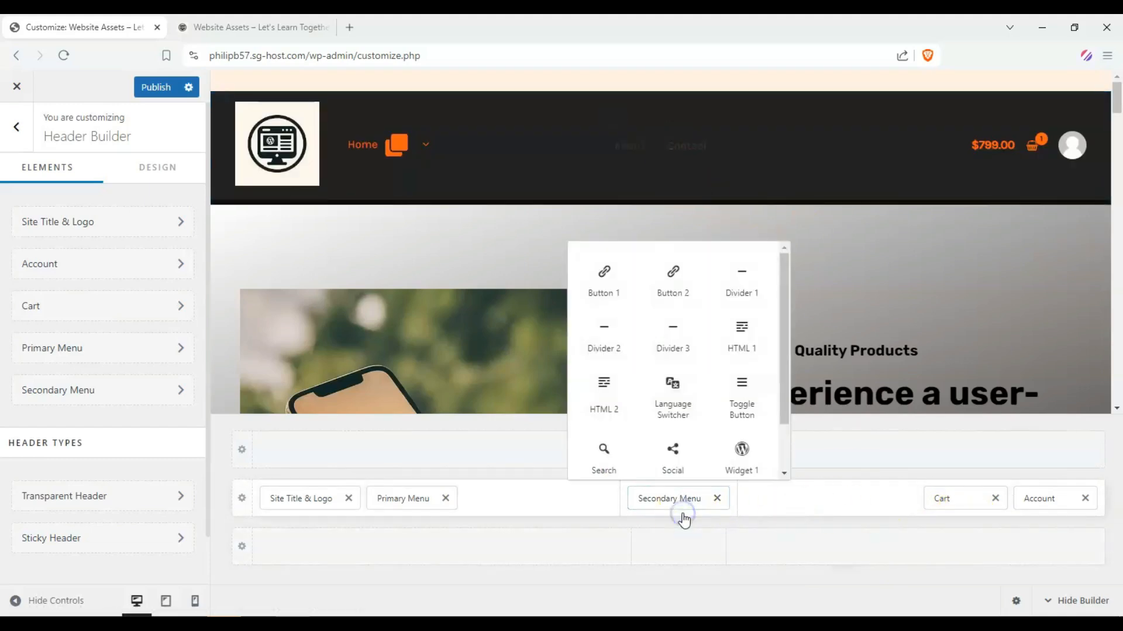
# Step: Set the Secondary Menu's normal text/link color to red in its design settings
pyautogui.click(149, 398)
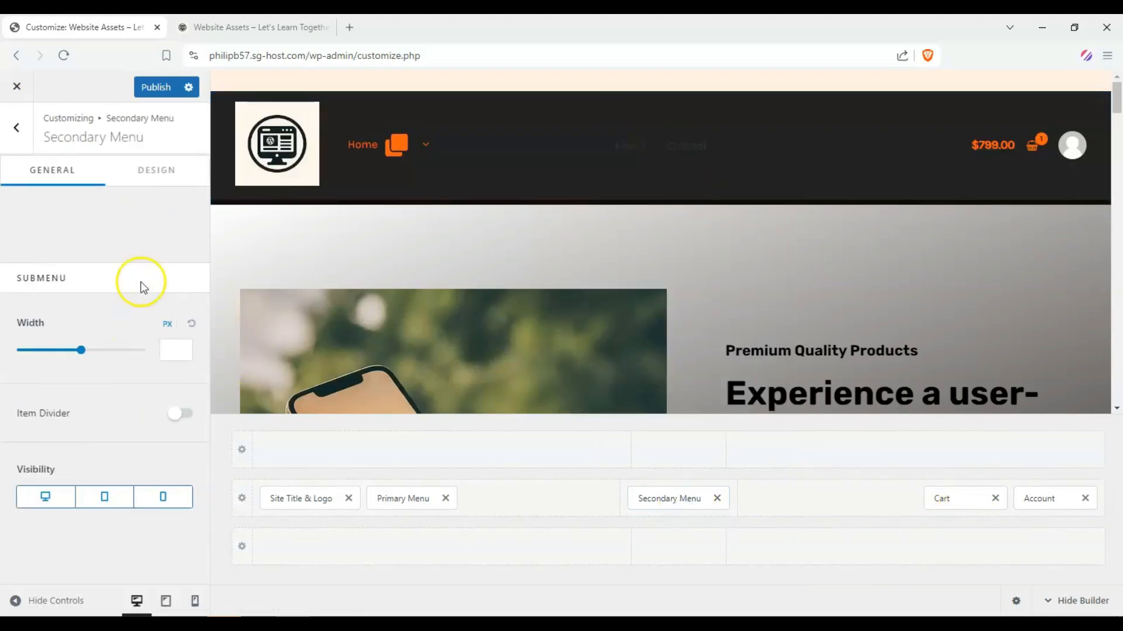
pyautogui.click(154, 174)
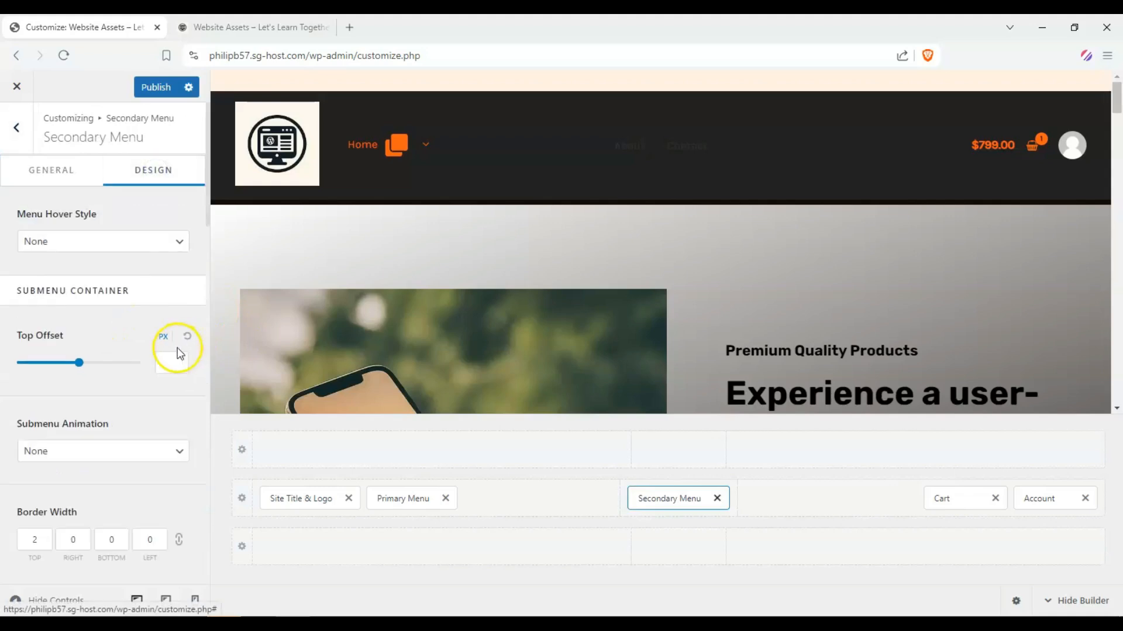
pyautogui.scroll(-2, 167, 368)
pyautogui.scroll(-6, 139, 289)
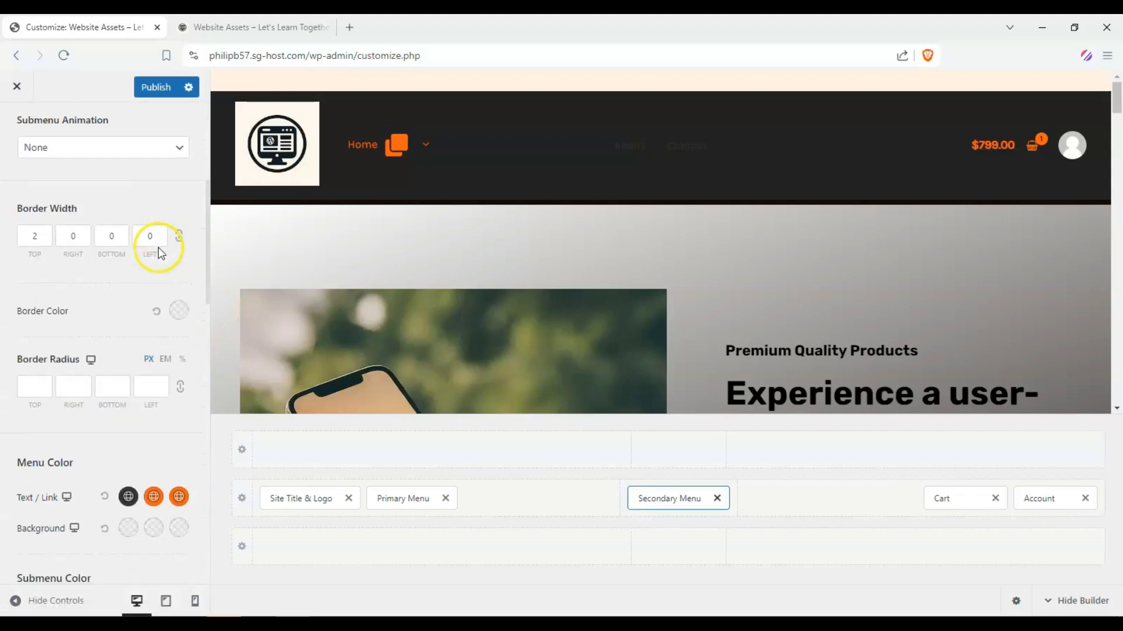
pyautogui.click(129, 380)
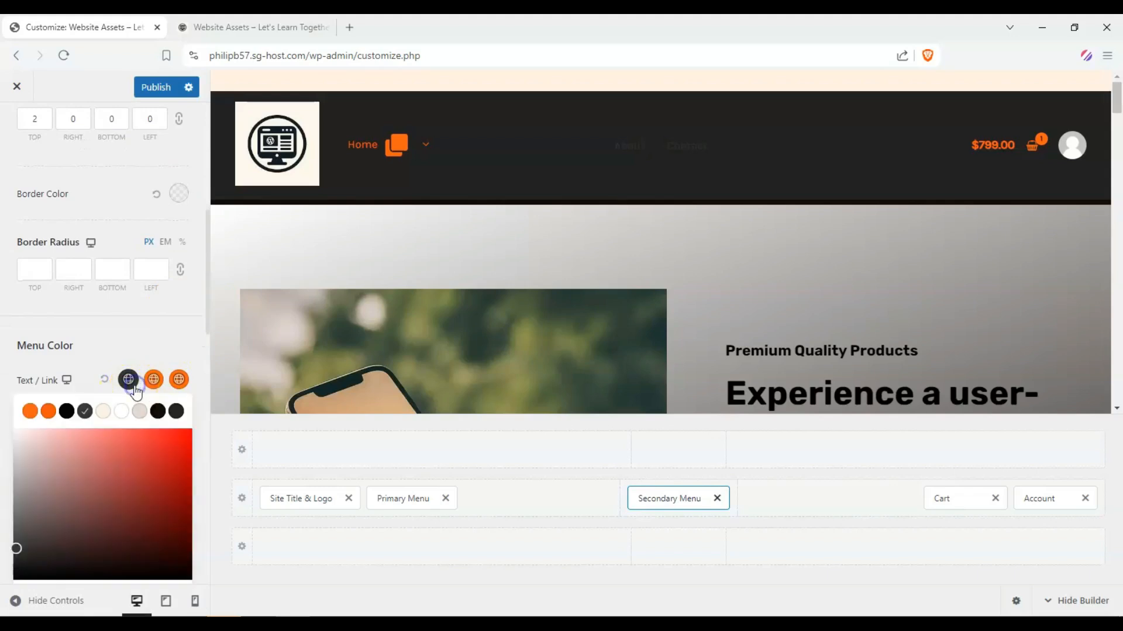
pyautogui.click(198, 432)
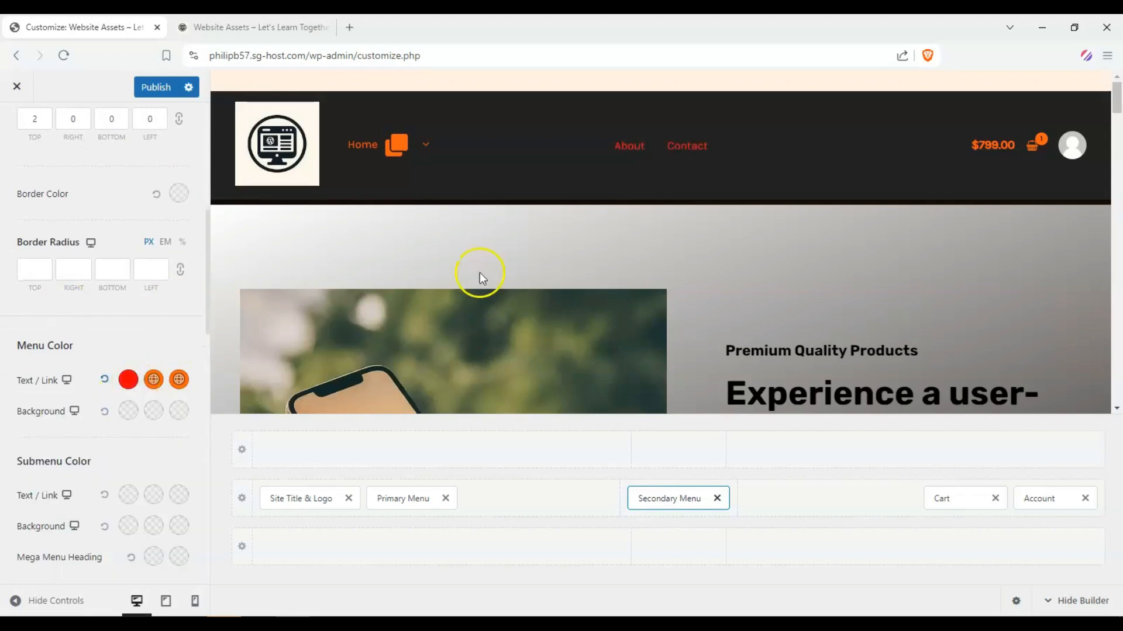
# Step: Move the Cart beside the Secondary Menu in the primary row's center section, and the Account into the section just before it
pyautogui.moveTo(968, 504); pyautogui.dragTo(725, 501)
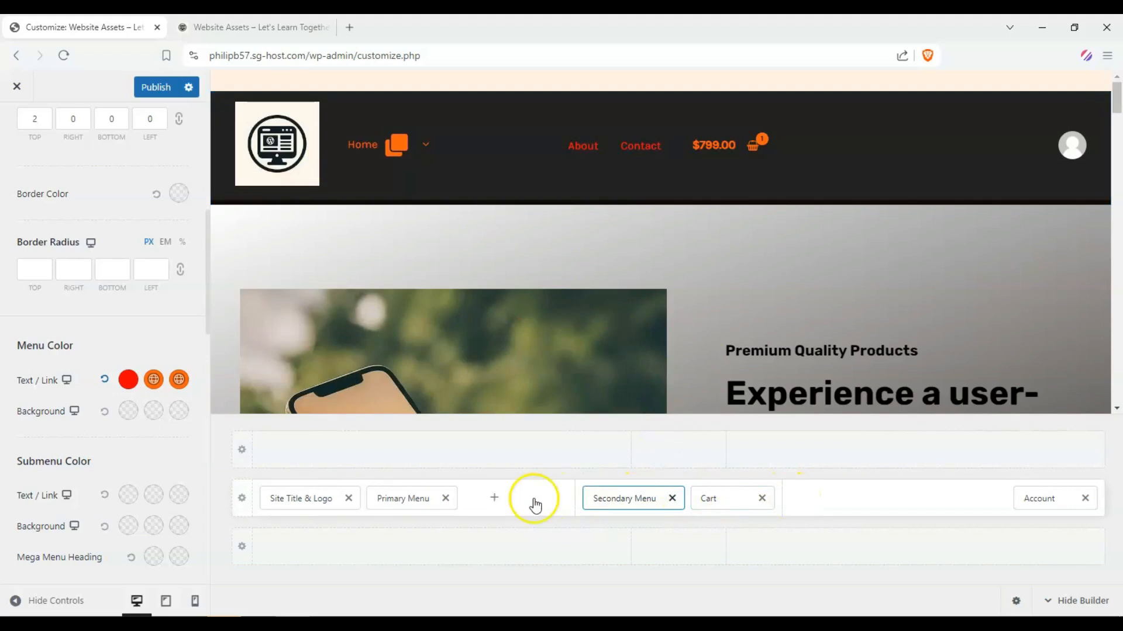
pyautogui.moveTo(1065, 496); pyautogui.dragTo(520, 499)
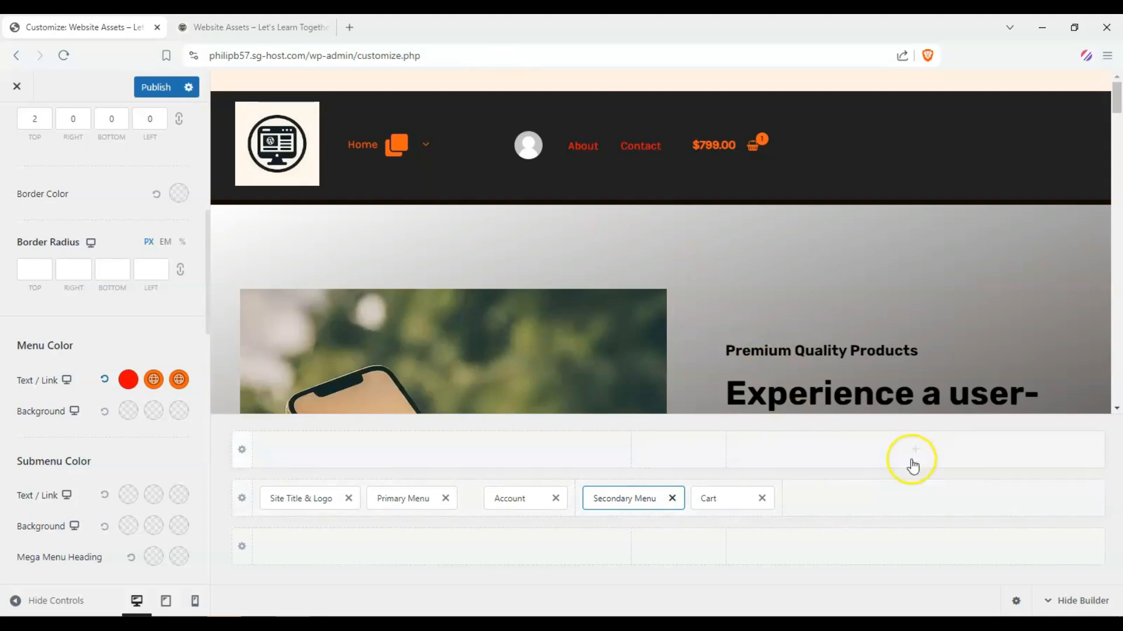
# Step: Examine the elements available to add to the empty right section of the primary header row
pyautogui.click(864, 497)
pyautogui.scroll(-2, 890, 413)
pyautogui.scroll(2, 890, 414)
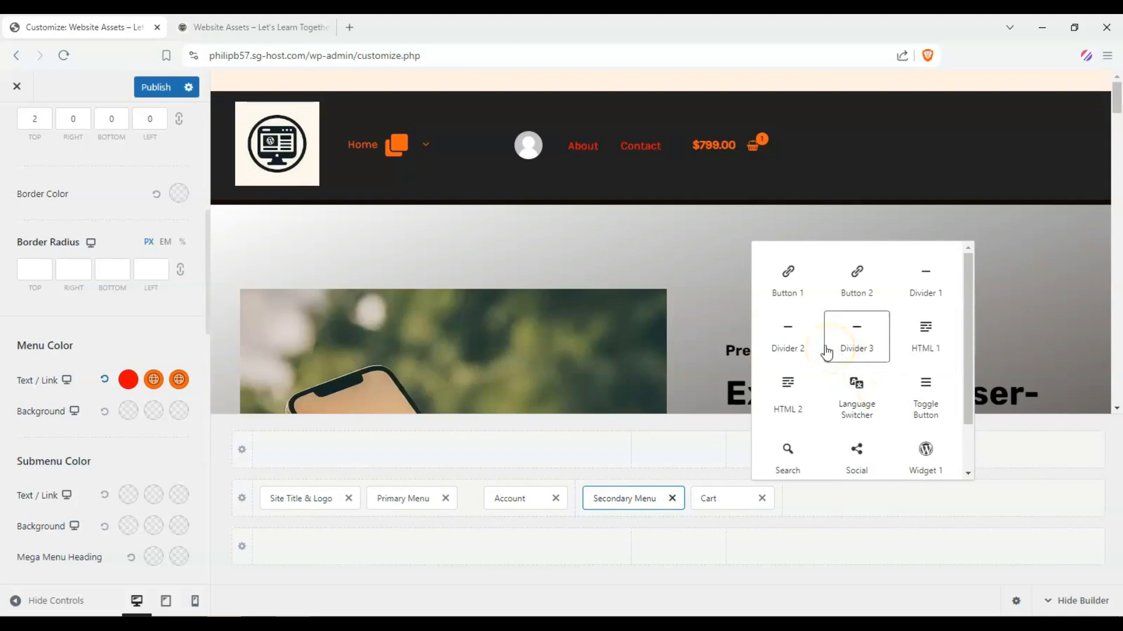
pyautogui.scroll(-1, 873, 339)
pyautogui.scroll(1, 874, 333)
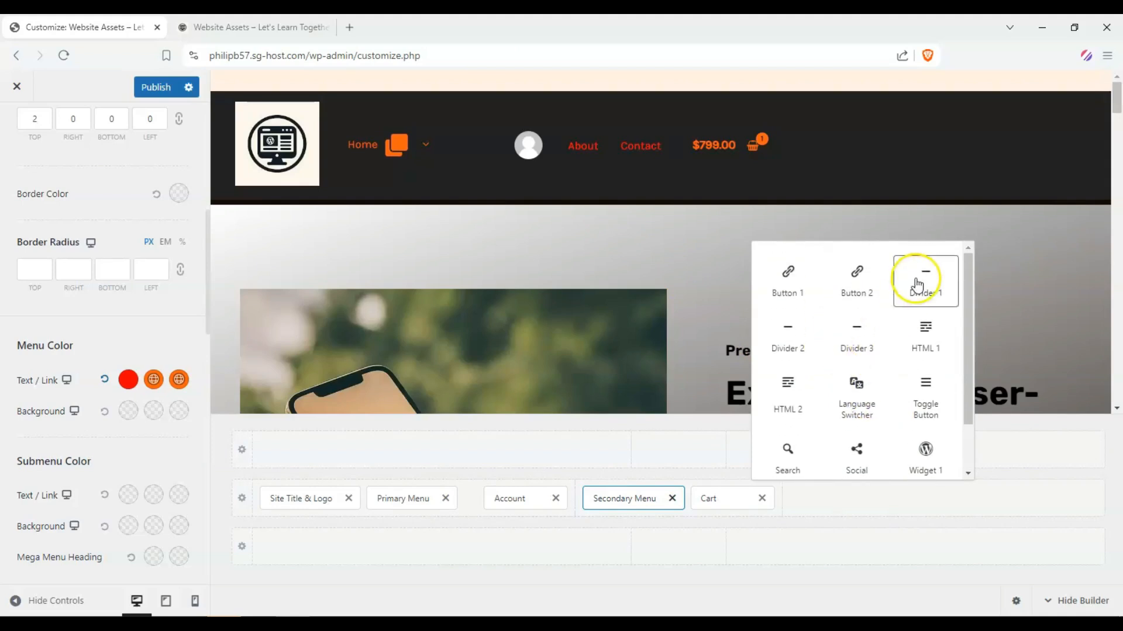
pyautogui.scroll(-1, 947, 300)
pyautogui.scroll(1, 819, 295)
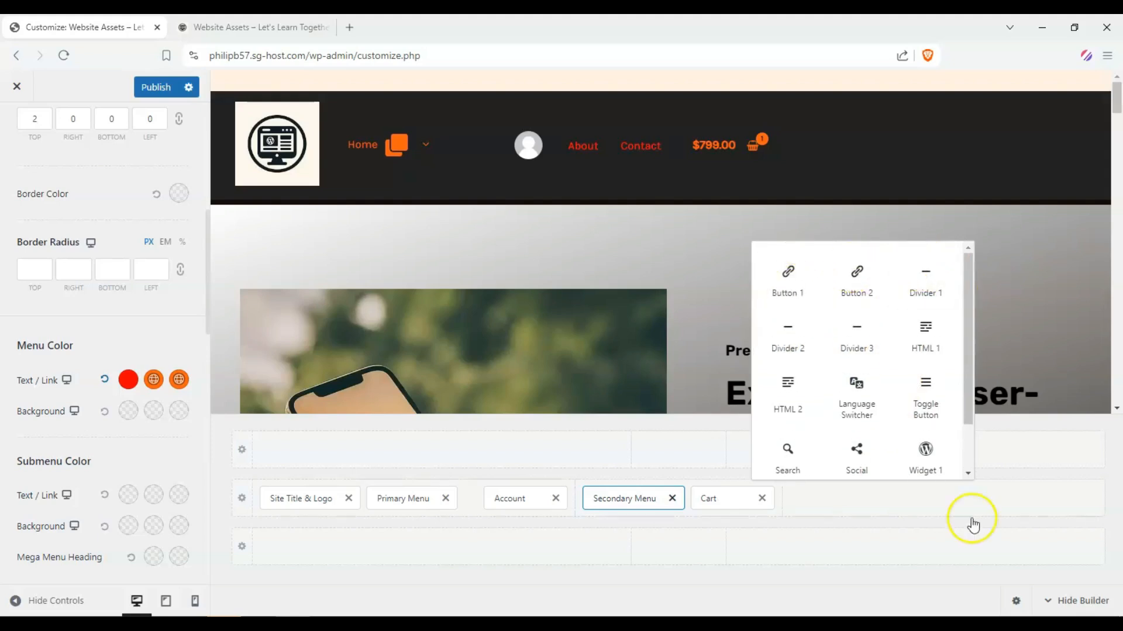
pyautogui.moveTo(968, 351); pyautogui.dragTo(969, 366)
pyautogui.moveTo(970, 361); pyautogui.dragTo(963, 349)
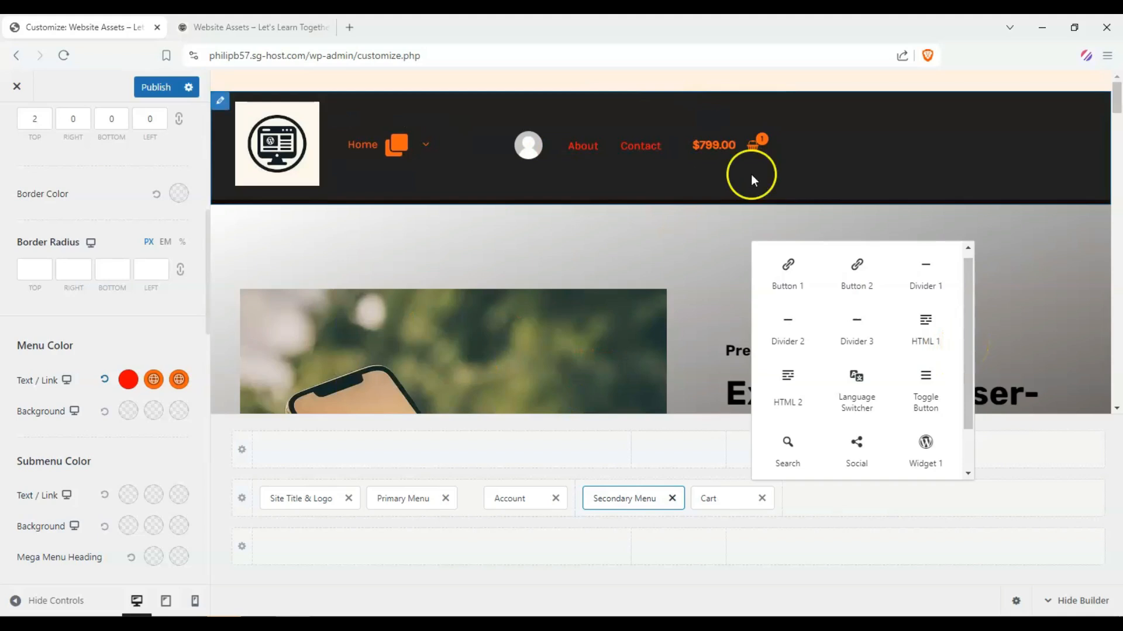
pyautogui.moveTo(973, 306); pyautogui.dragTo(936, 225)
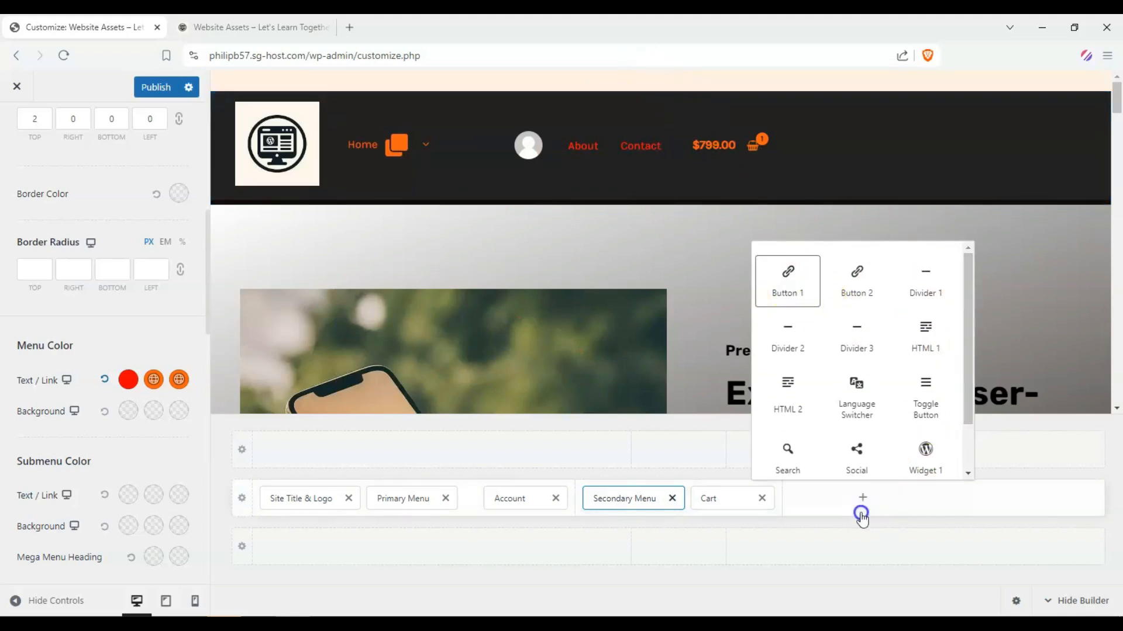
# Step: Add Button 1 to the primary header row and move it to the right section of the below header row
pyautogui.scroll(-1, 923, 399)
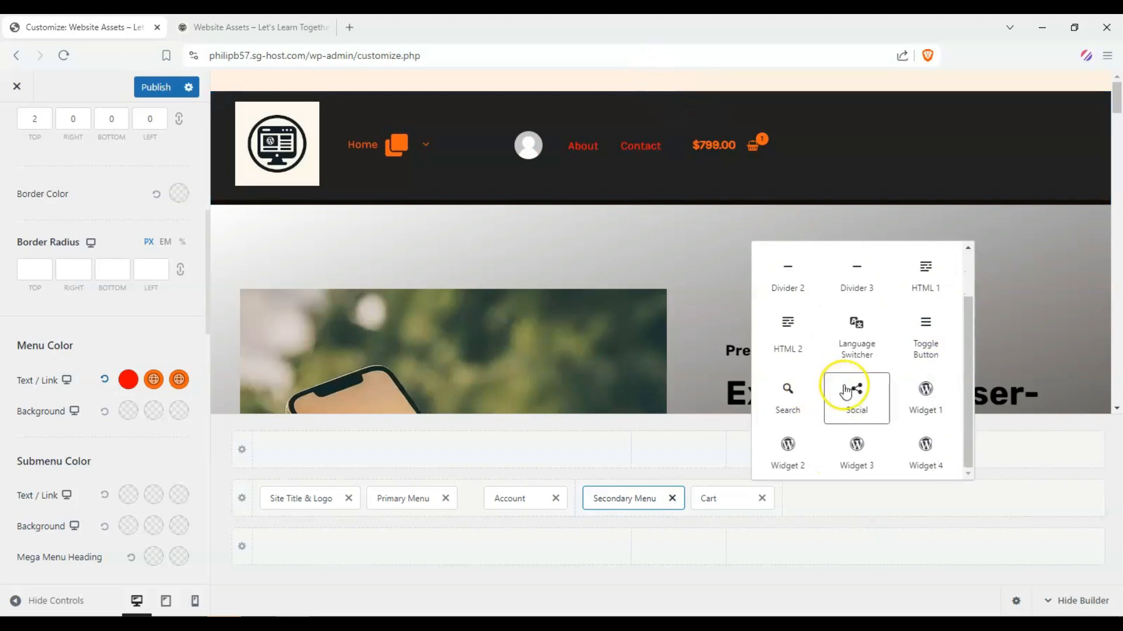
pyautogui.scroll(1, 854, 393)
pyautogui.click(783, 281)
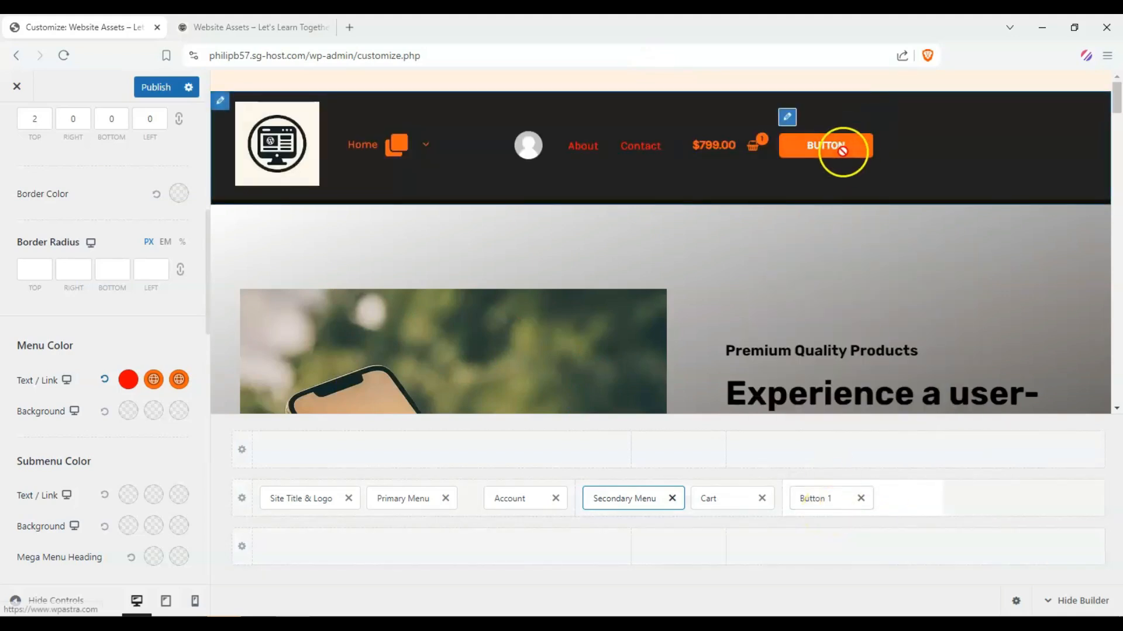
pyautogui.moveTo(809, 502); pyautogui.dragTo(1028, 440)
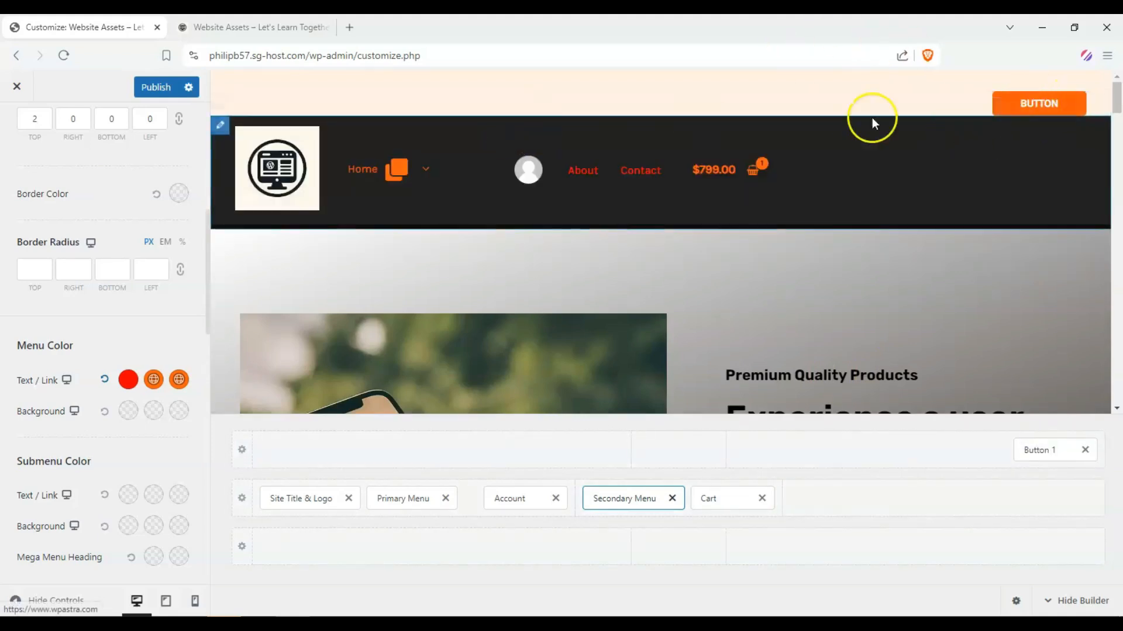
pyautogui.moveTo(1035, 468); pyautogui.dragTo(1059, 557)
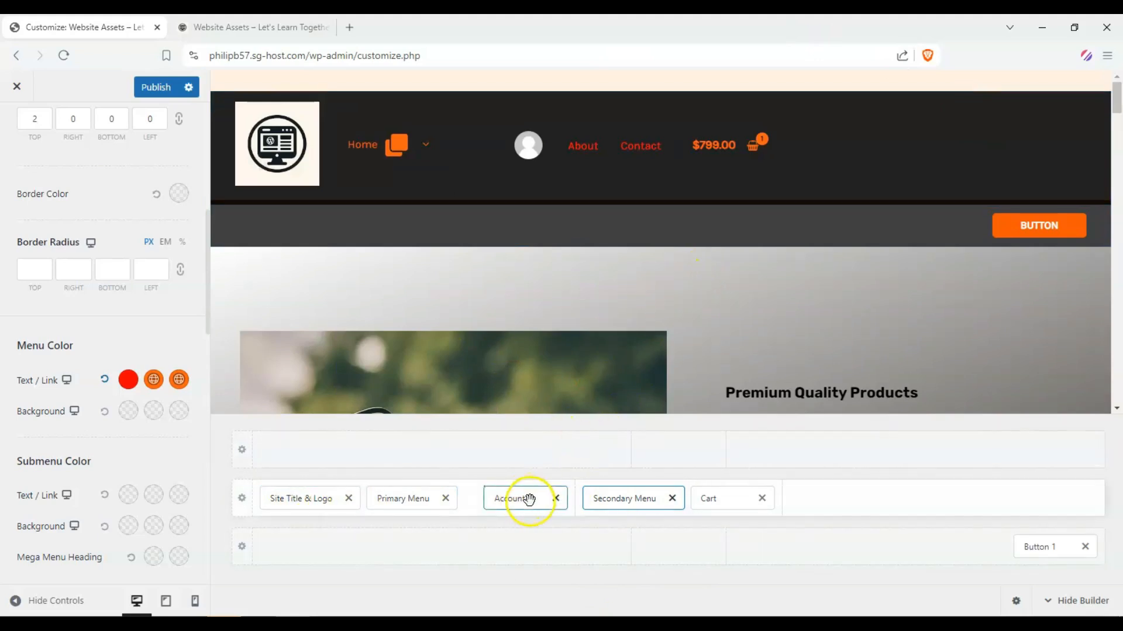
# Step: Remove the Account and Secondary Menu from the primary header row, and move the Cart to the row's right section
pyautogui.click(556, 499)
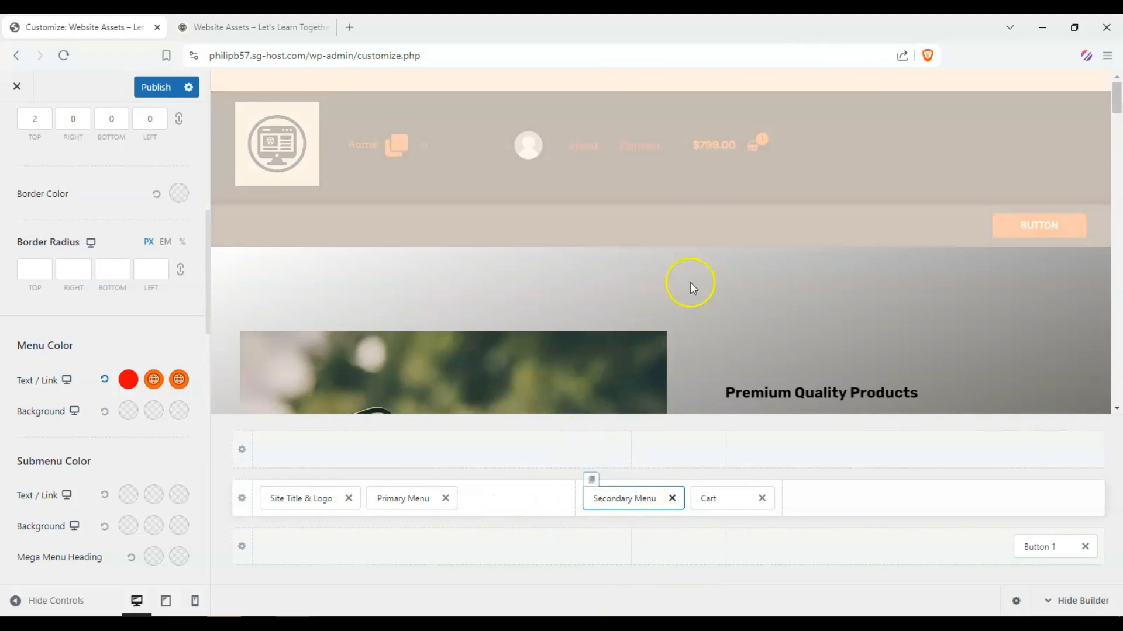
pyautogui.click(673, 498)
pyautogui.scroll(3, 41, 169)
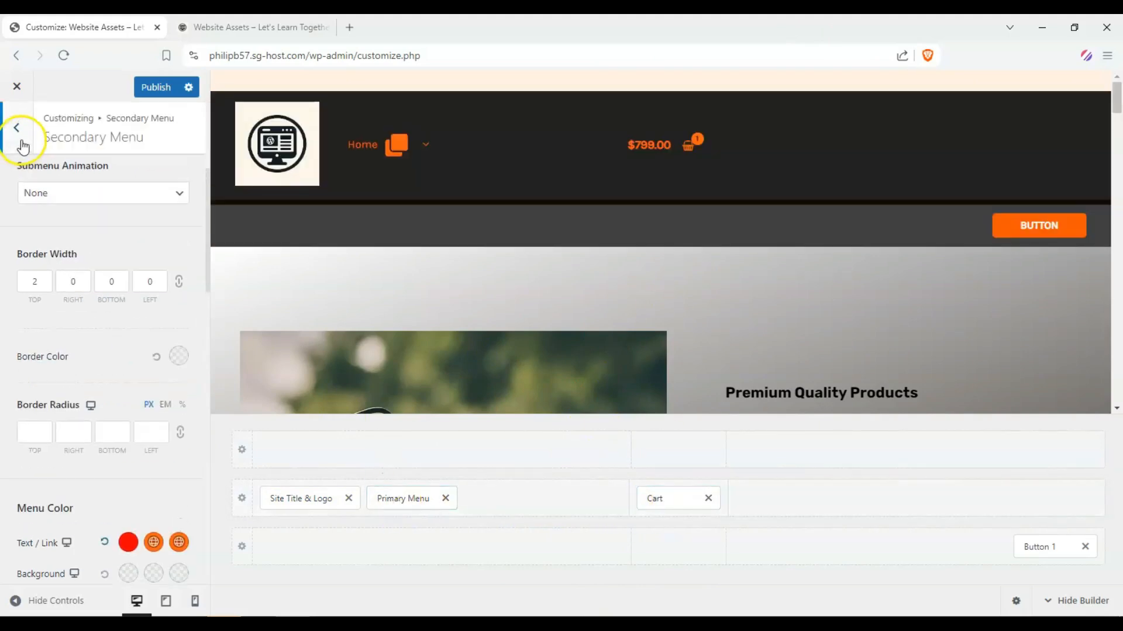
pyautogui.click(20, 142)
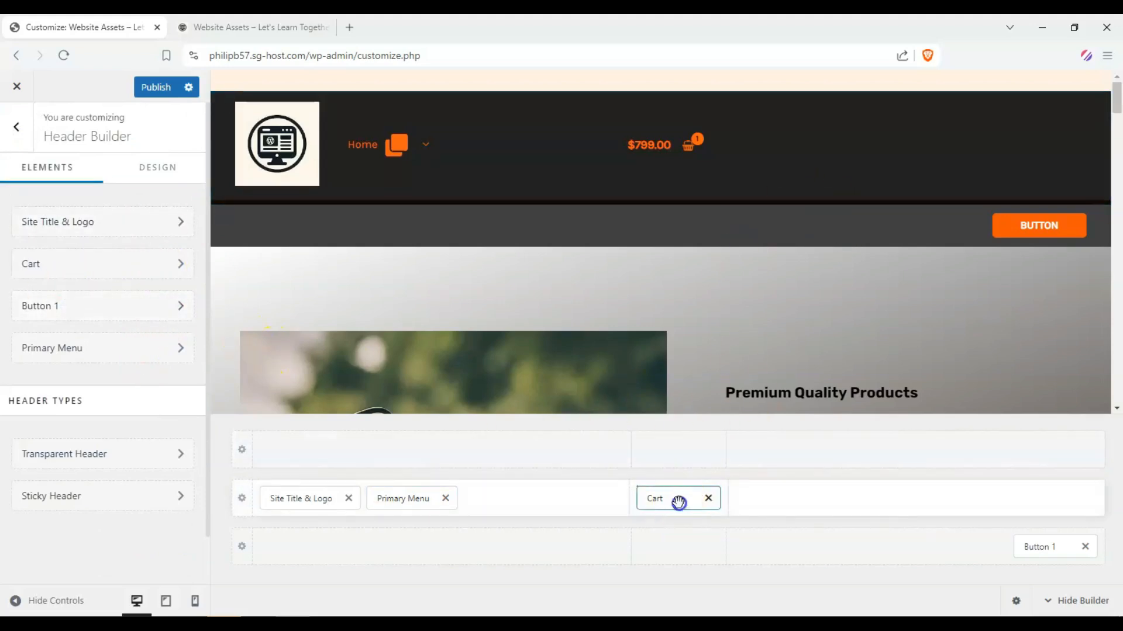
pyautogui.moveTo(677, 499); pyautogui.dragTo(1029, 497)
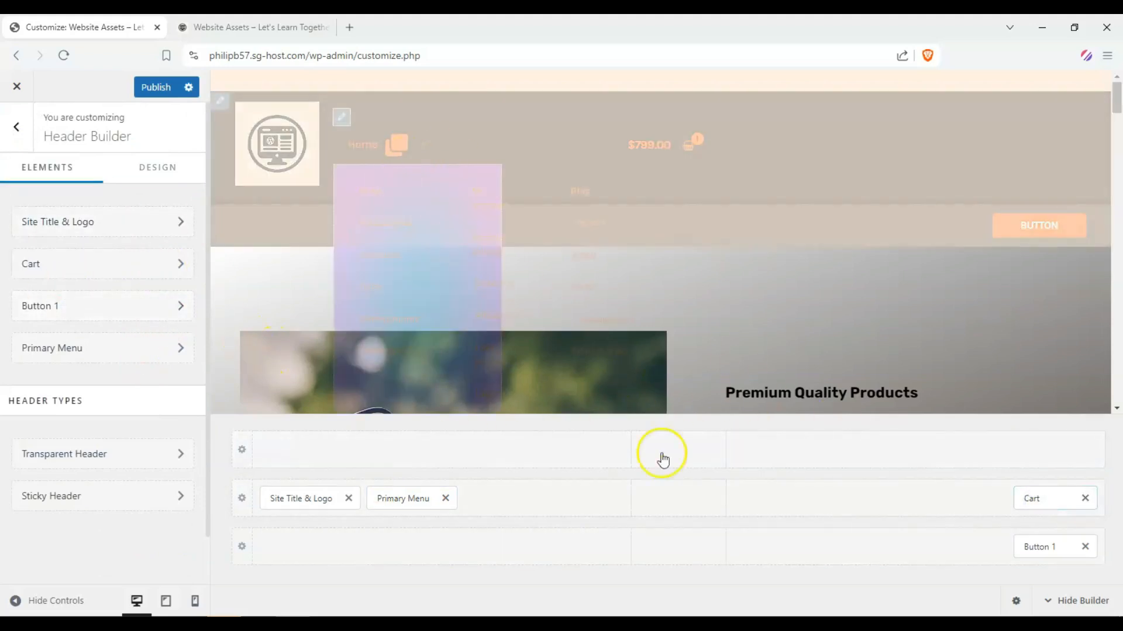
# Step: Reduce the logo width to 91 px in the Site Title & Logo settings
pyautogui.click(70, 222)
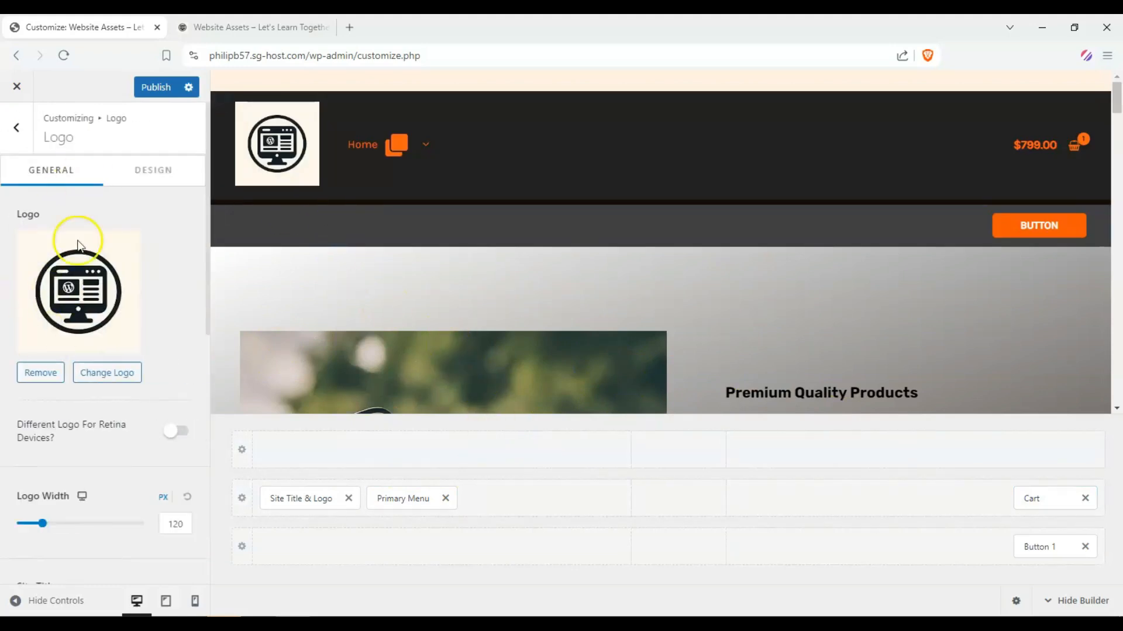
pyautogui.click(16, 132)
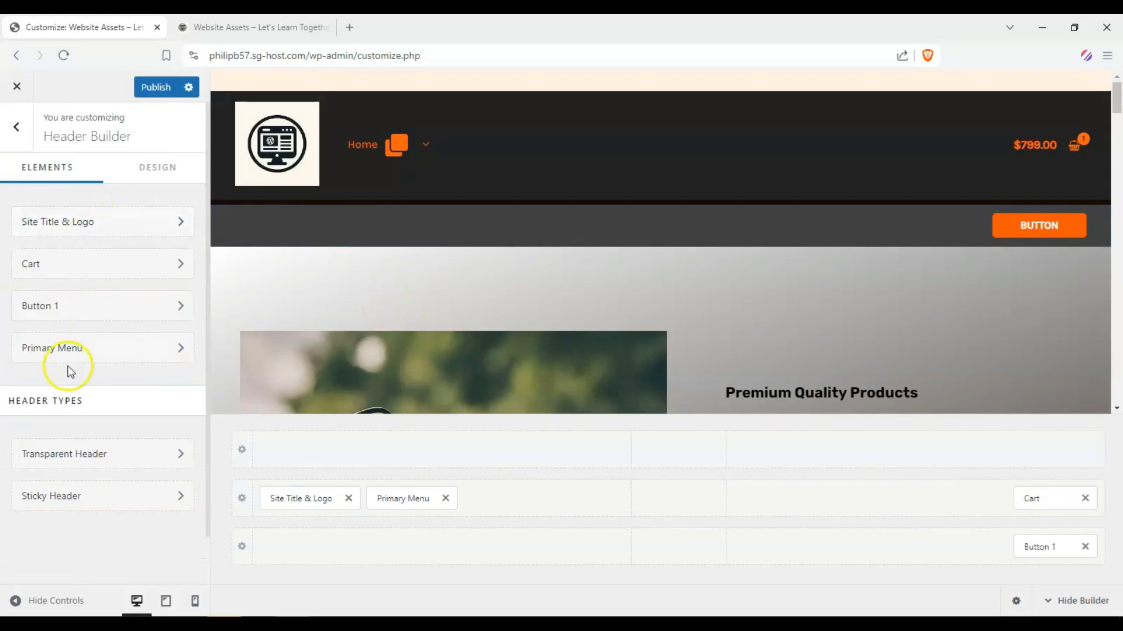
pyautogui.click(113, 221)
pyautogui.scroll(-2, 103, 315)
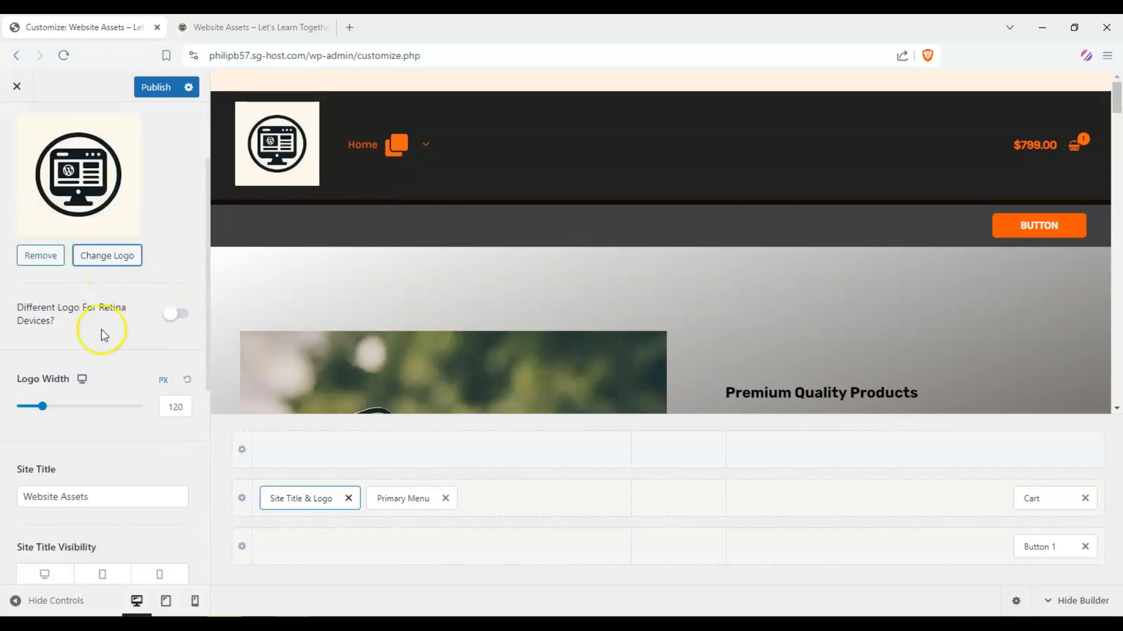
pyautogui.moveTo(50, 416); pyautogui.dragTo(42, 416)
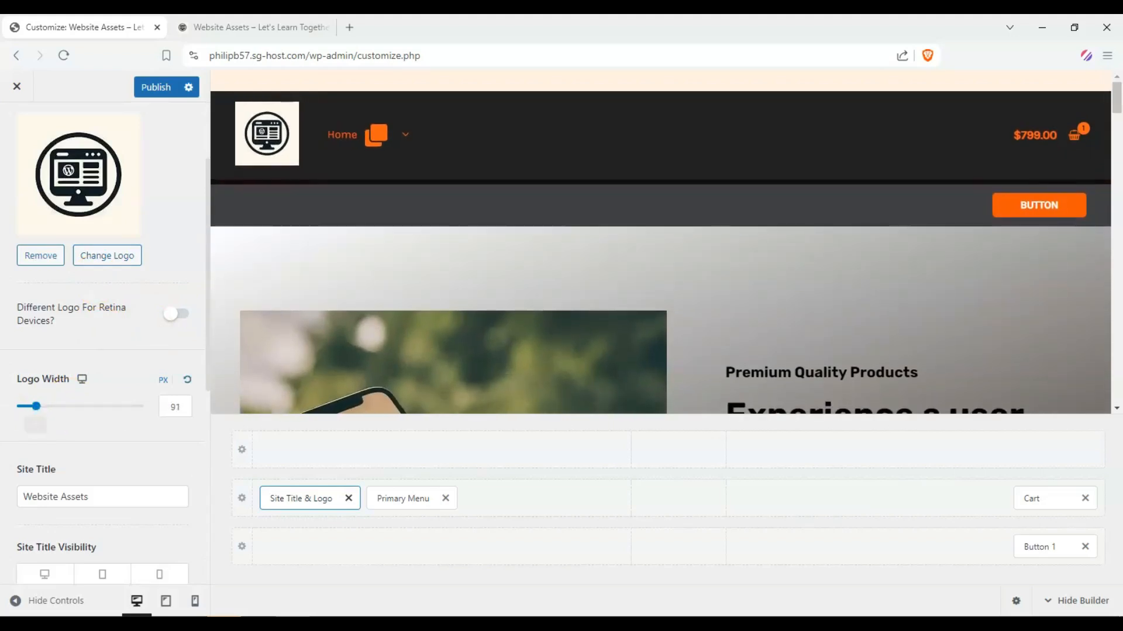
# Step: Make the site title and the tagline visible on desktop, tablet and mobile
pyautogui.scroll(-2, 18, 408)
pyautogui.click(160, 435)
pyautogui.scroll(-3, 19, 321)
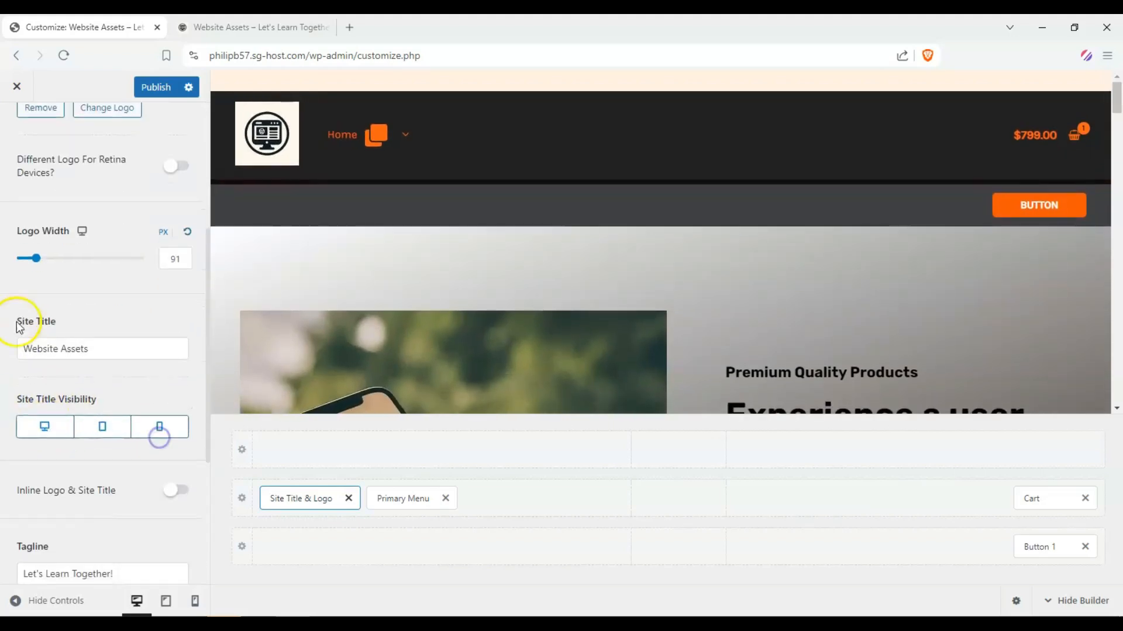
pyautogui.click(126, 450)
pyautogui.click(159, 449)
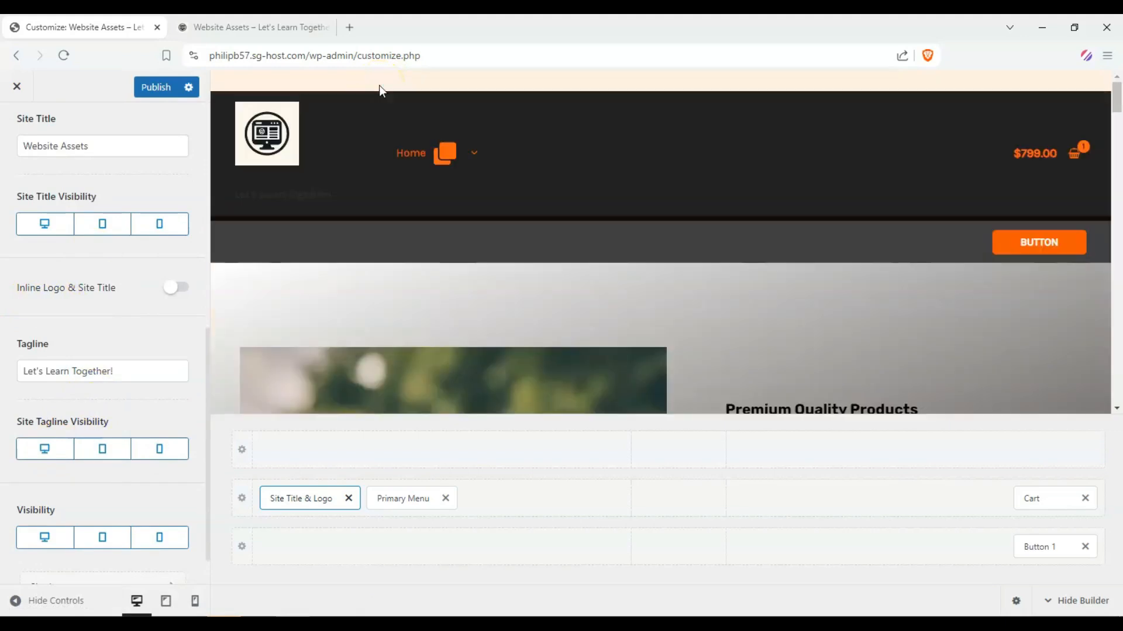
pyautogui.click(356, 188)
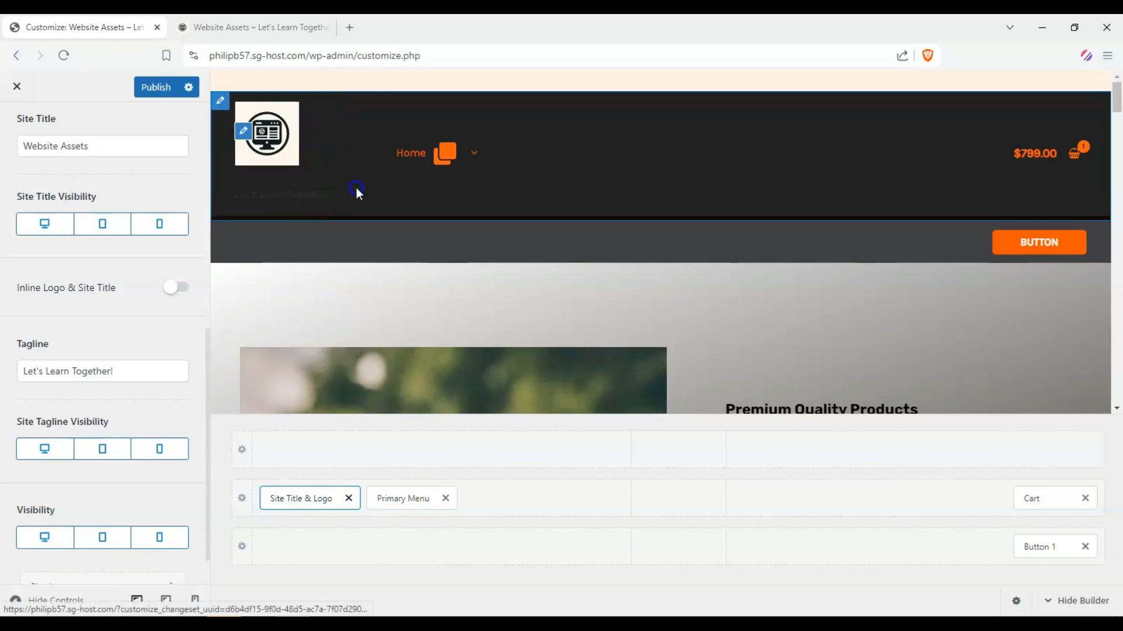
# Step: Set the site title's normal color to the orange palette color FF6210 and its hover color to white
pyautogui.scroll(8, 102, 218)
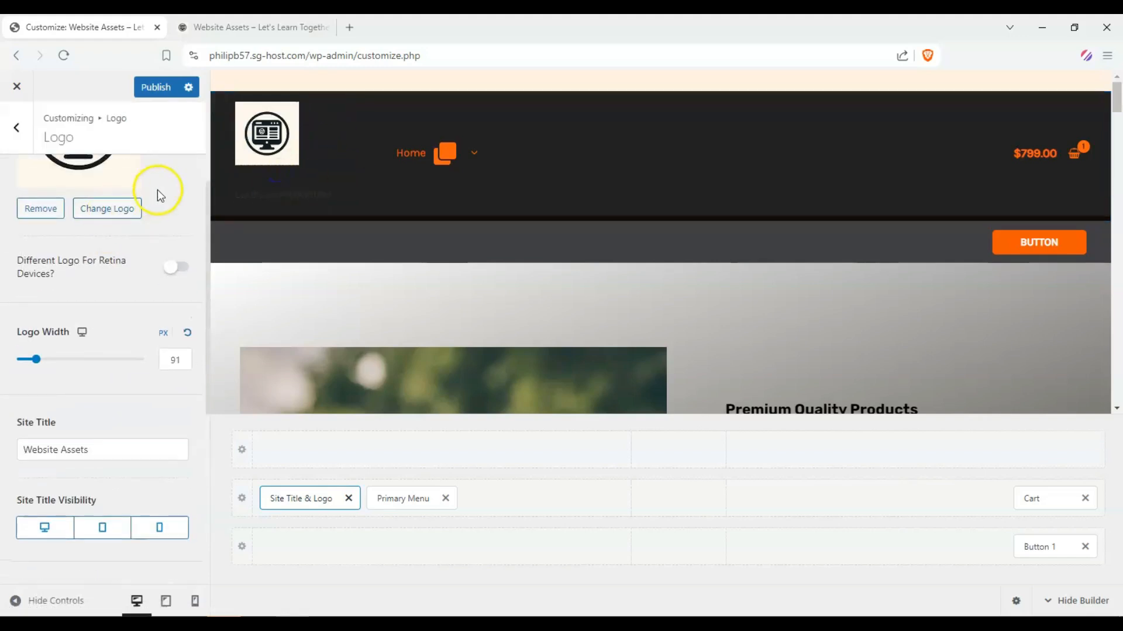
pyautogui.click(159, 175)
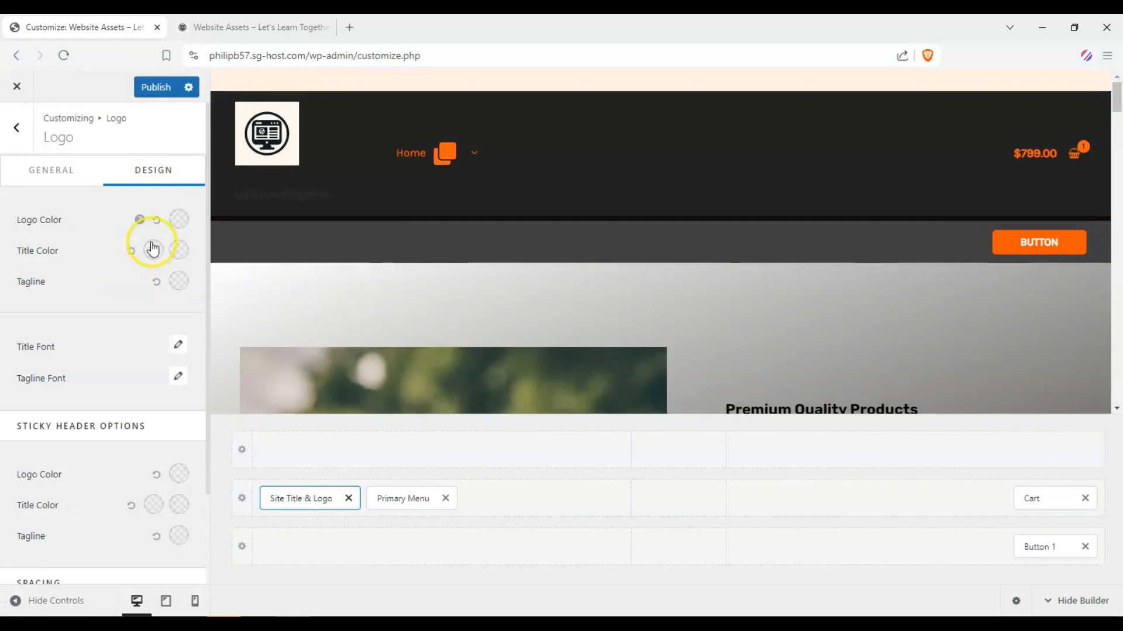
pyautogui.click(179, 221)
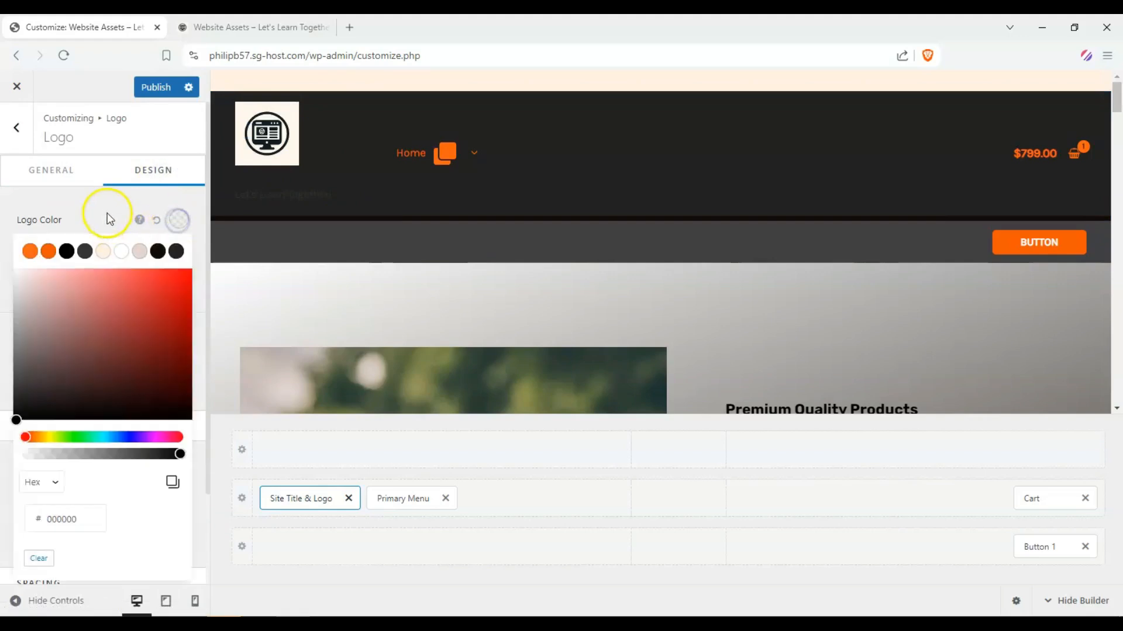
pyautogui.click(107, 219)
pyautogui.click(154, 252)
pyautogui.click(30, 283)
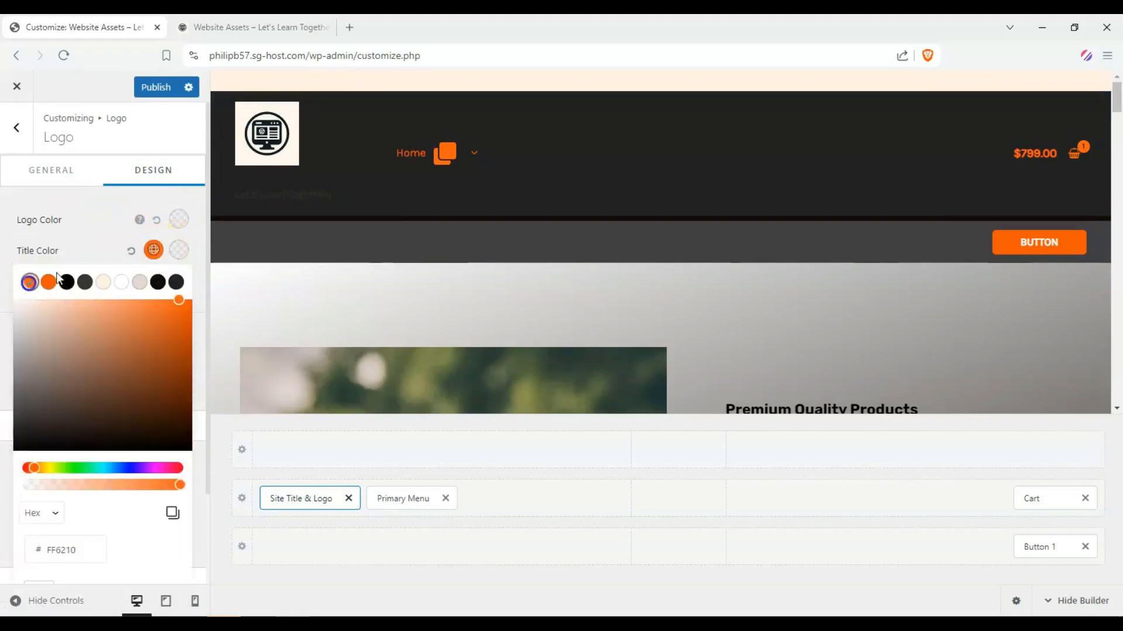
pyautogui.click(178, 250)
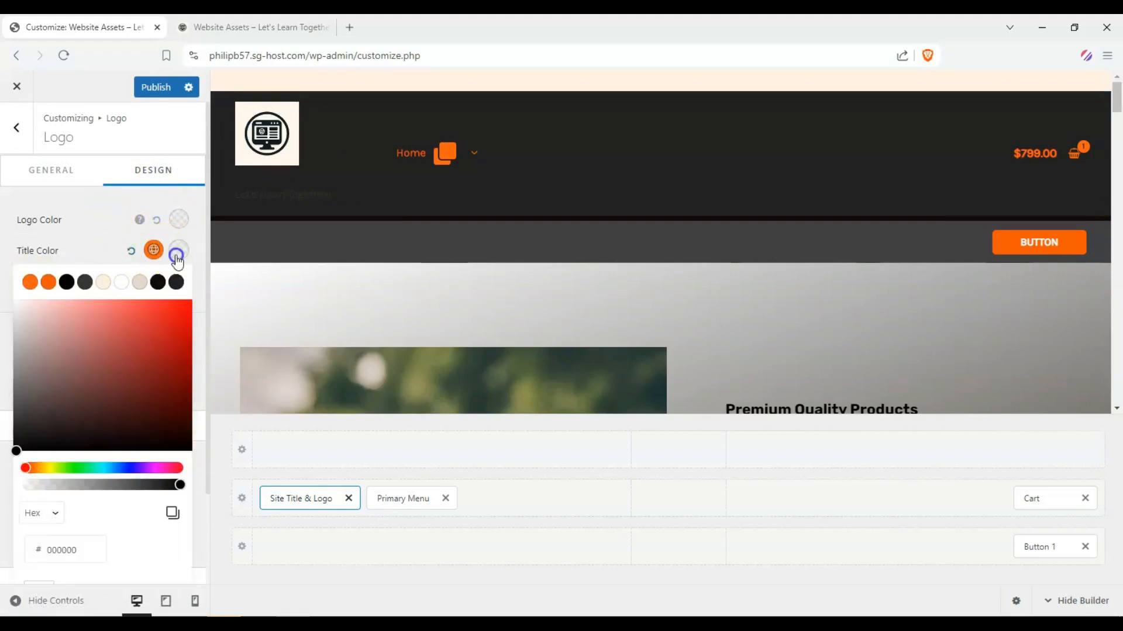
pyautogui.click(121, 283)
pyautogui.click(109, 246)
# Step: Set the tagline color to the orange palette color FF6210
pyautogui.click(168, 282)
pyautogui.click(27, 311)
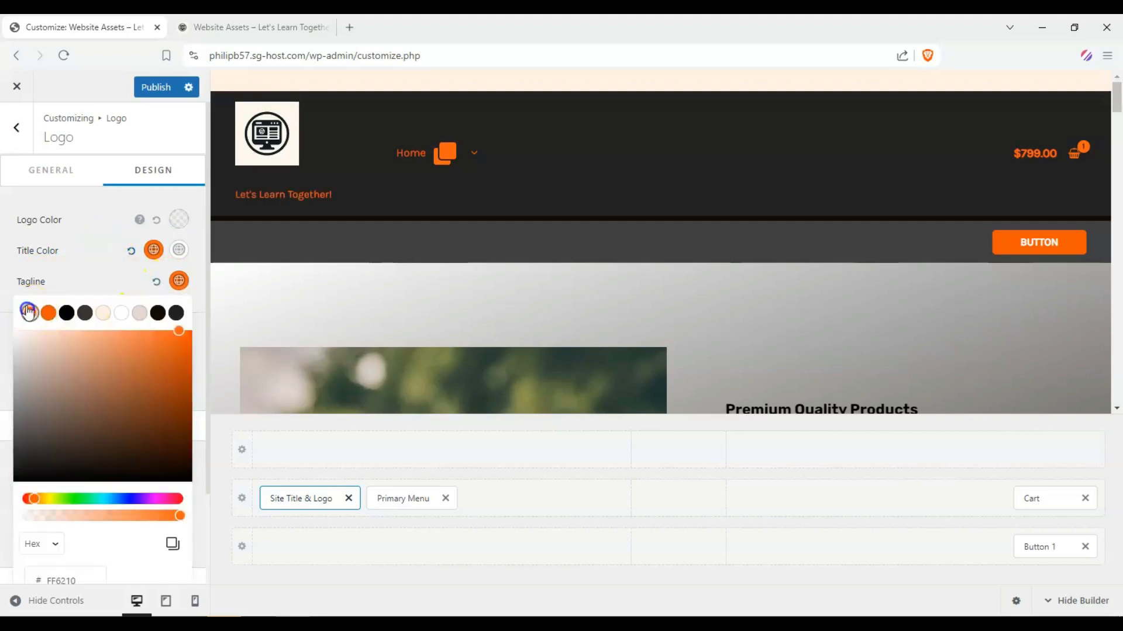
pyautogui.click(15, 284)
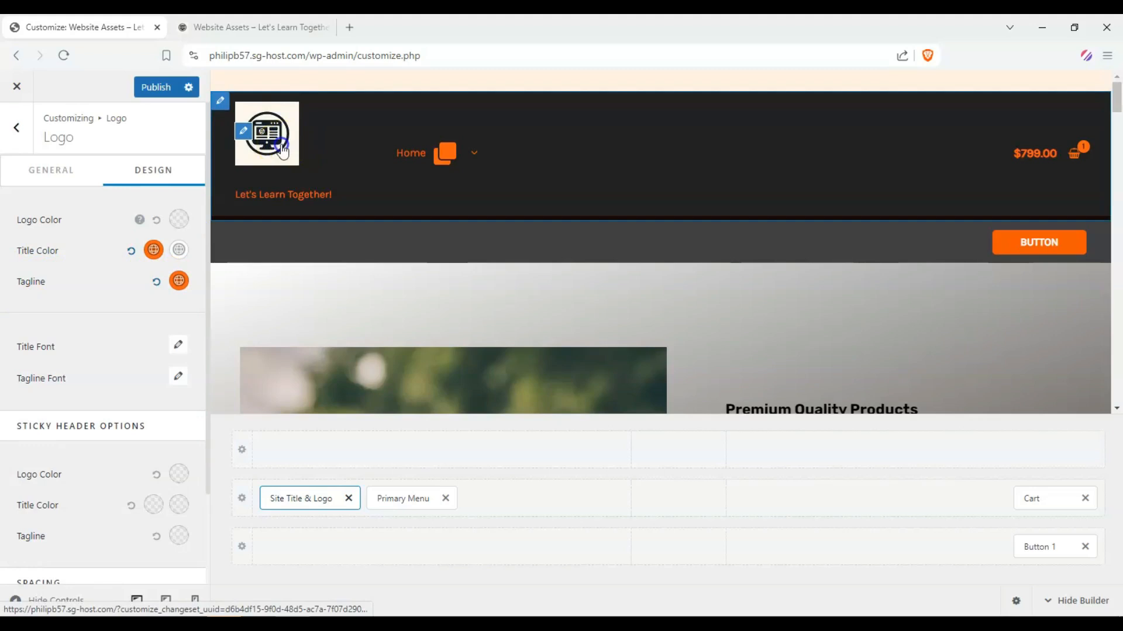
pyautogui.click(152, 250)
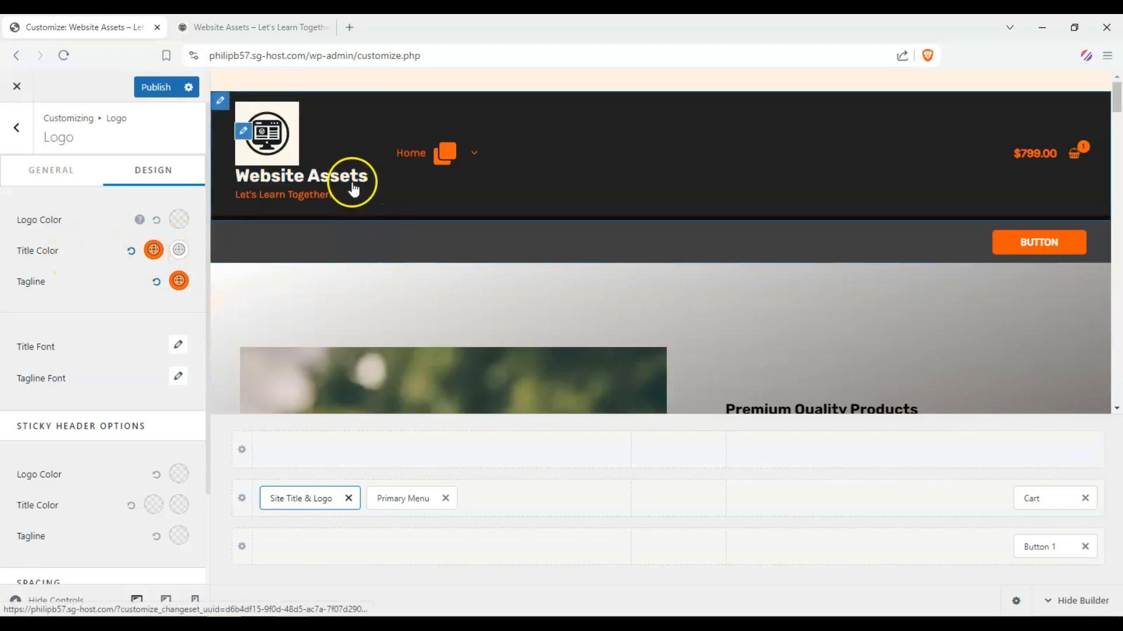
# Step: Link the Site Title & Logo margin sides, set them all to 5 %, and return to the Header Builder elements
pyautogui.scroll(-1, 111, 351)
pyautogui.scroll(-1, 117, 409)
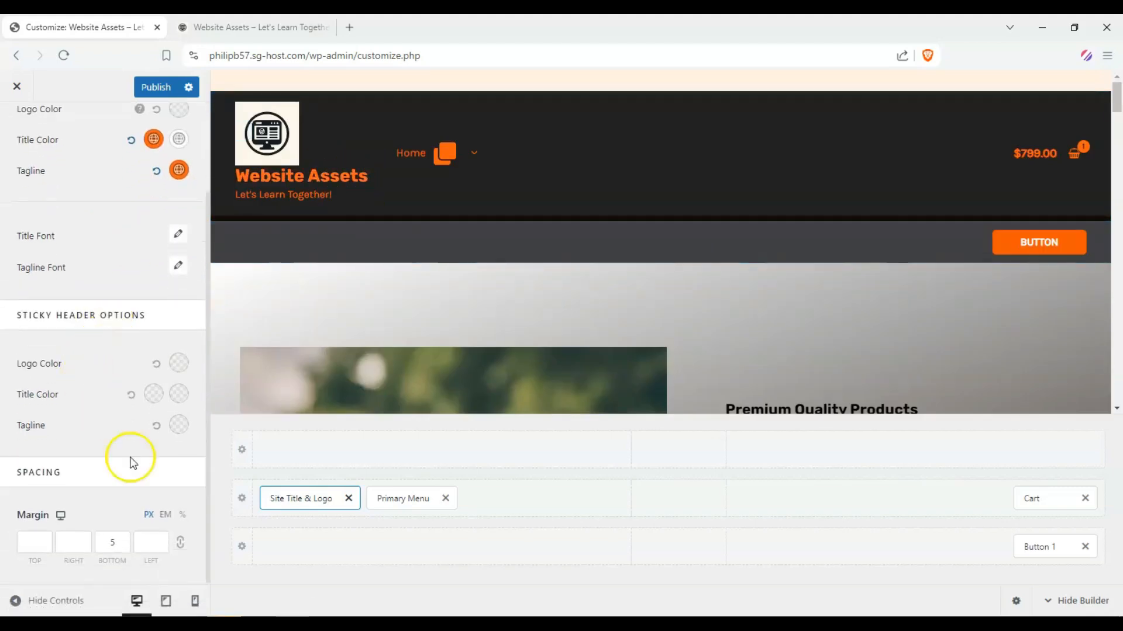
pyautogui.click(139, 542)
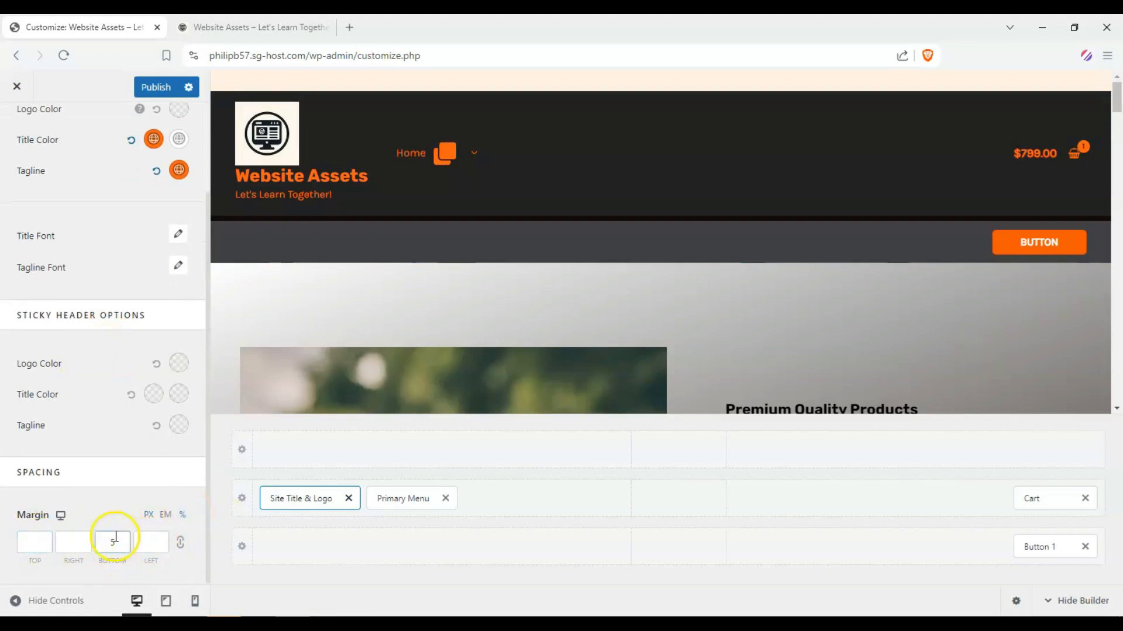
pyautogui.click(181, 547)
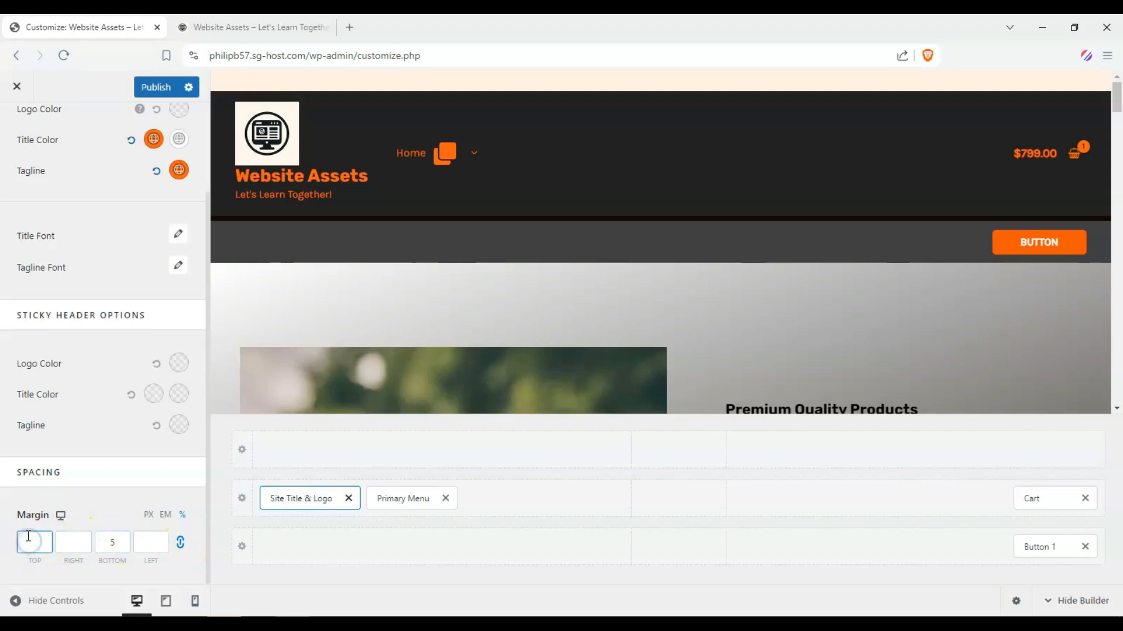
pyautogui.write('5')
pyautogui.click(93, 353)
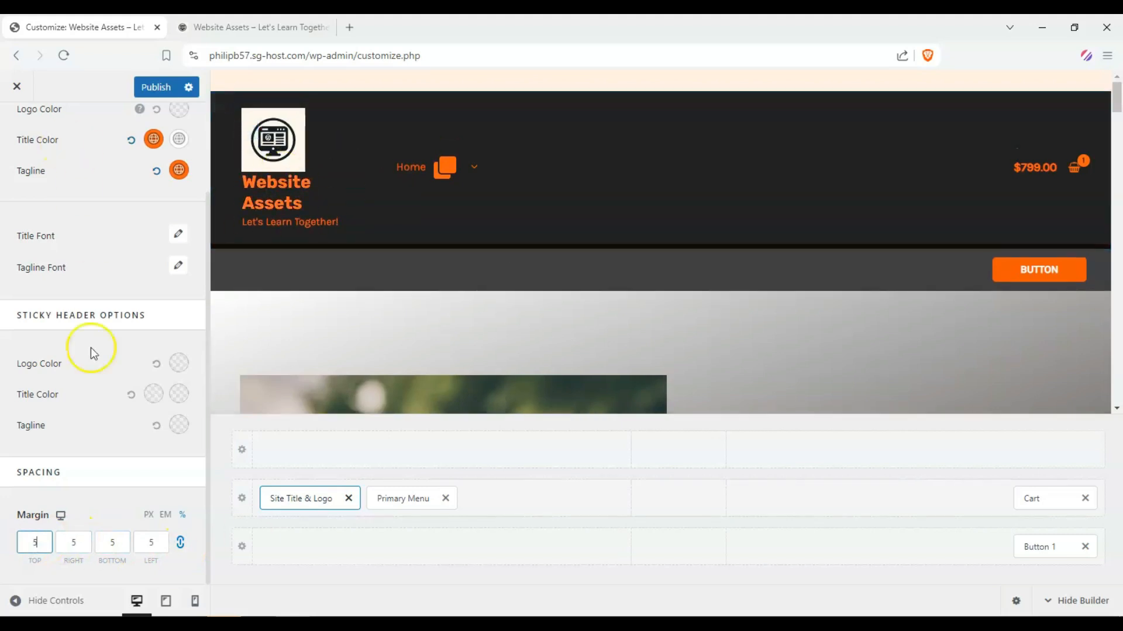
pyautogui.scroll(2, 5, 166)
pyautogui.click(16, 126)
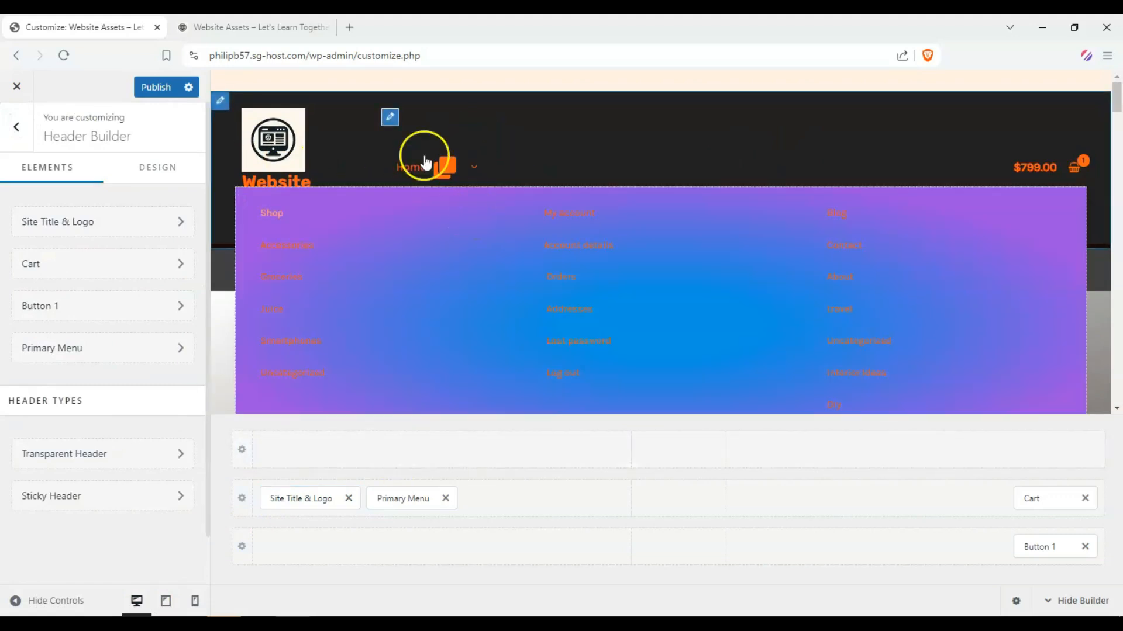
# Step: Assign the Primary Menu to the header's Primary Menu location in place of the Mega Menu, and open it for editing
pyautogui.moveTo(464, 168)
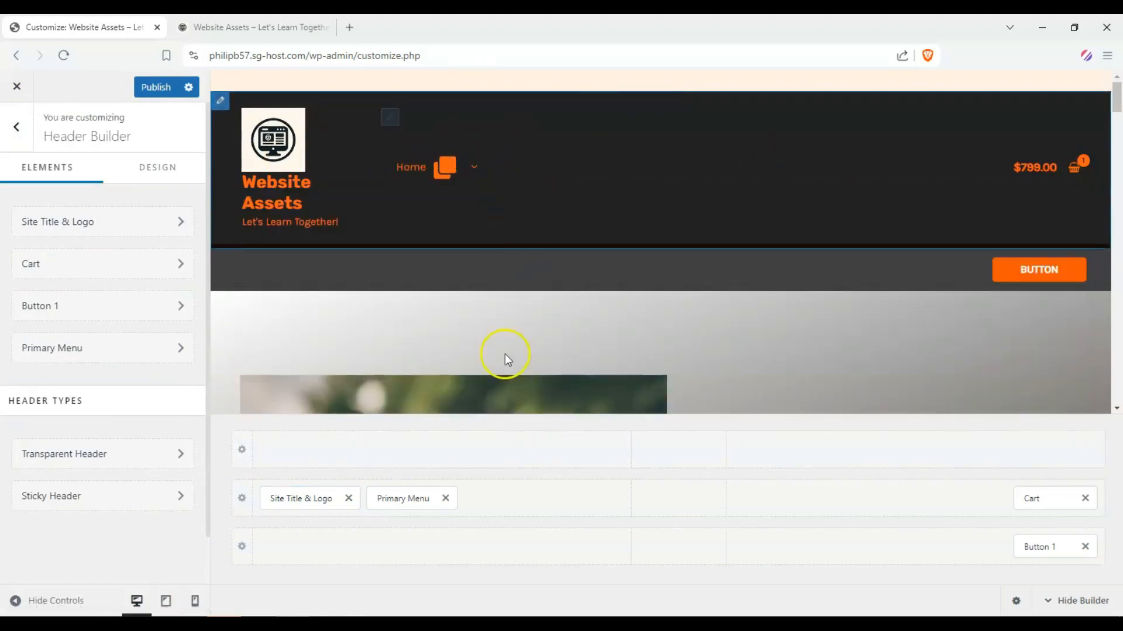
pyautogui.click(411, 500)
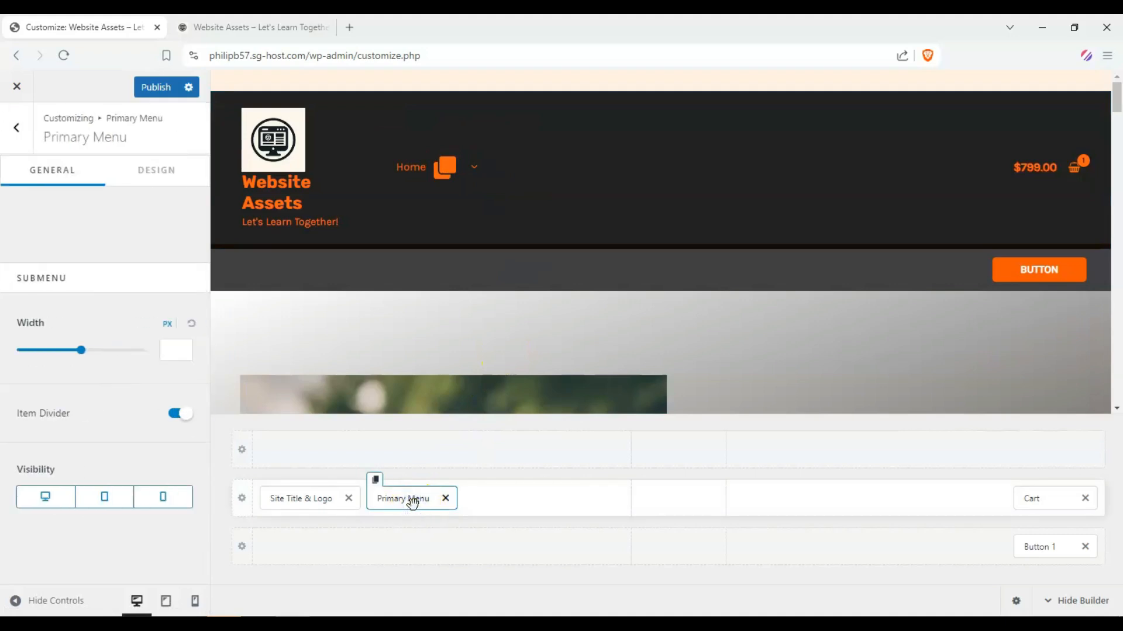
pyautogui.click(150, 230)
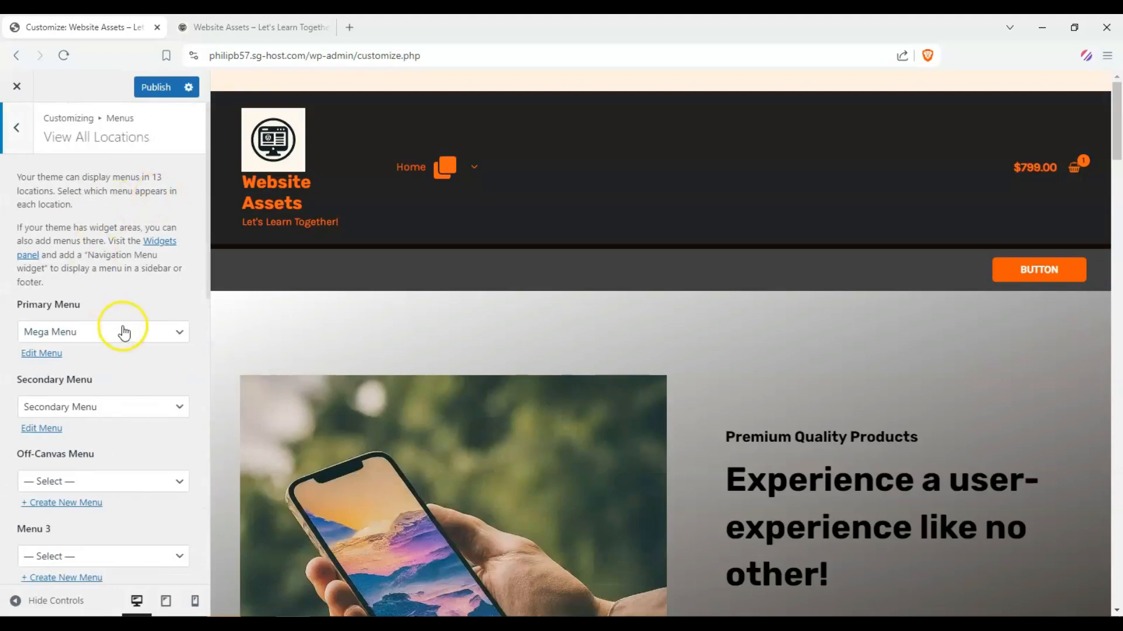
pyautogui.click(124, 331)
pyautogui.click(109, 392)
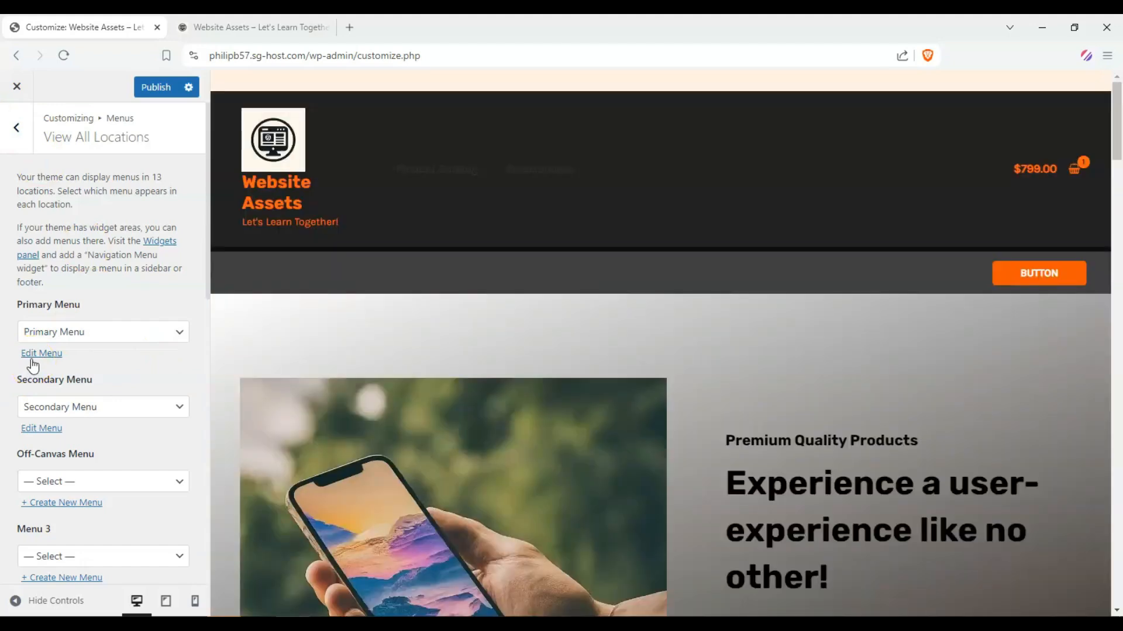
pyautogui.click(62, 357)
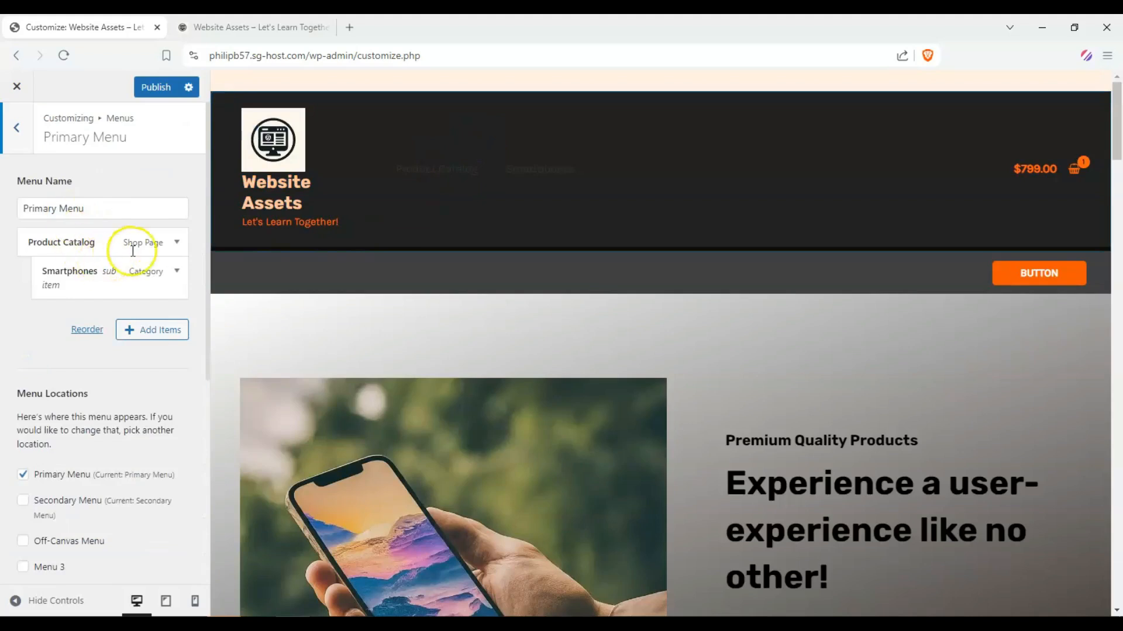
# Step: Add the Home, Blog, My account and About pages to the Primary Menu
pyautogui.click(120, 332)
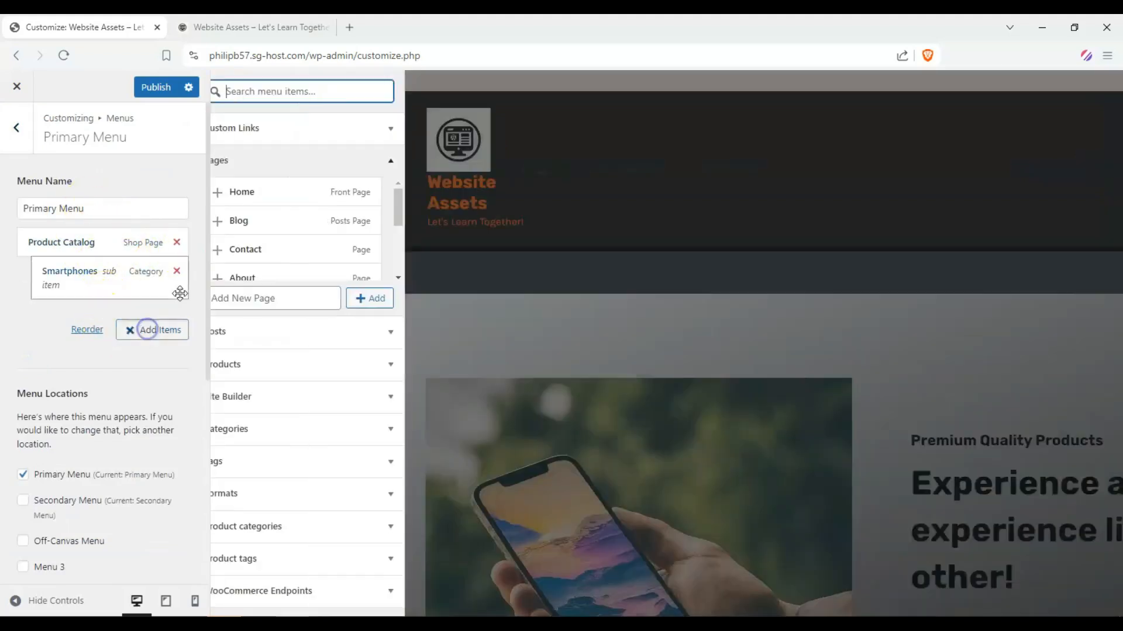
pyautogui.click(235, 194)
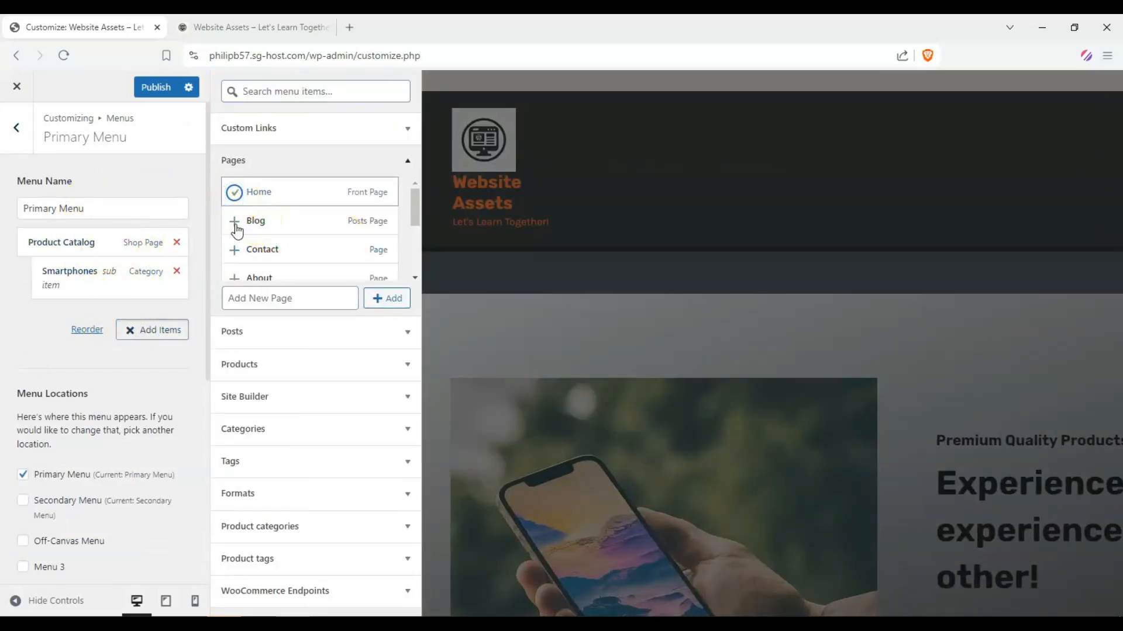
pyautogui.click(236, 228)
pyautogui.scroll(-1, 236, 245)
pyautogui.click(237, 247)
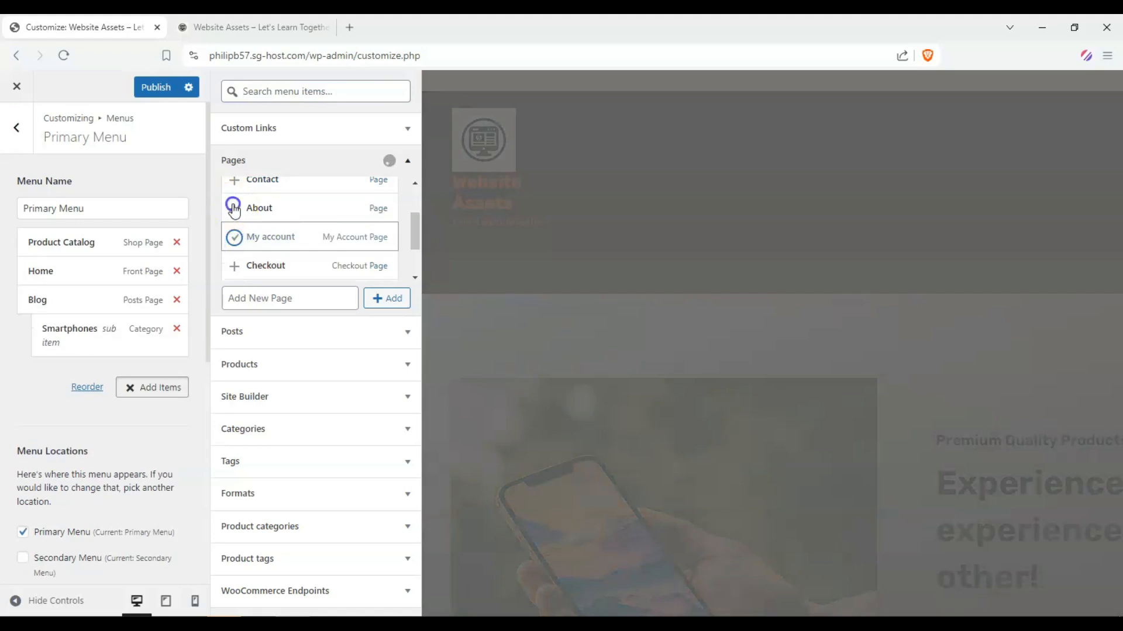
pyautogui.scroll(-2, 248, 234)
pyautogui.click(92, 331)
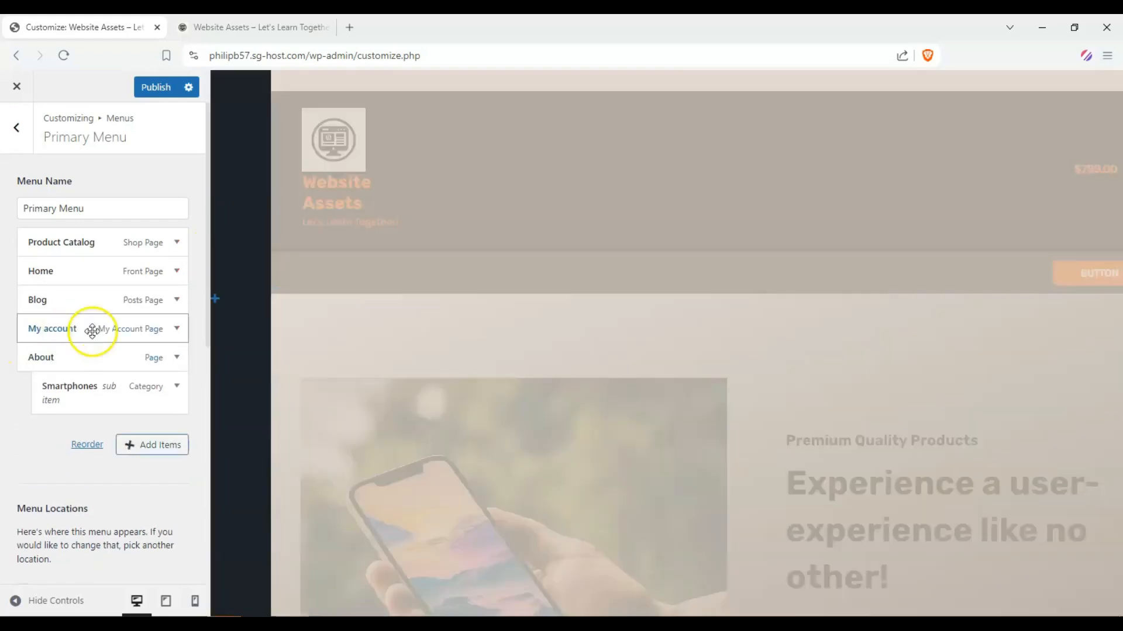
# Step: Move Home to the start of the Primary Menu and arrange About and Blog as its sub items
pyautogui.moveTo(84, 272); pyautogui.dragTo(74, 239)
pyautogui.moveTo(90, 300); pyautogui.dragTo(79, 264)
pyautogui.moveTo(65, 353); pyautogui.dragTo(48, 266)
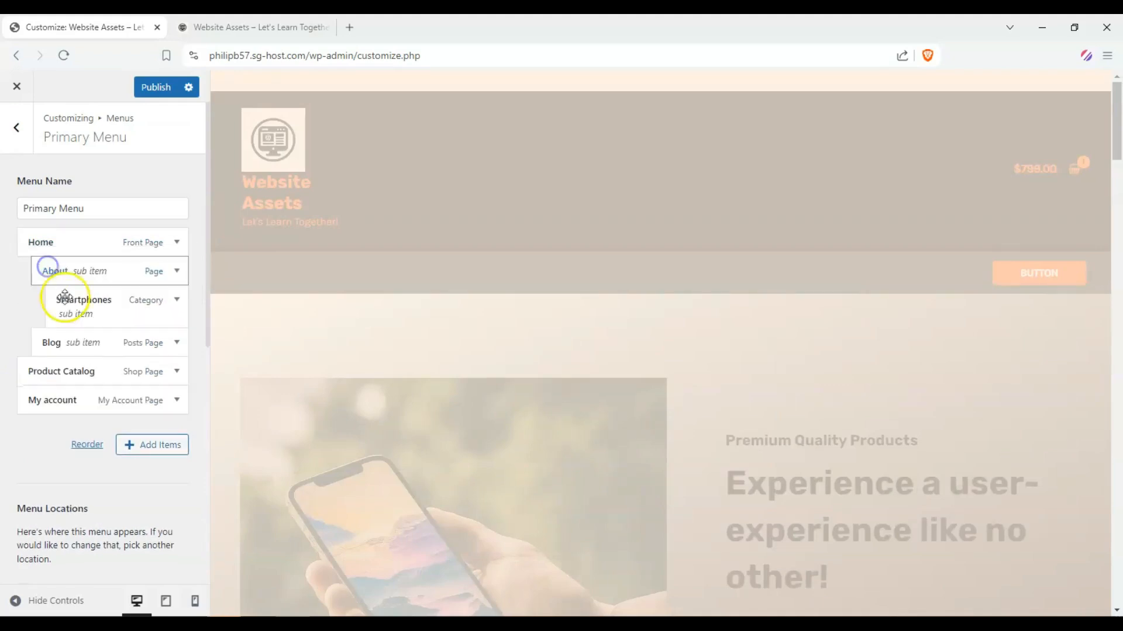
pyautogui.moveTo(70, 361)
pyautogui.mouseDown()
pyautogui.moveTo(49, 384)
pyautogui.moveTo(63, 348)
pyautogui.moveTo(79, 392)
pyautogui.moveTo(48, 350)
pyautogui.moveTo(33, 351)
pyautogui.moveTo(92, 358)
pyautogui.mouseUp()
# Step: Try to move Smartphones up and take Product Catalog out of its nested level using the menu's reorder mode
pyautogui.click(95, 461)
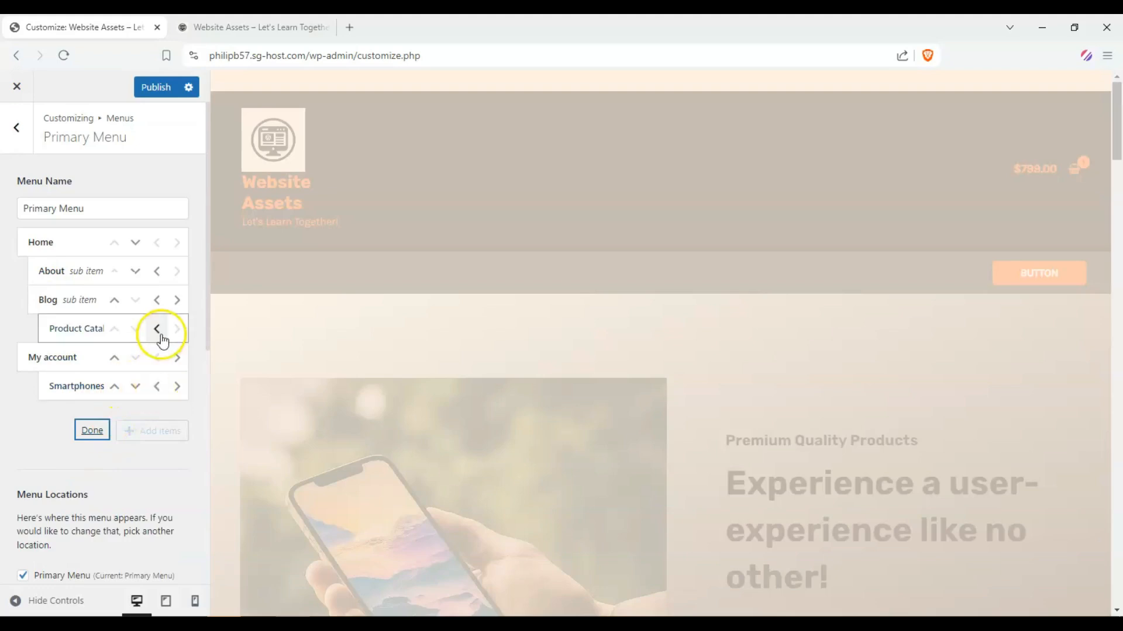
pyautogui.moveTo(87, 327); pyautogui.dragTo(79, 328)
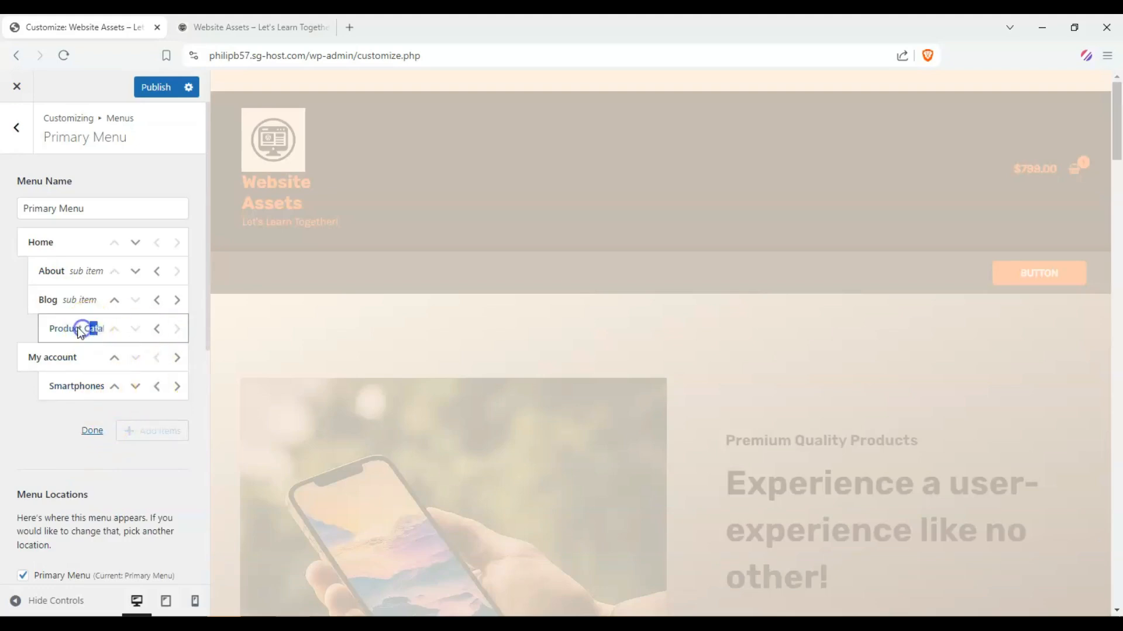
pyautogui.click(115, 389)
pyautogui.click(117, 386)
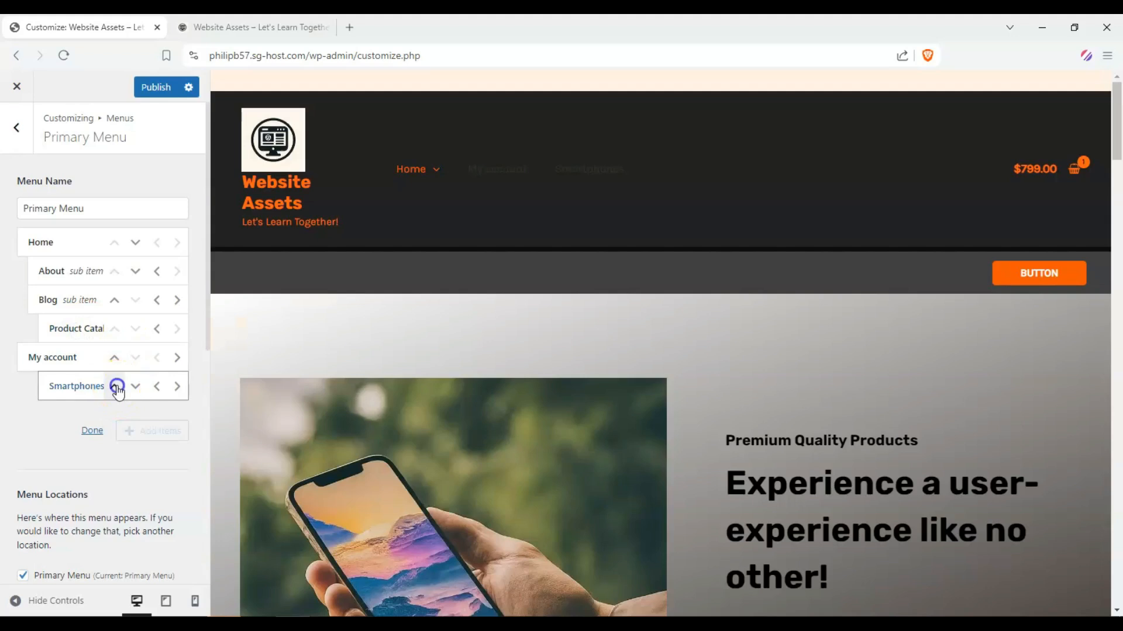
pyautogui.click(115, 386)
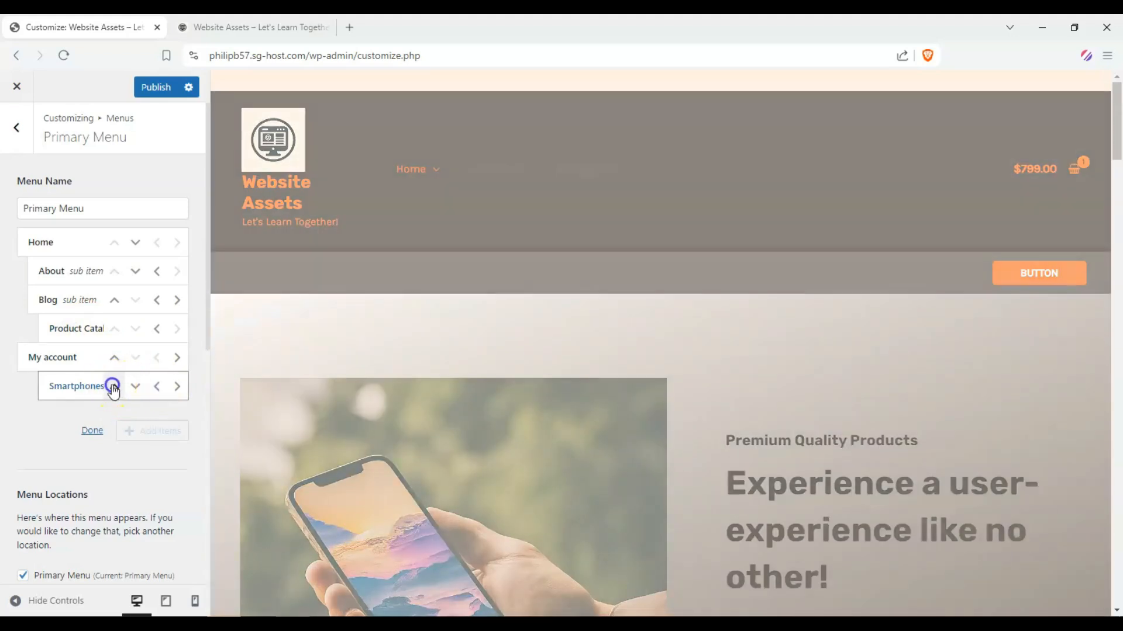
pyautogui.click(154, 330)
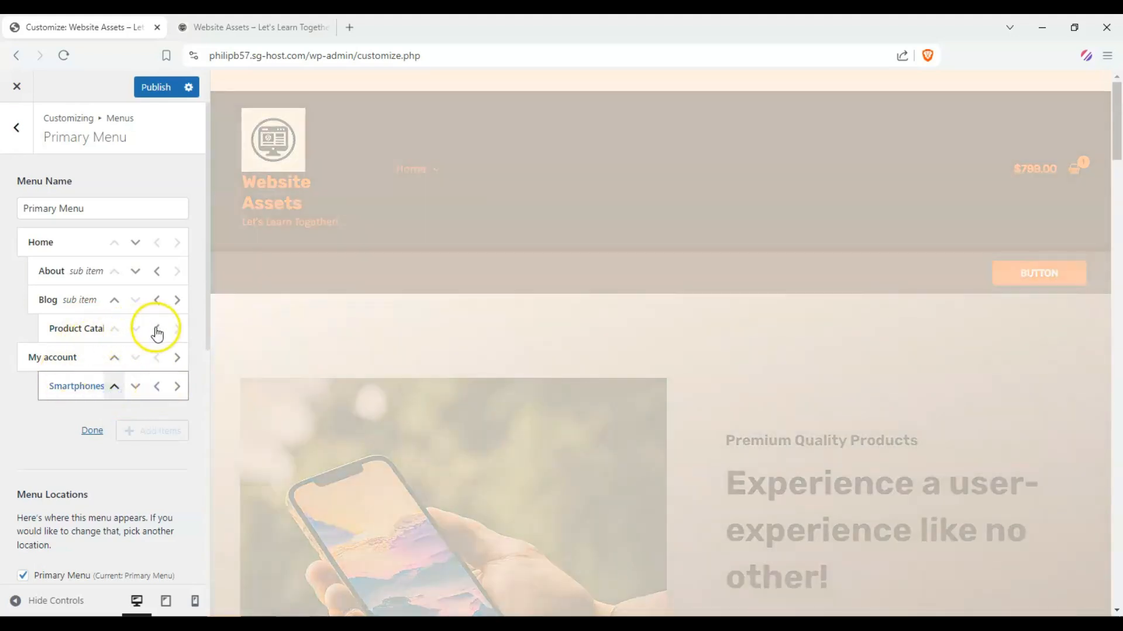
pyautogui.click(142, 309)
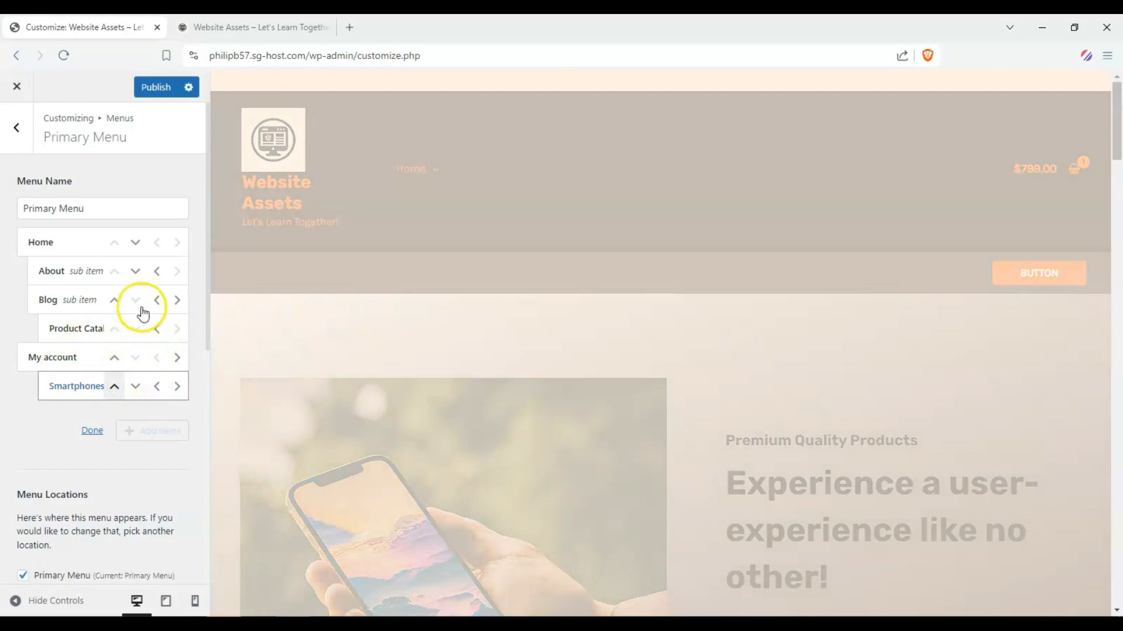
pyautogui.click(92, 431)
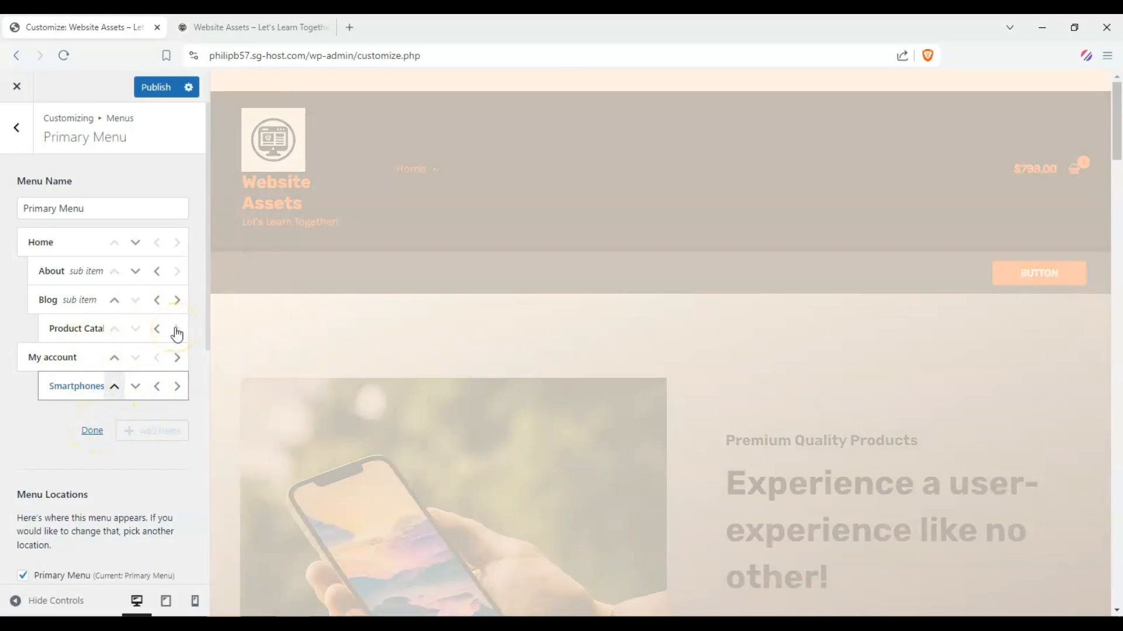
pyautogui.click(176, 212)
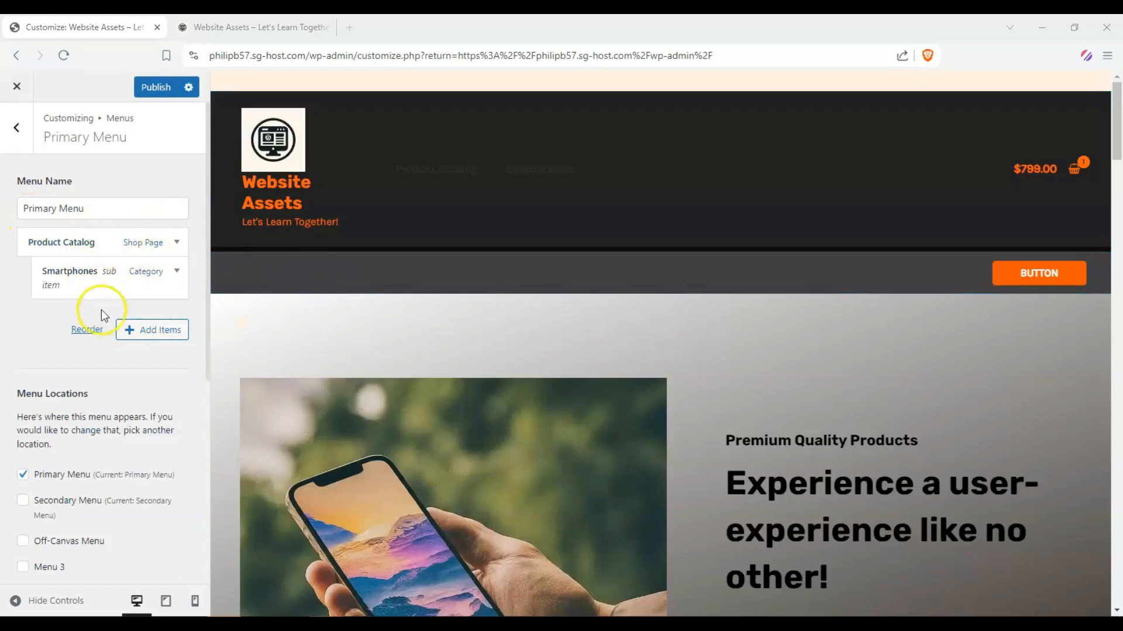
# Step: Add the Home, Blog, Contact, About and Shop pages to the Primary Menu
pyautogui.click(154, 329)
pyautogui.click(235, 202)
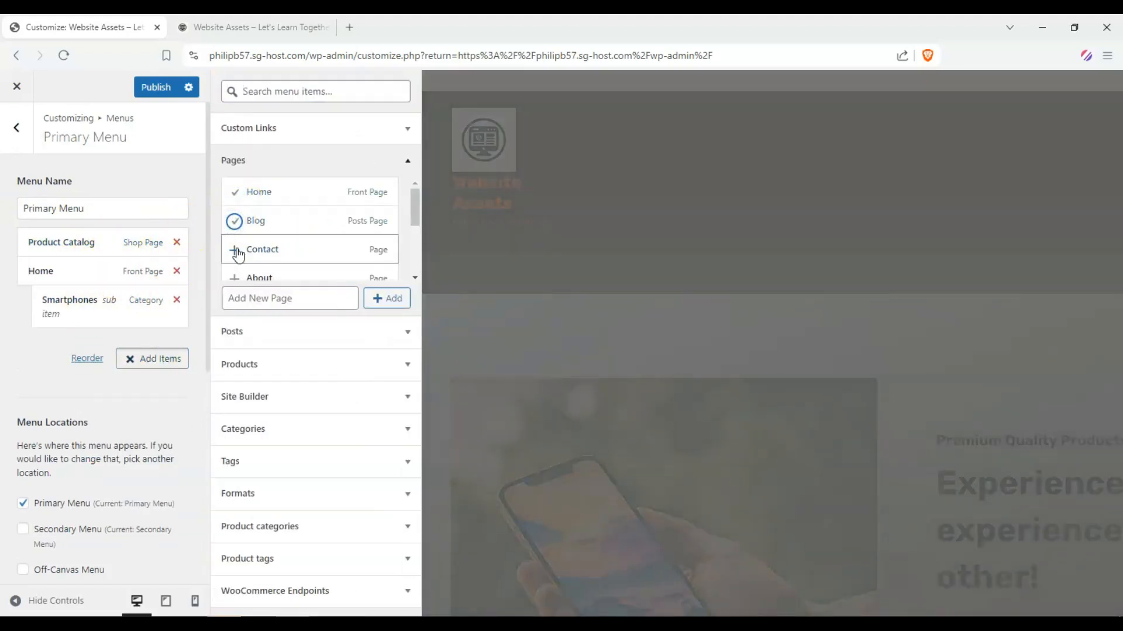
pyautogui.click(236, 250)
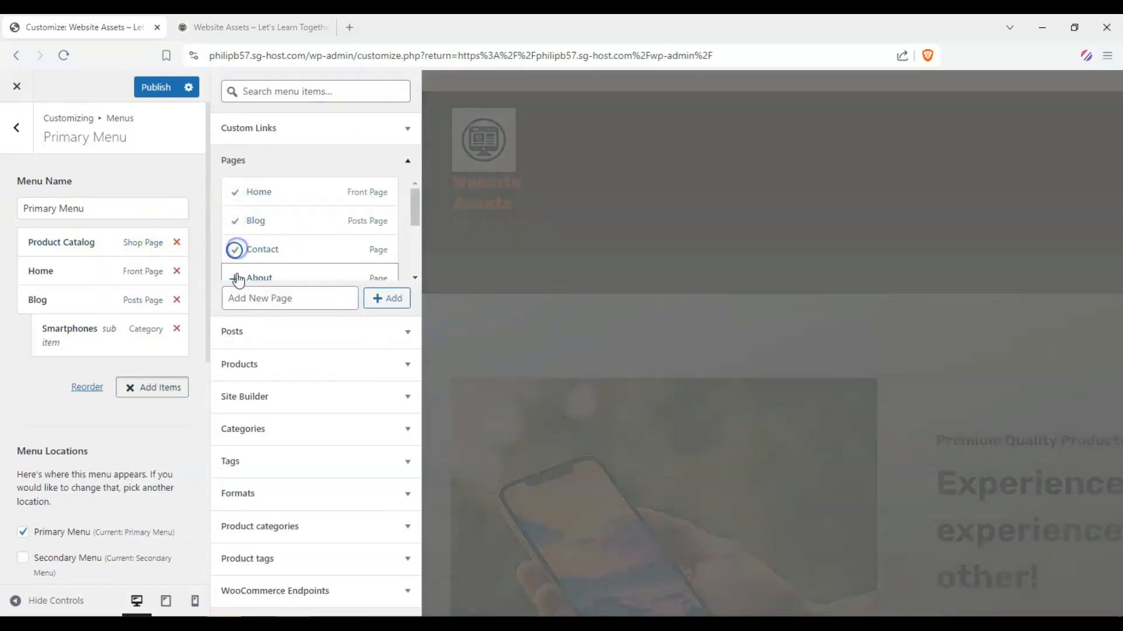
pyautogui.scroll(-2, 242, 219)
pyautogui.click(236, 207)
pyautogui.scroll(-2, 251, 230)
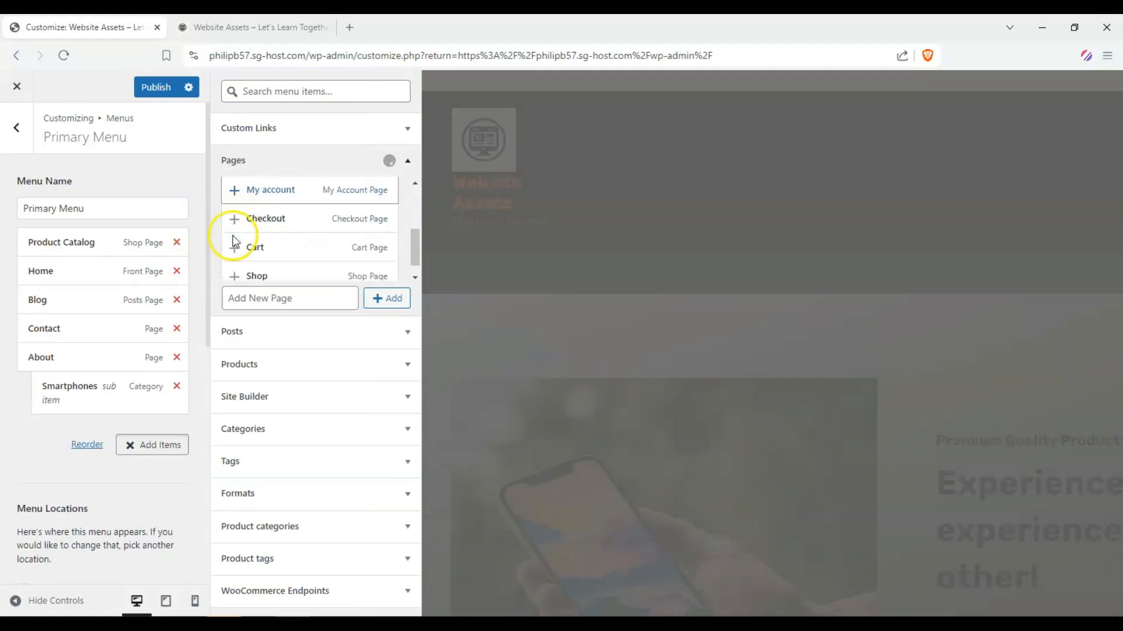
pyautogui.click(237, 260)
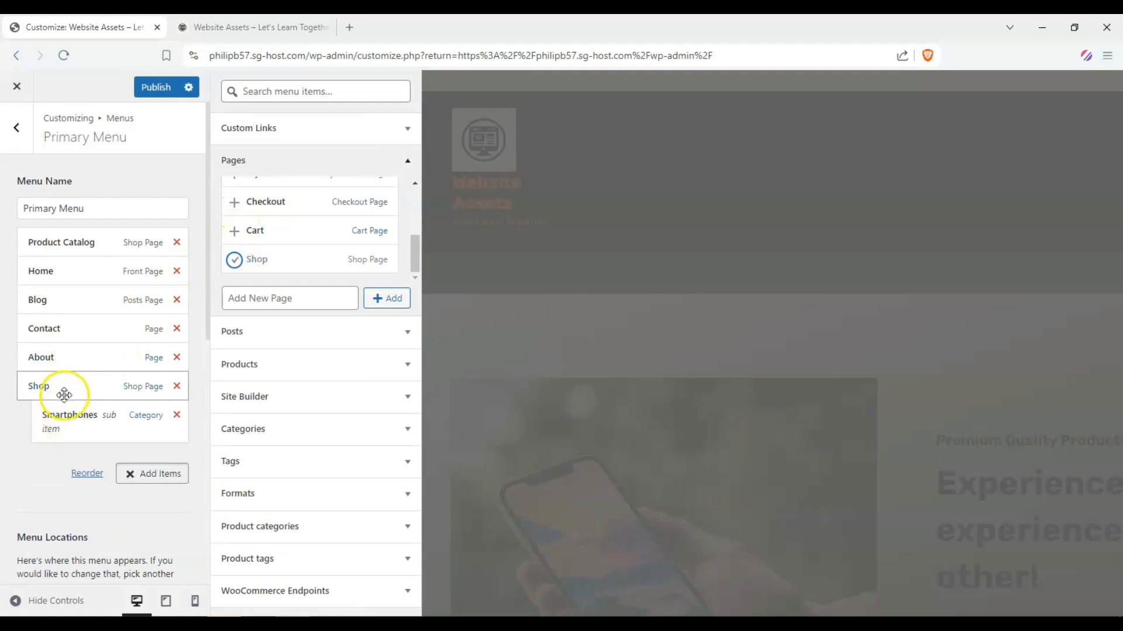
# Step: Move Product Catalog beneath Shop as a sub item and remove the Shop item from the menu
pyautogui.moveTo(82, 244); pyautogui.dragTo(109, 381)
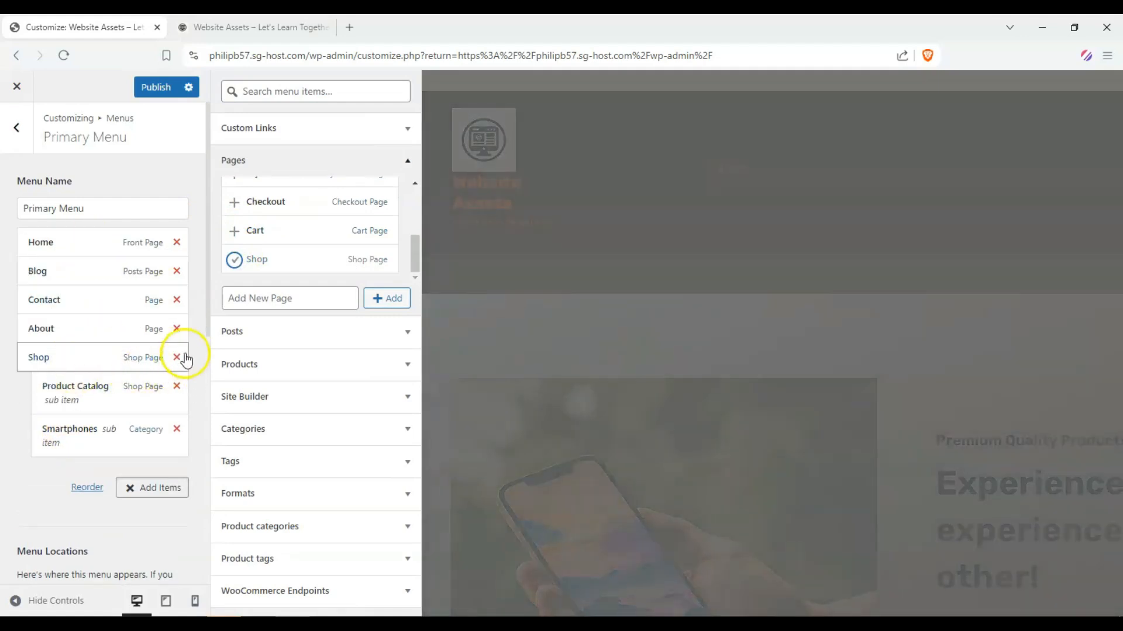
pyautogui.click(177, 357)
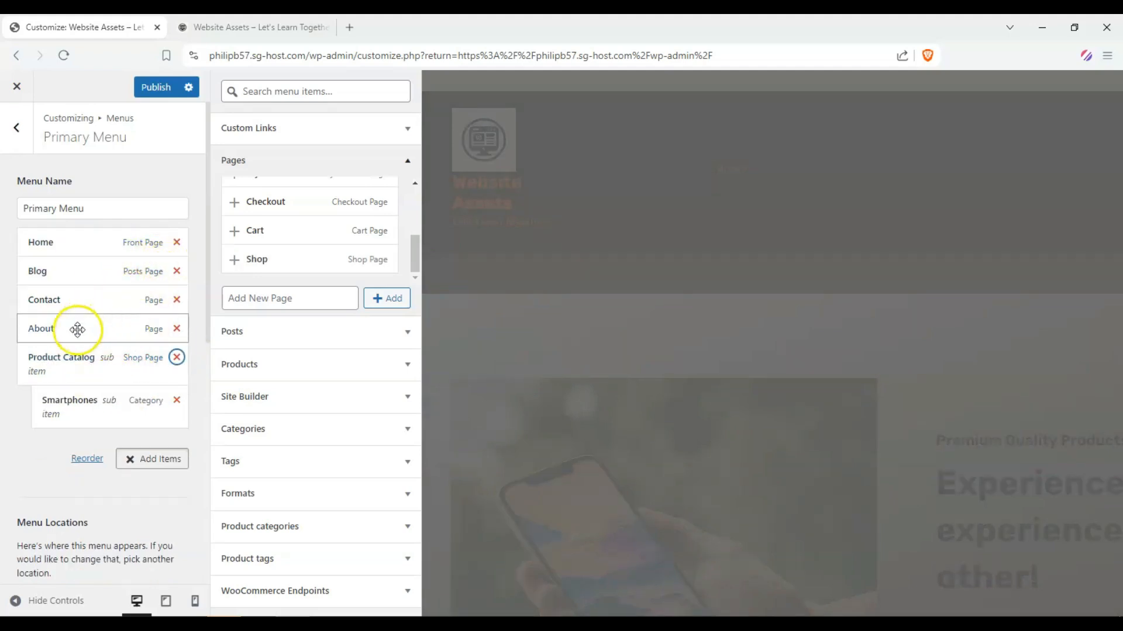
# Step: Move About directly below Home and nest it as a sub item of Home
pyautogui.moveTo(77, 329); pyautogui.dragTo(26, 264)
pyautogui.click(152, 459)
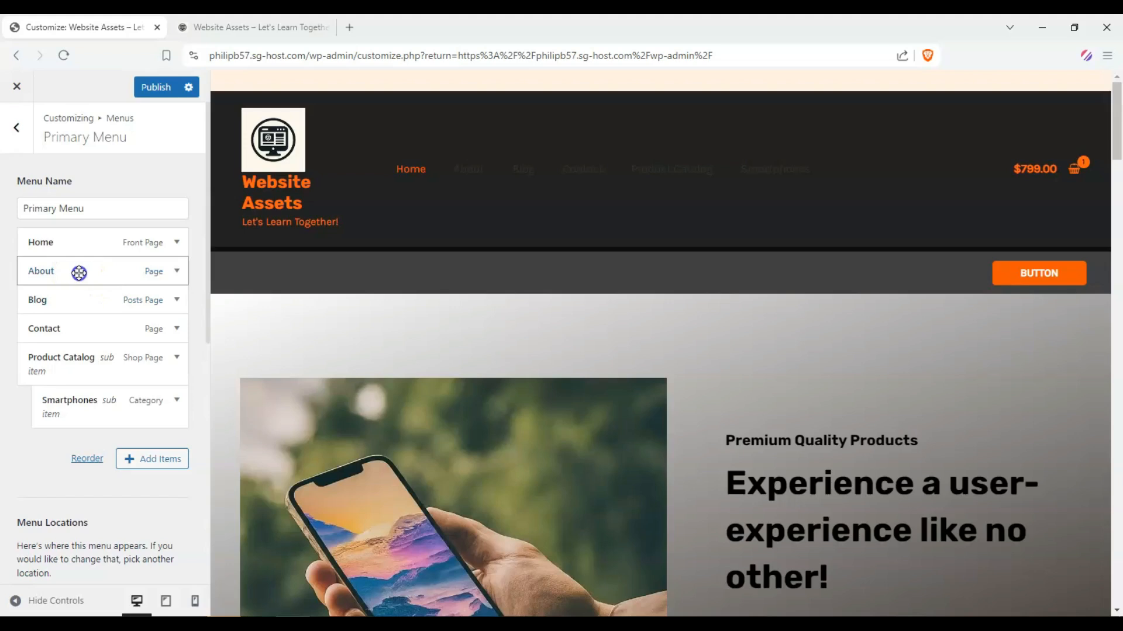
pyautogui.moveTo(78, 271); pyautogui.dragTo(92, 270)
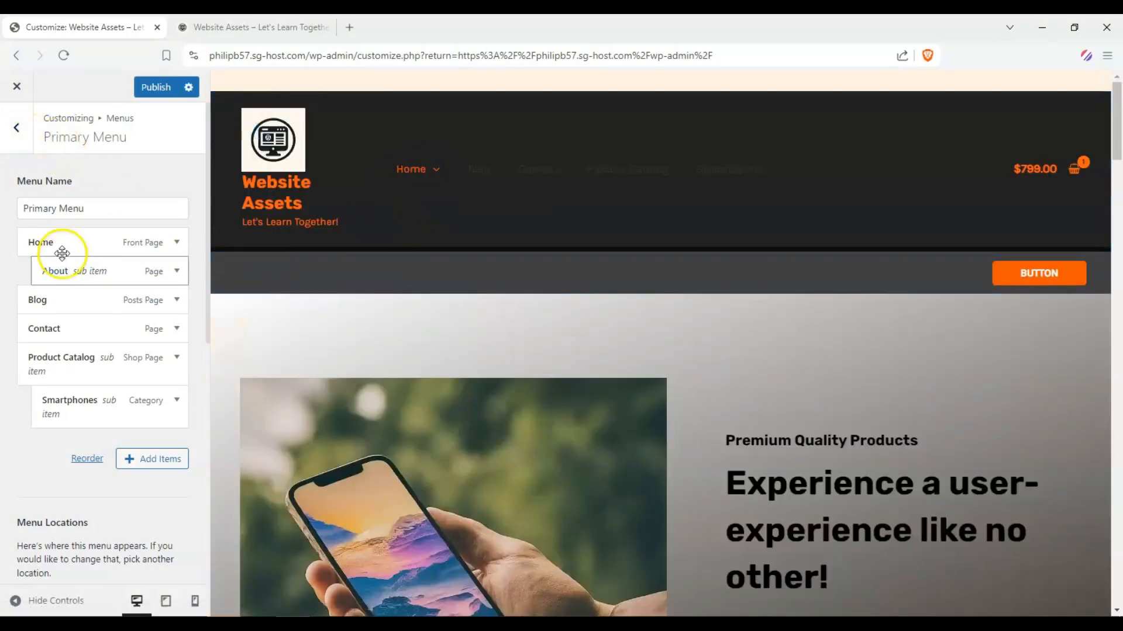
# Step: Return to the Header Builder and set the Primary Menu's Menu Hover Style to Zoom In
pyautogui.scroll(-8, 61, 228)
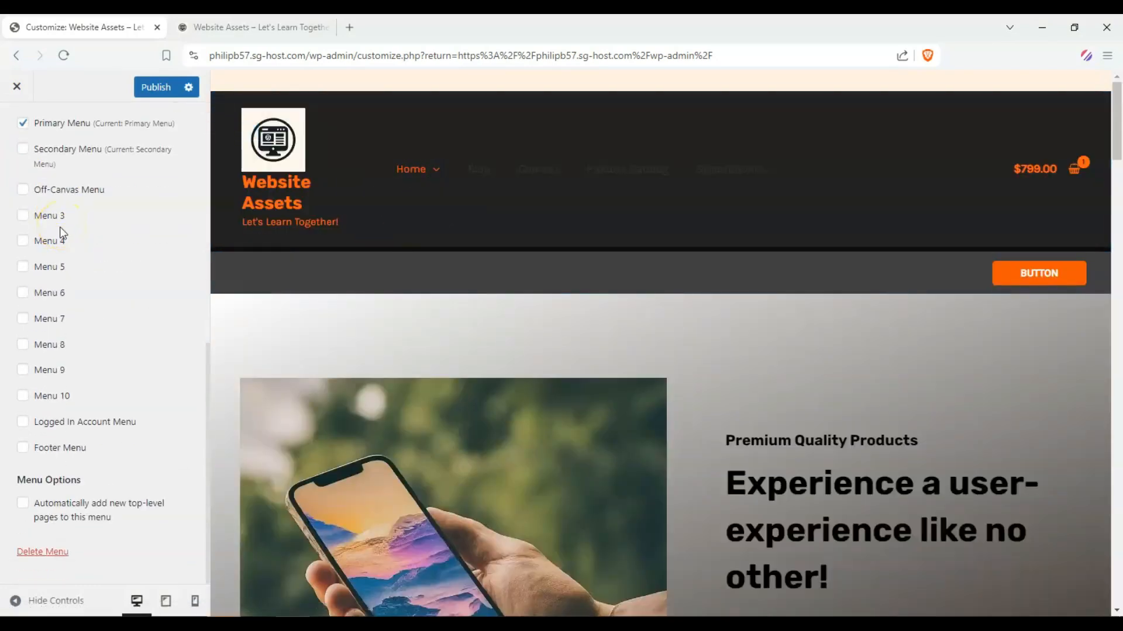
pyautogui.scroll(7, 59, 227)
pyautogui.click(25, 140)
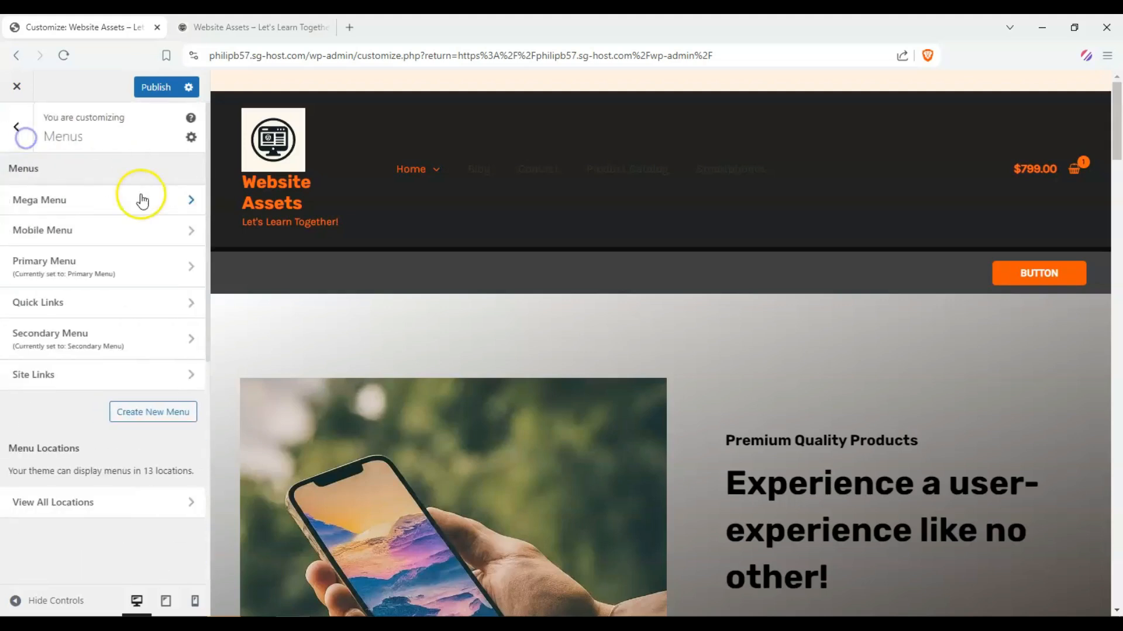
pyautogui.click(19, 136)
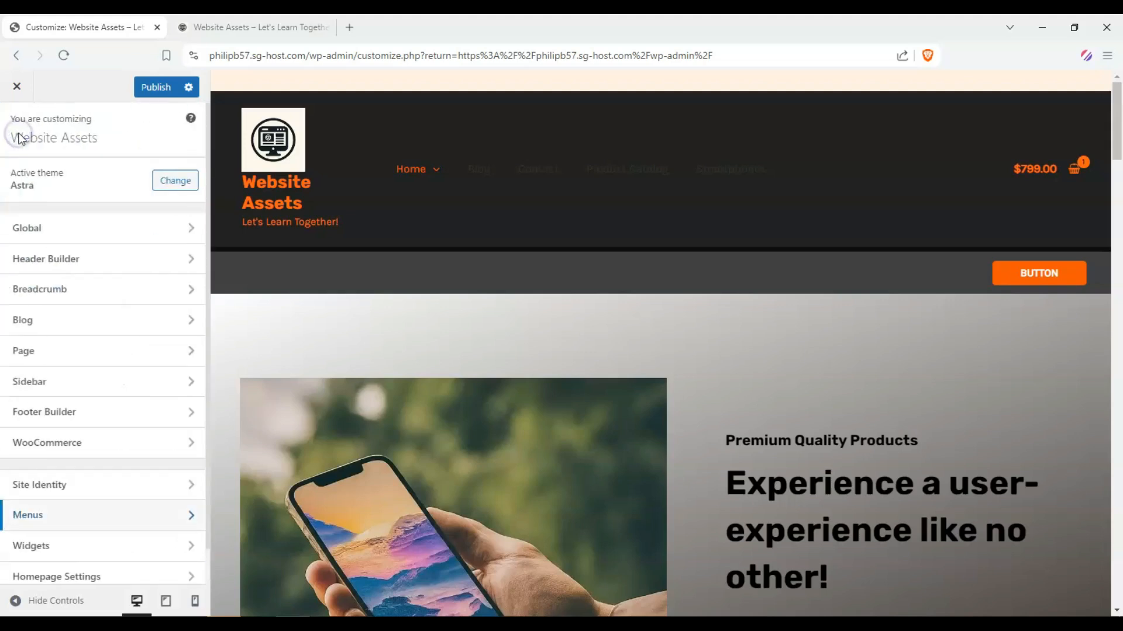
pyautogui.click(105, 258)
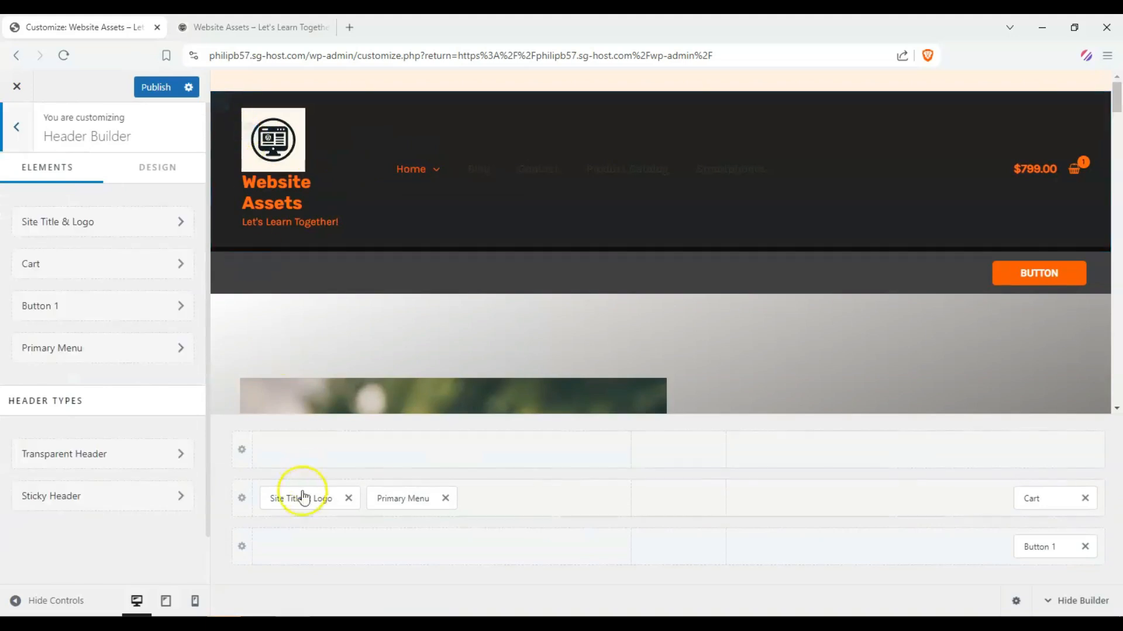
pyautogui.click(393, 504)
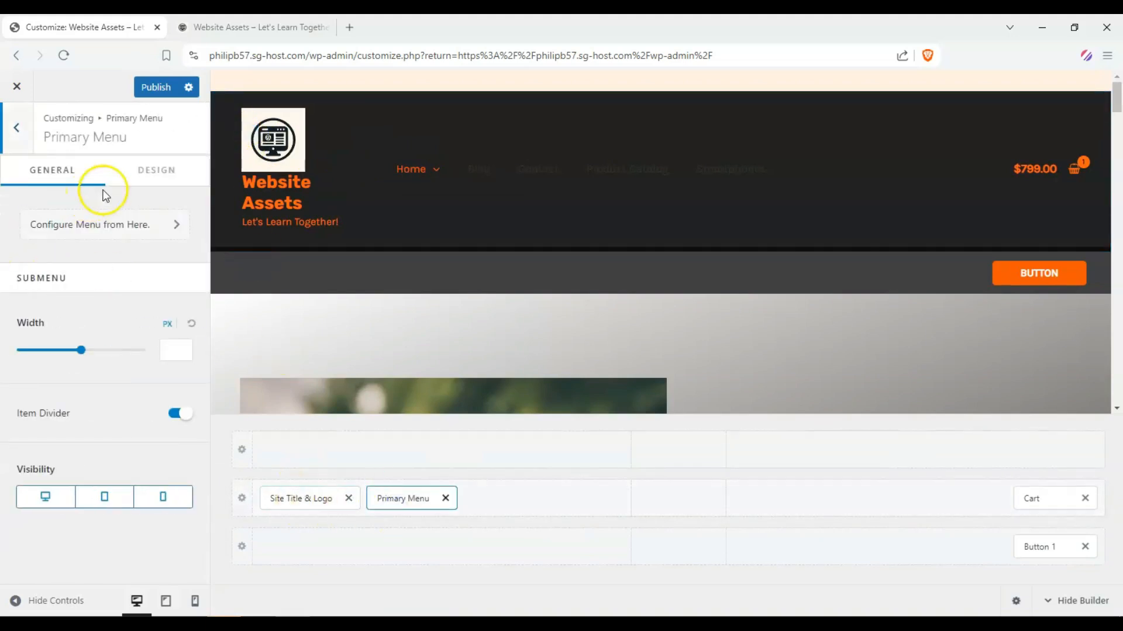
pyautogui.click(156, 175)
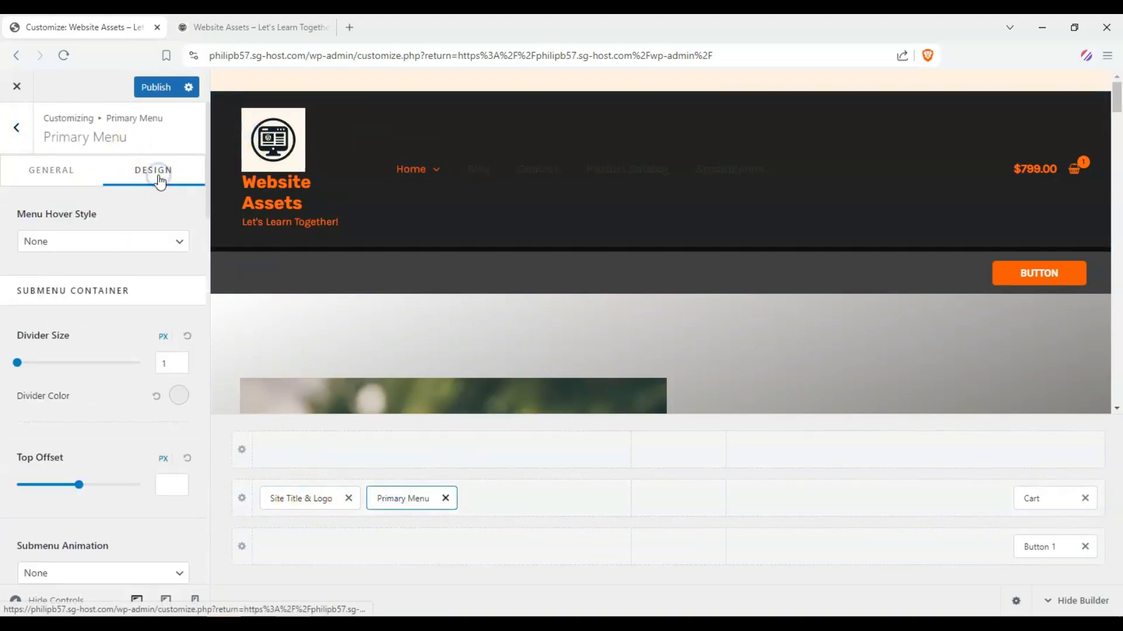
pyautogui.click(155, 242)
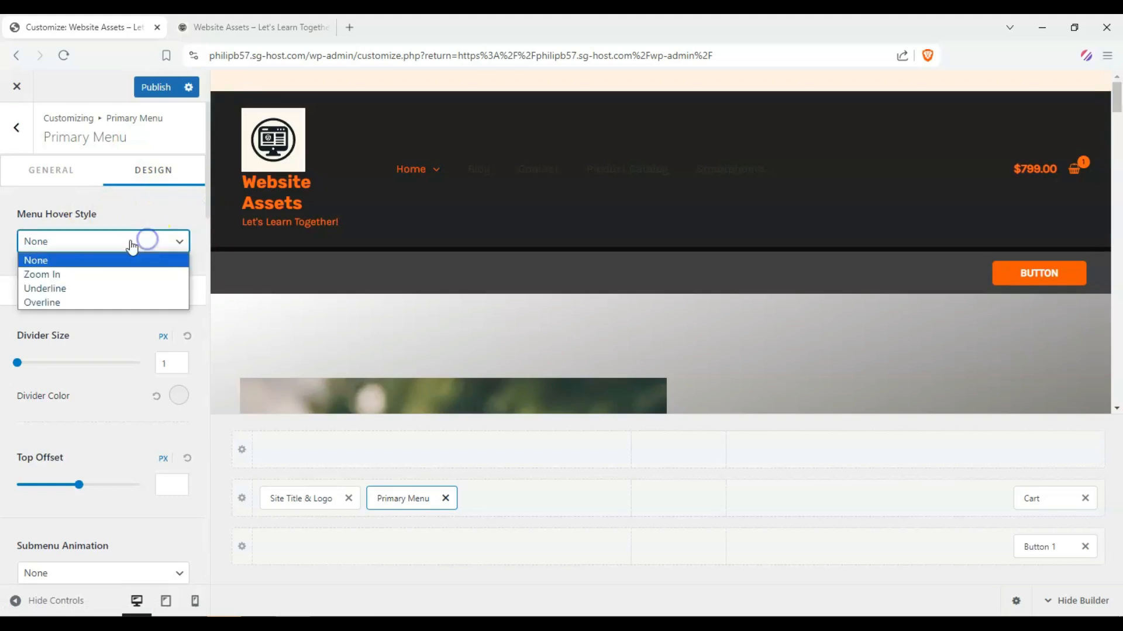
pyautogui.click(93, 275)
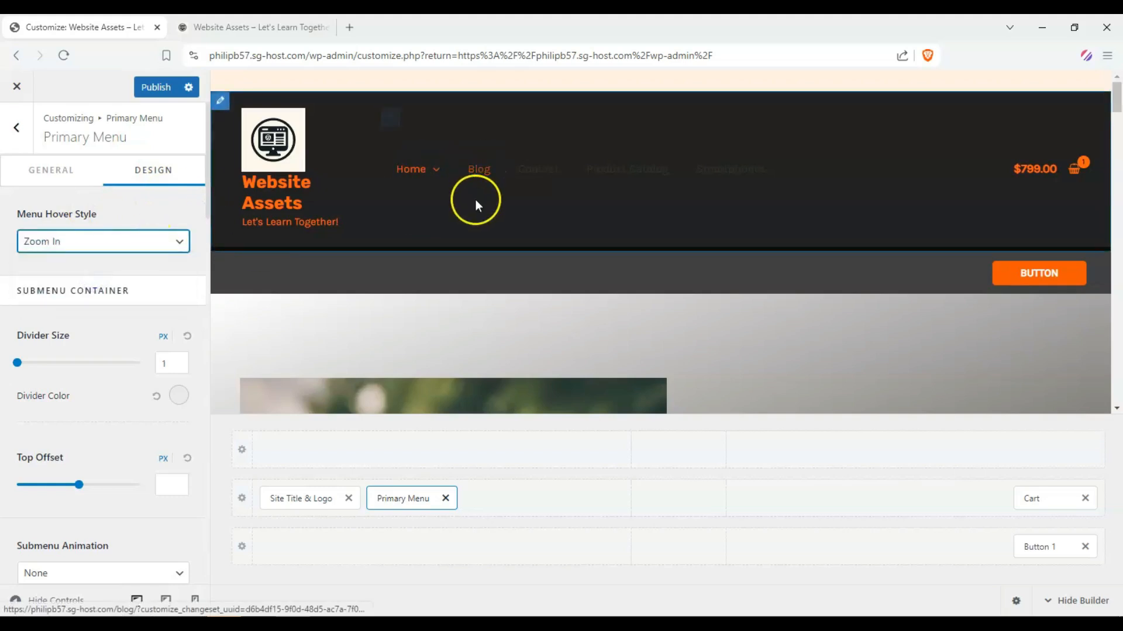
pyautogui.click(304, 217)
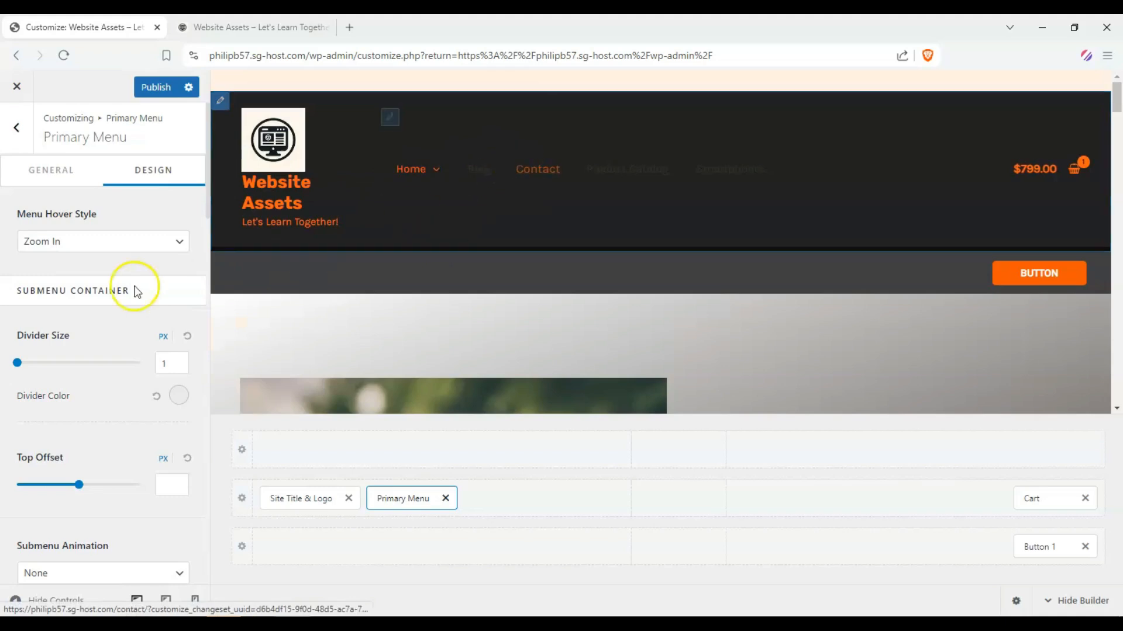
# Step: Try Underline as the Primary Menu's Menu Hover Style and settle on Overline
pyautogui.click(135, 242)
pyautogui.click(134, 289)
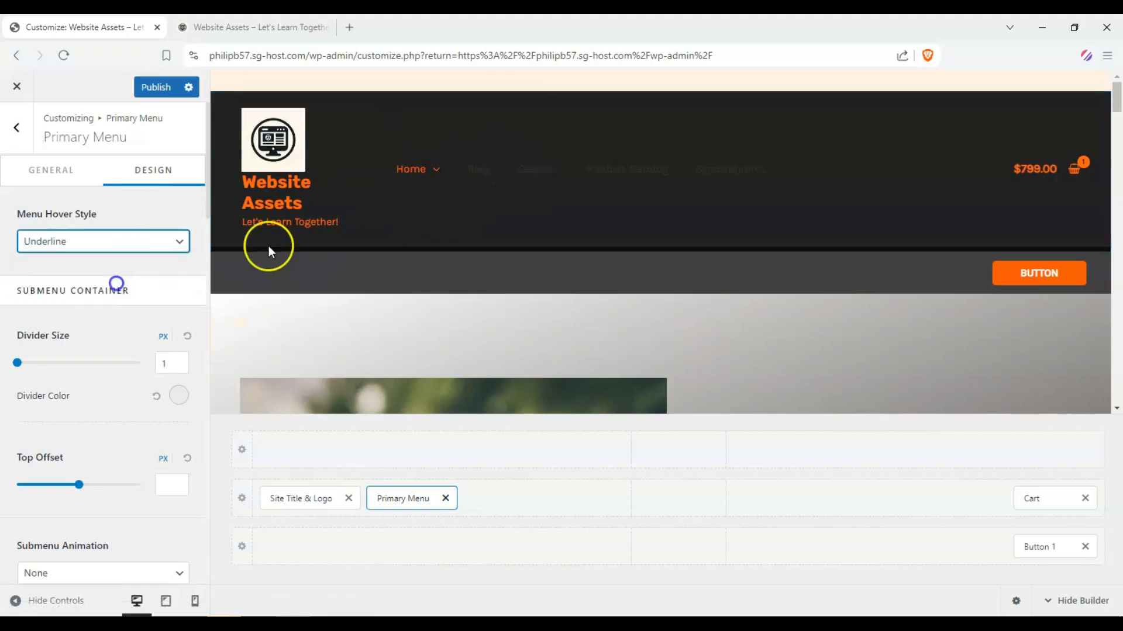
pyautogui.click(140, 234)
pyautogui.click(121, 298)
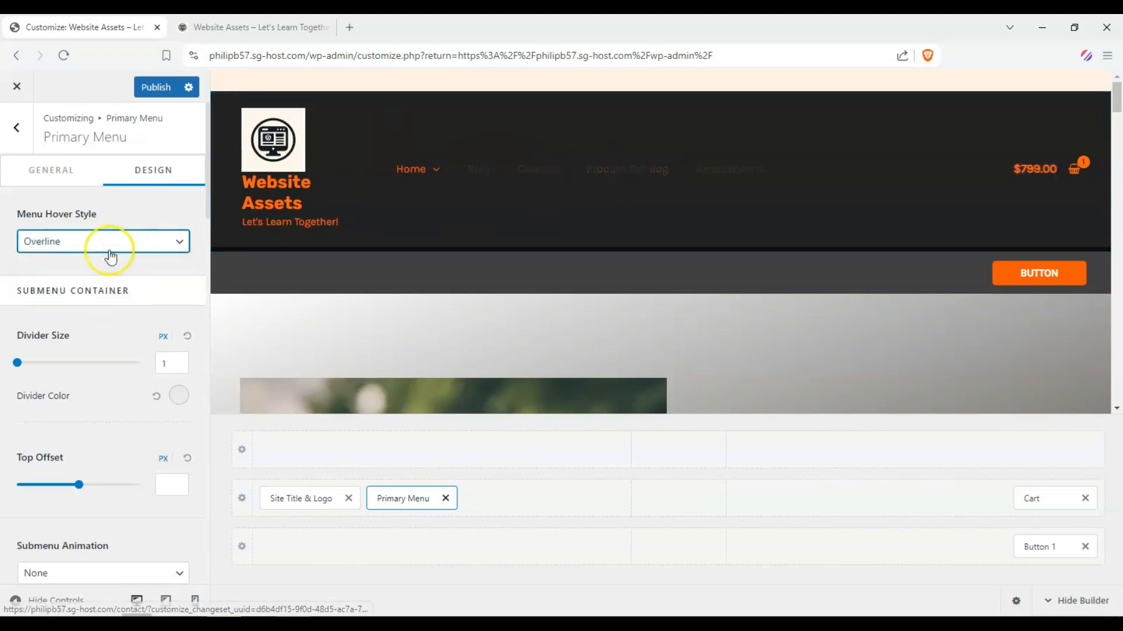
# Step: Try the Slide Down and Slide Up submenu animations on the Home submenu, and set the Submenu Animation to Fade
pyautogui.scroll(-4, 110, 257)
pyautogui.click(83, 340)
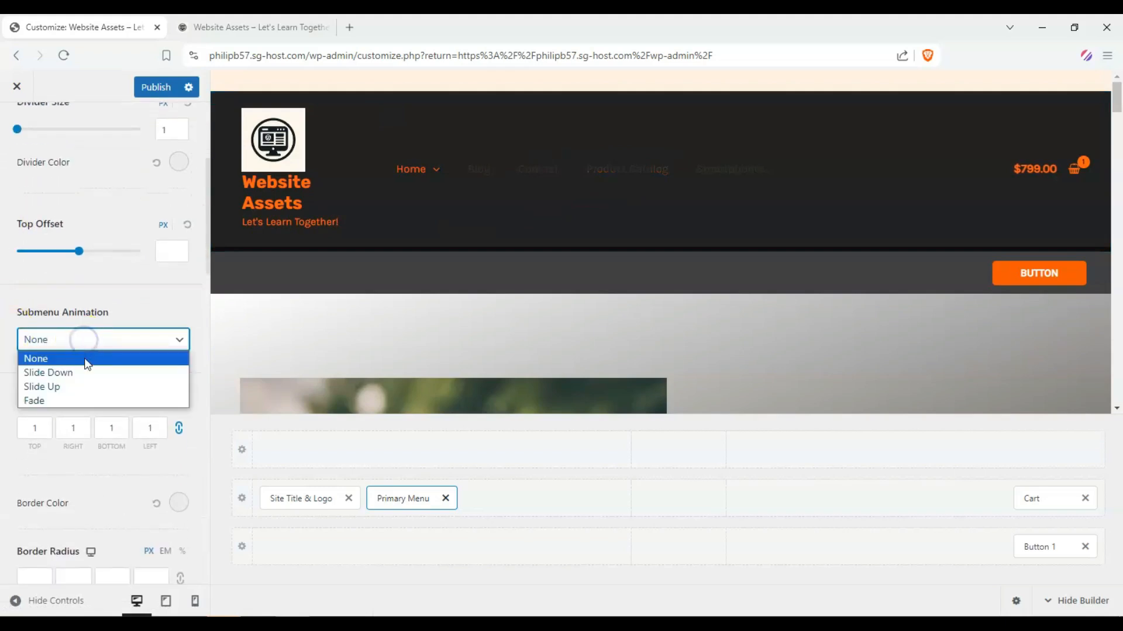
pyautogui.click(85, 372)
pyautogui.moveTo(425, 185)
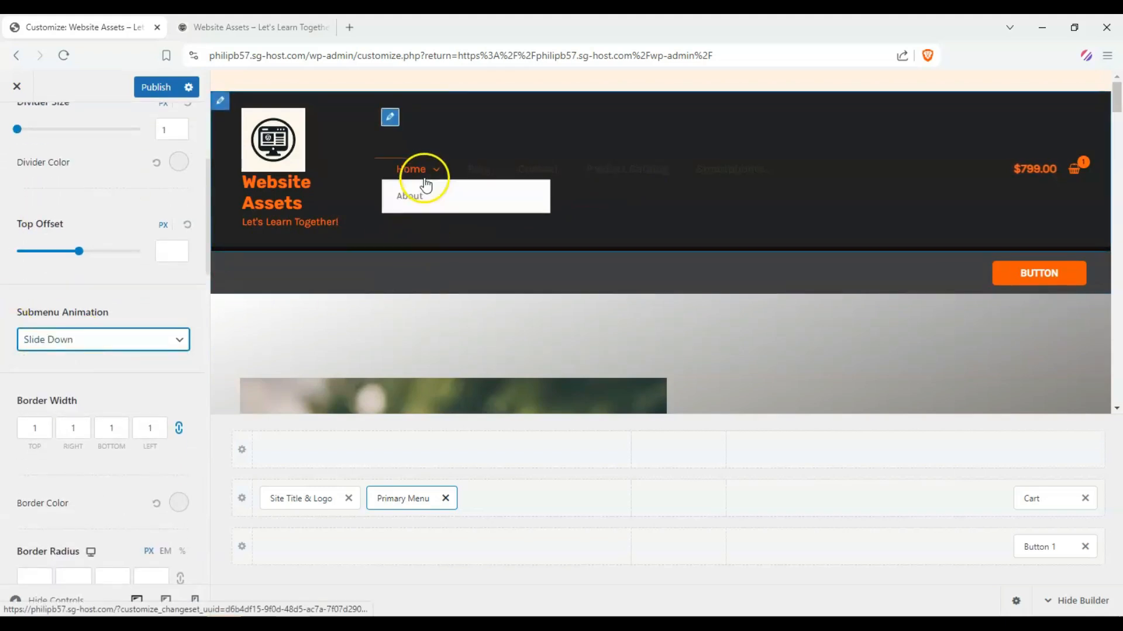
pyautogui.click(100, 339)
pyautogui.click(88, 388)
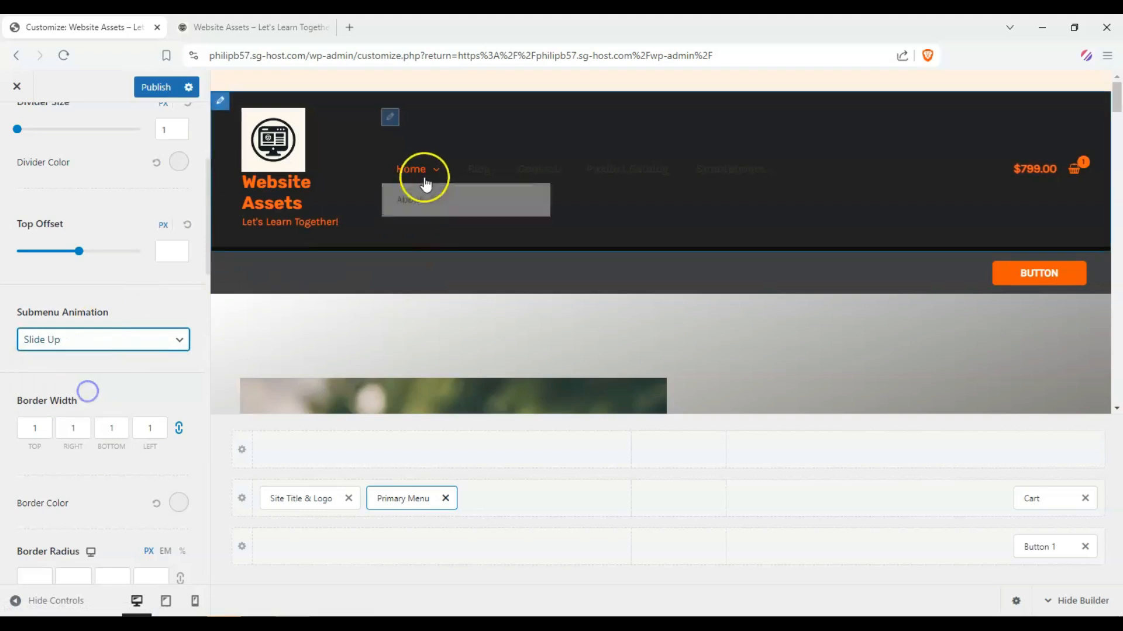
pyautogui.click(138, 339)
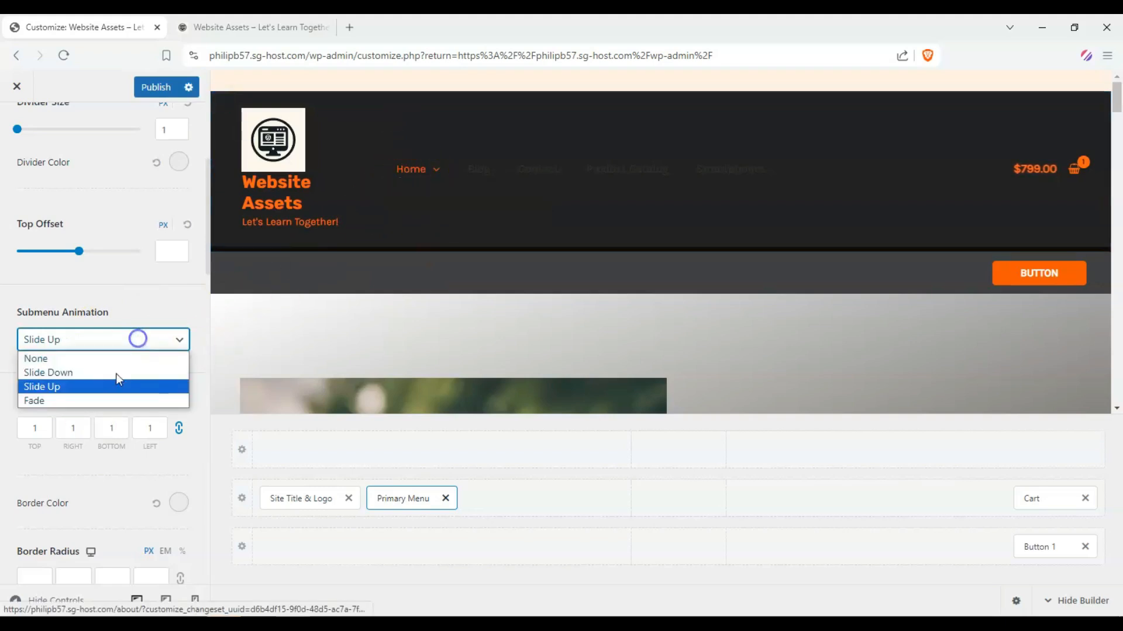
pyautogui.click(99, 401)
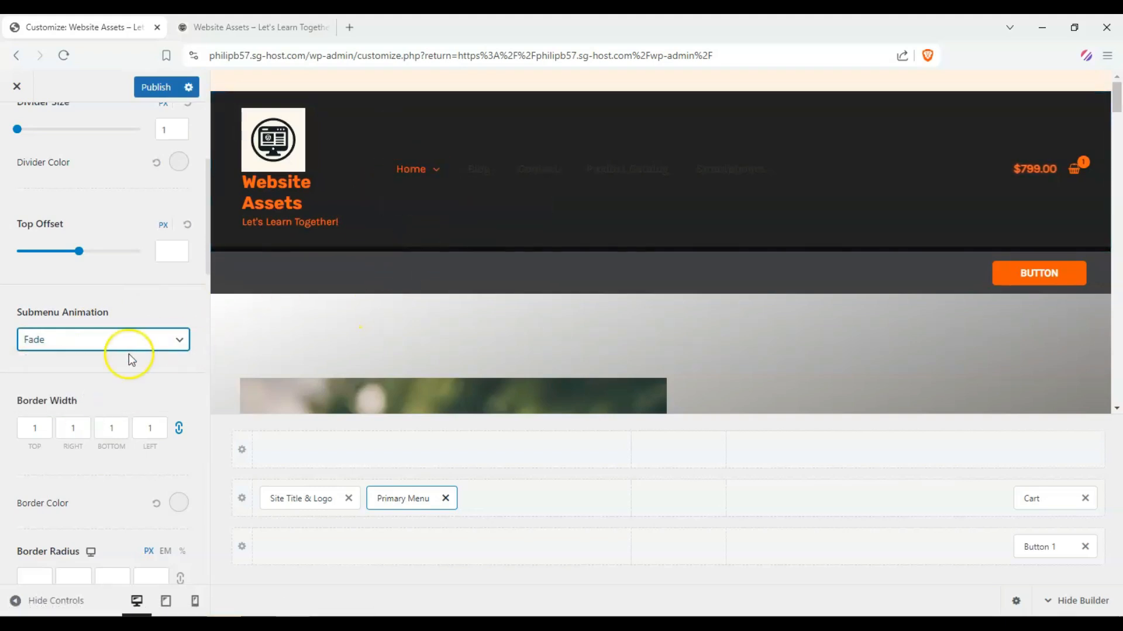
# Step: Examine the Primary Menu's remaining border, color, font and spacing settings and return to the list of header elements
pyautogui.scroll(-3, 25, 359)
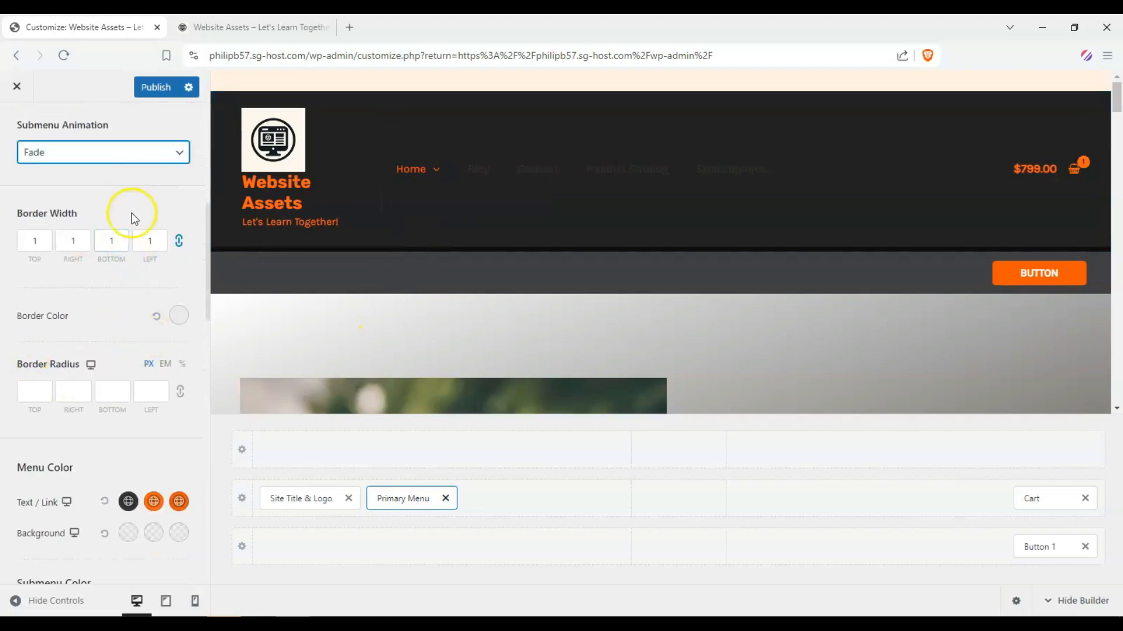
pyautogui.scroll(-15, 133, 218)
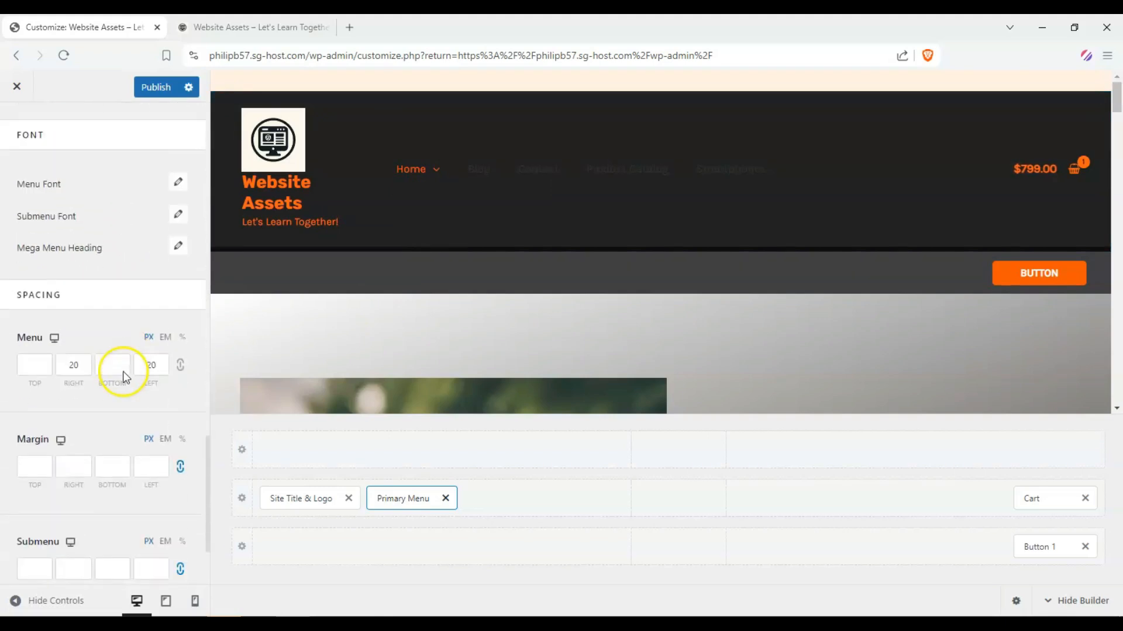
pyautogui.scroll(7, 123, 371)
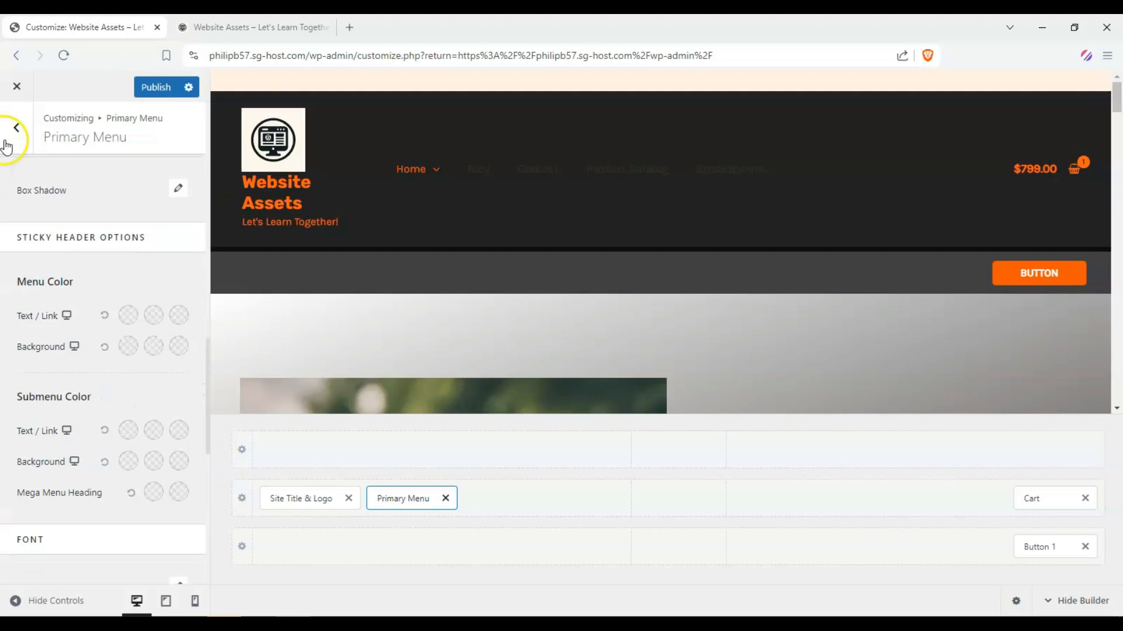
pyautogui.click(7, 145)
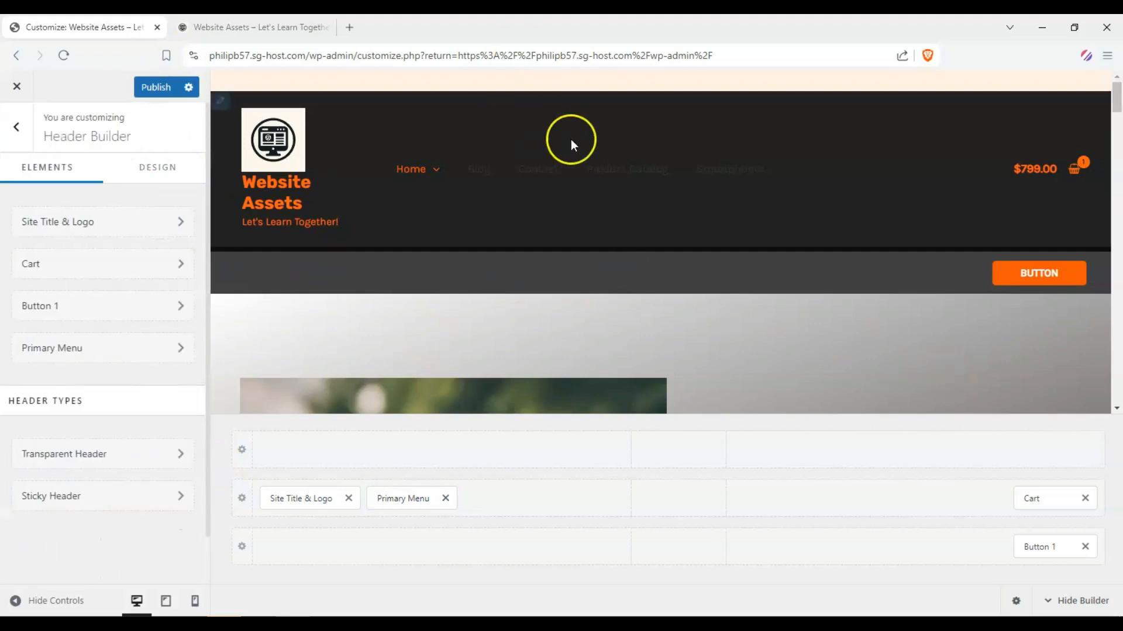
pyautogui.click(386, 501)
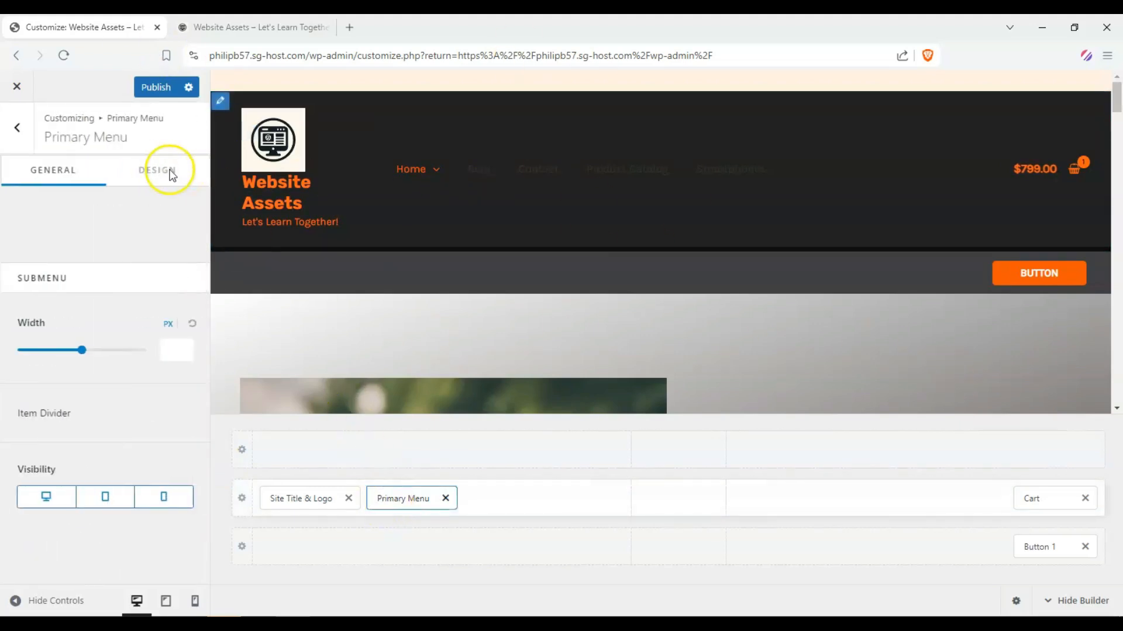
pyautogui.click(154, 170)
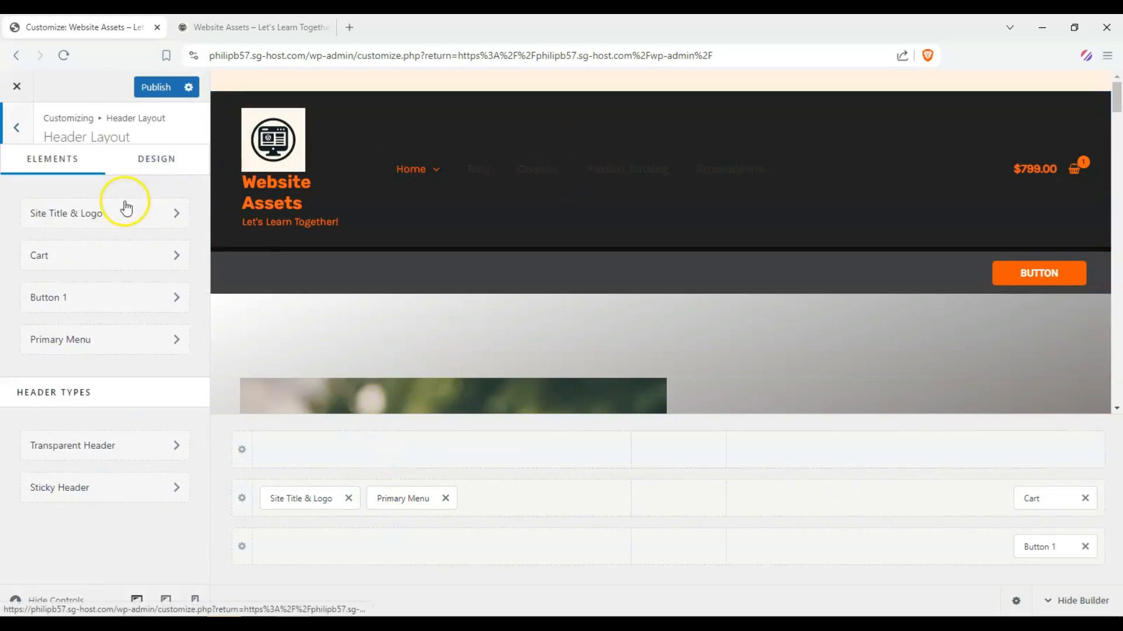
pyautogui.click(70, 159)
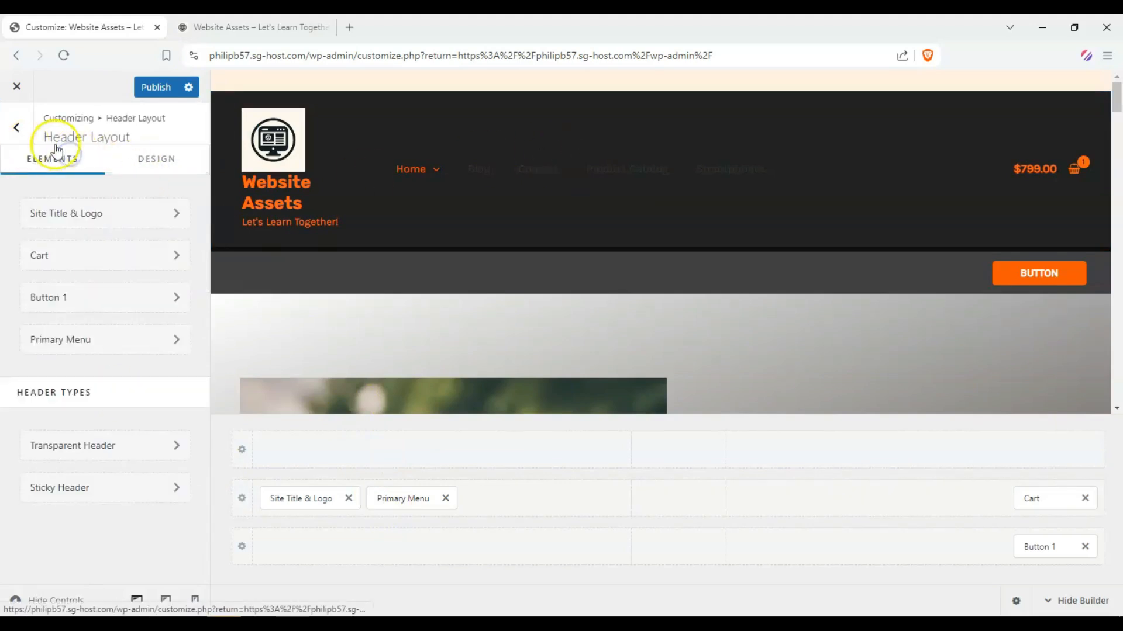
# Step: Set the Primary Menu's normal Text / Link color to white in its design settings
pyautogui.click(131, 341)
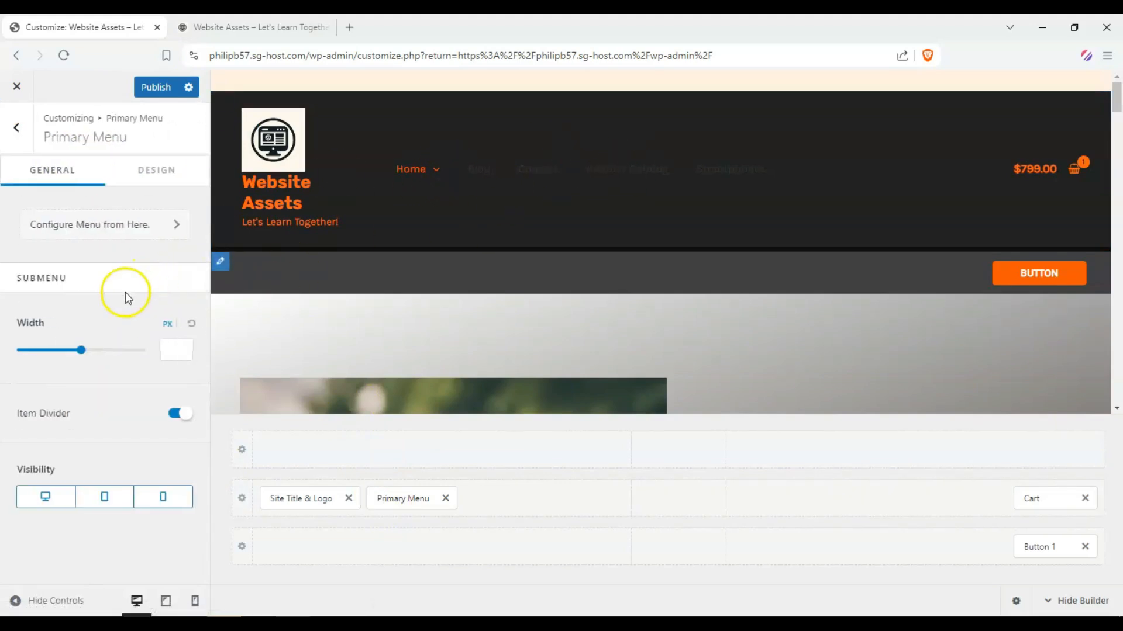
pyautogui.click(150, 169)
pyautogui.scroll(-10, 129, 338)
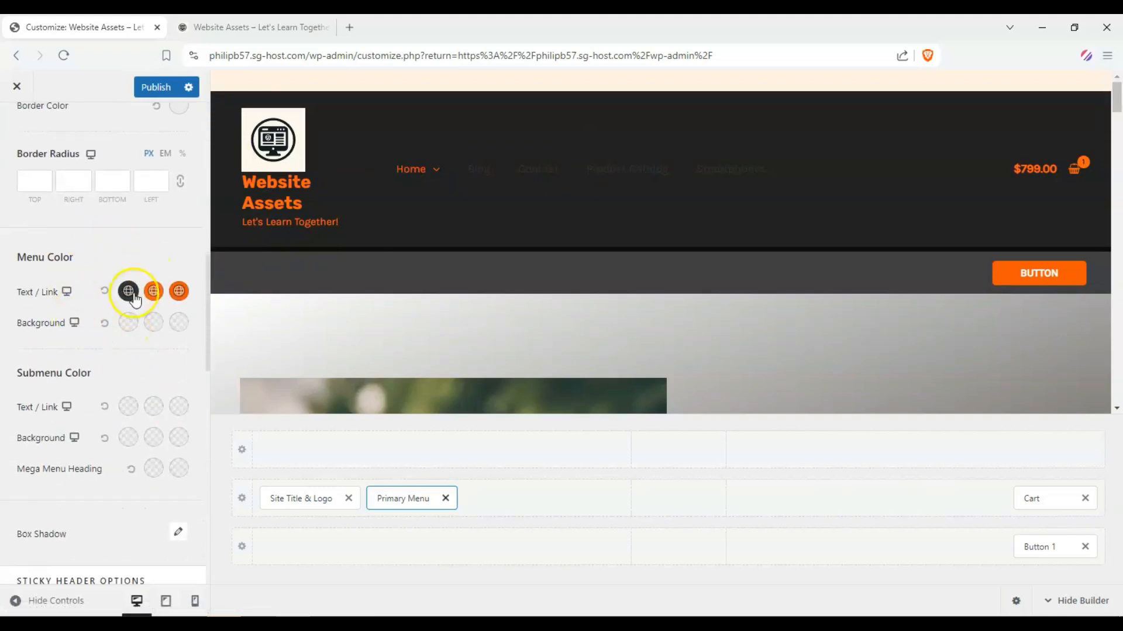
pyautogui.click(129, 291)
pyautogui.click(50, 360)
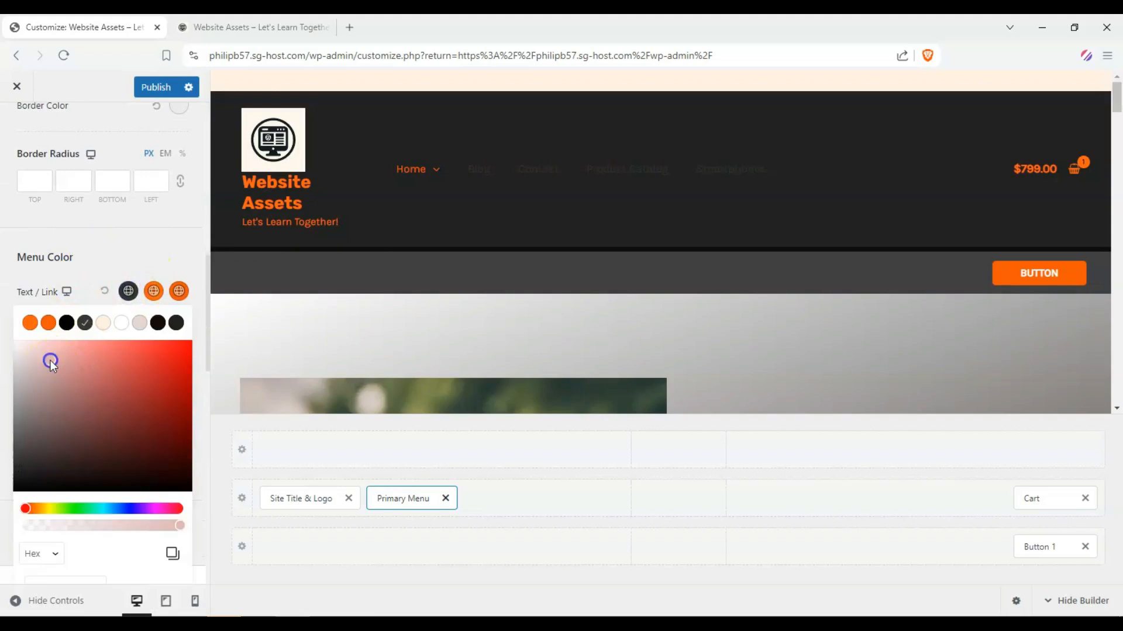
pyautogui.click(8, 337)
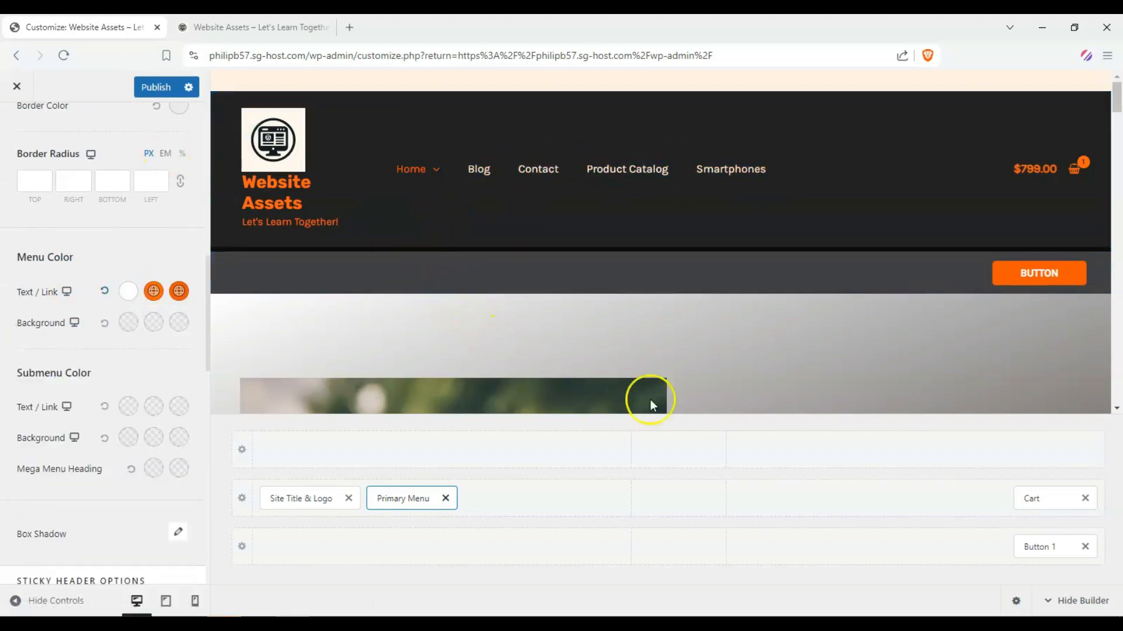
# Step: Move the Primary Menu element to the center column of the primary header row and open that row's settings
pyautogui.moveTo(1021, 498); pyautogui.dragTo(880, 497)
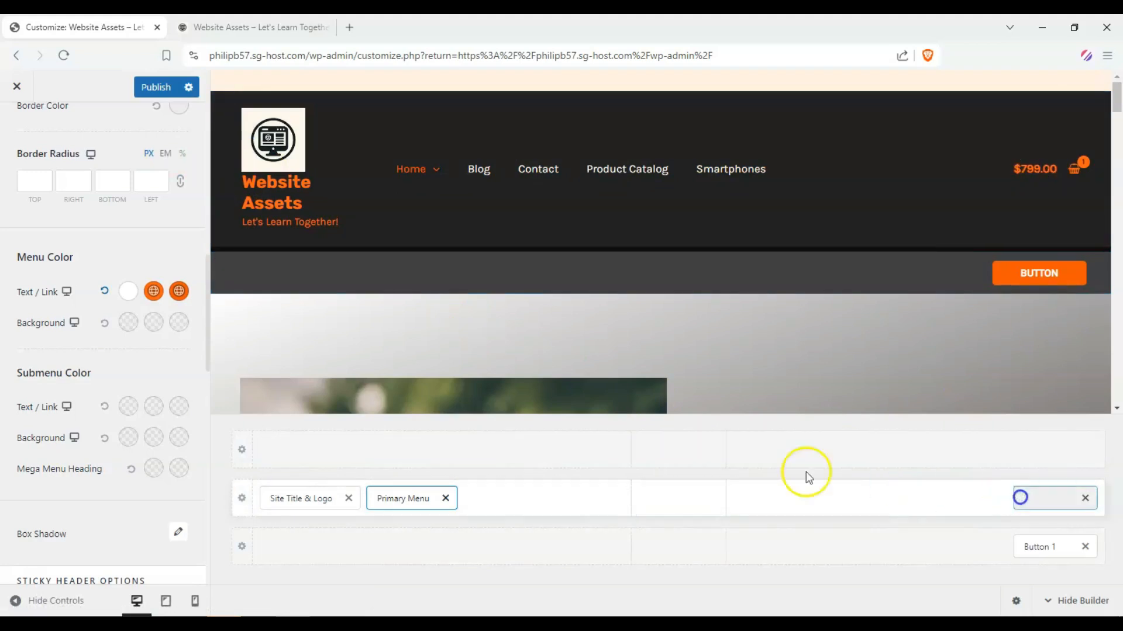
pyautogui.moveTo(400, 497); pyautogui.dragTo(672, 499)
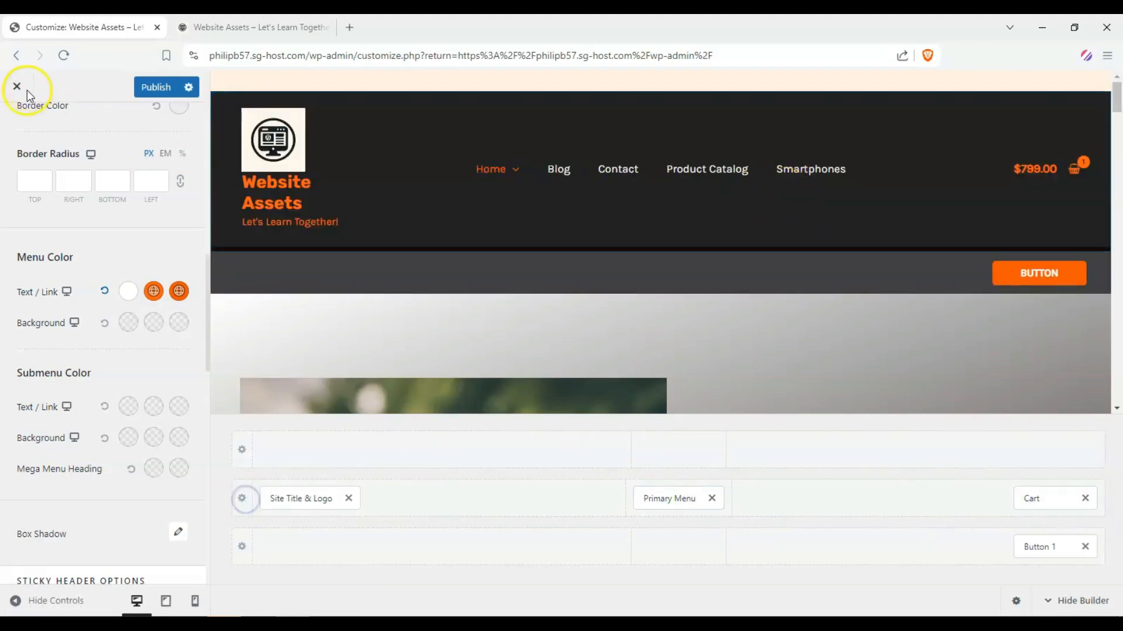
pyautogui.click(251, 497)
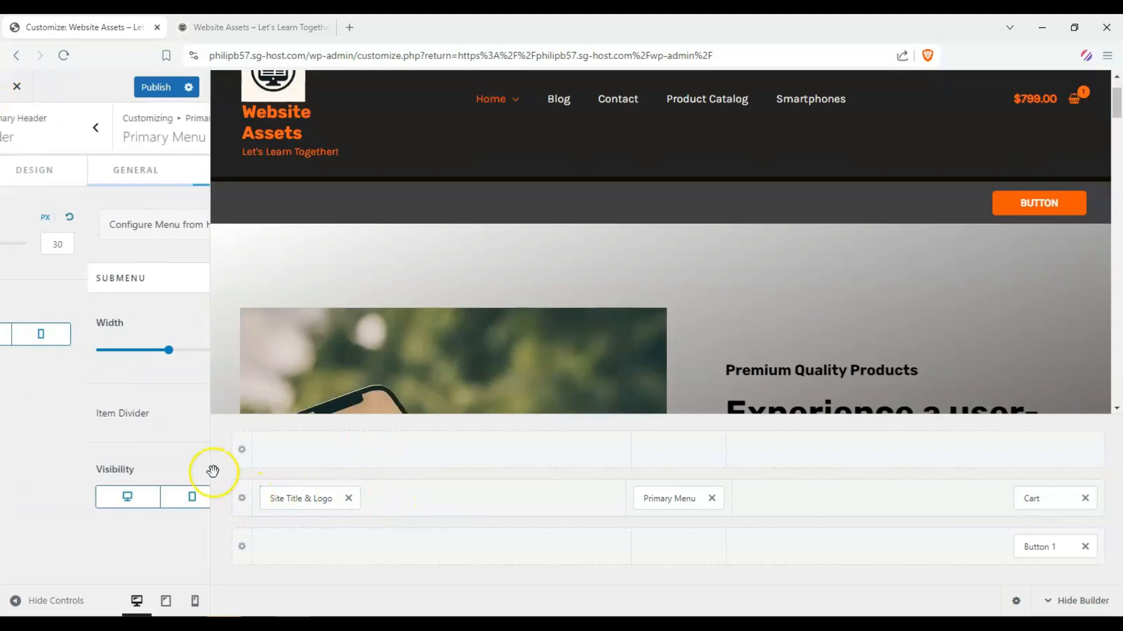
pyautogui.click(242, 498)
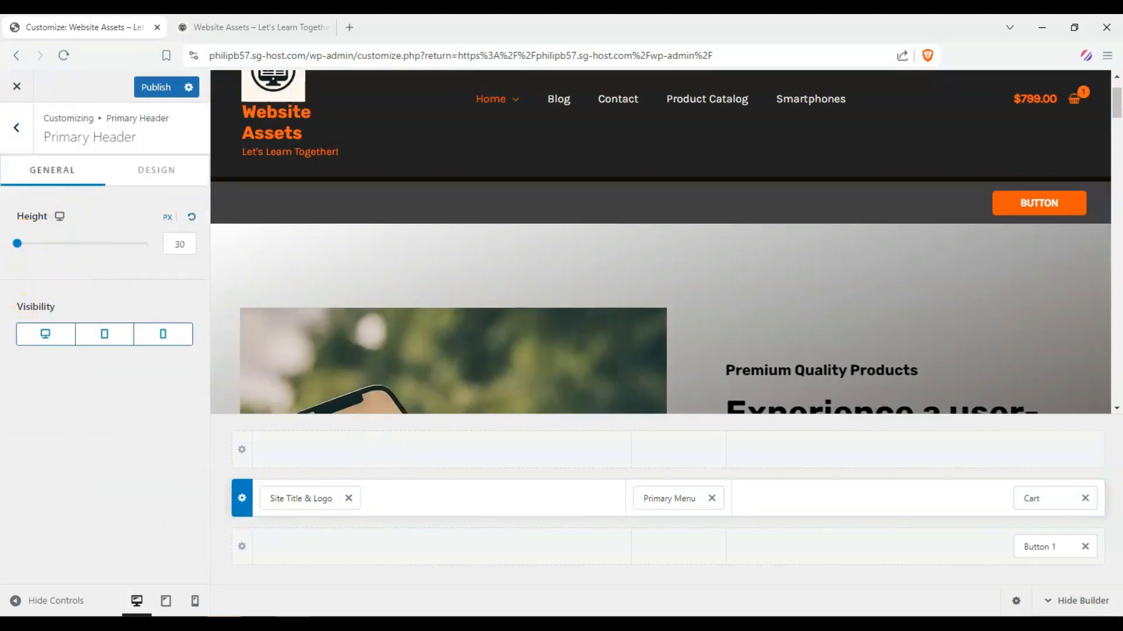
pyautogui.scroll(1, 766, 216)
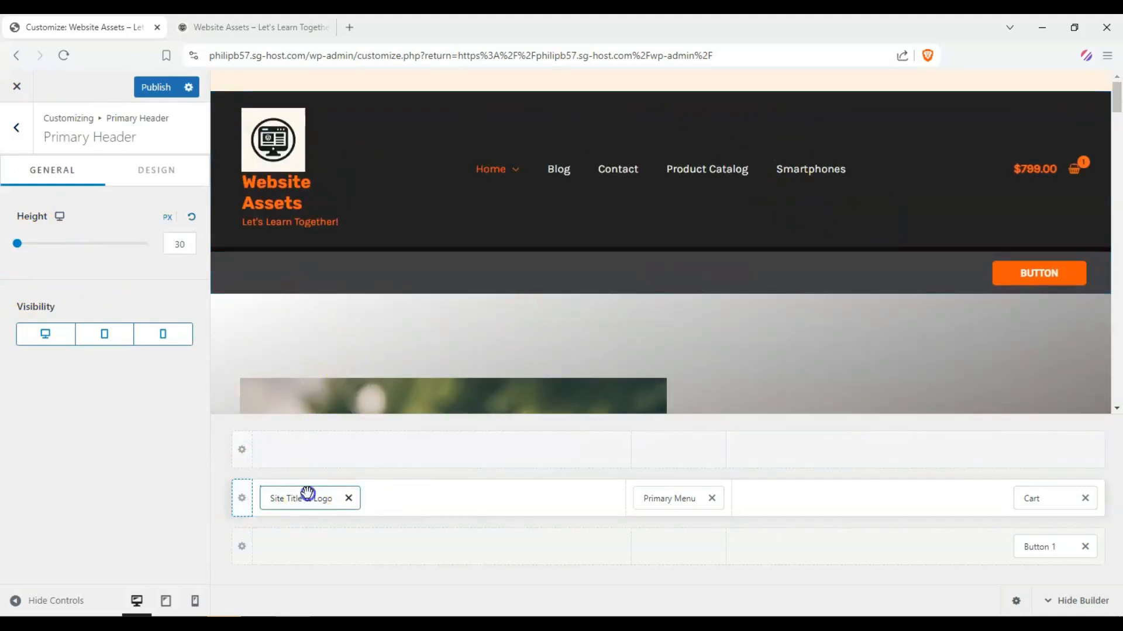
# Step: Turn on Inline Logo & Site Title for the Site Title & Logo element and check its Margin design settings
pyautogui.scroll(-6, 143, 406)
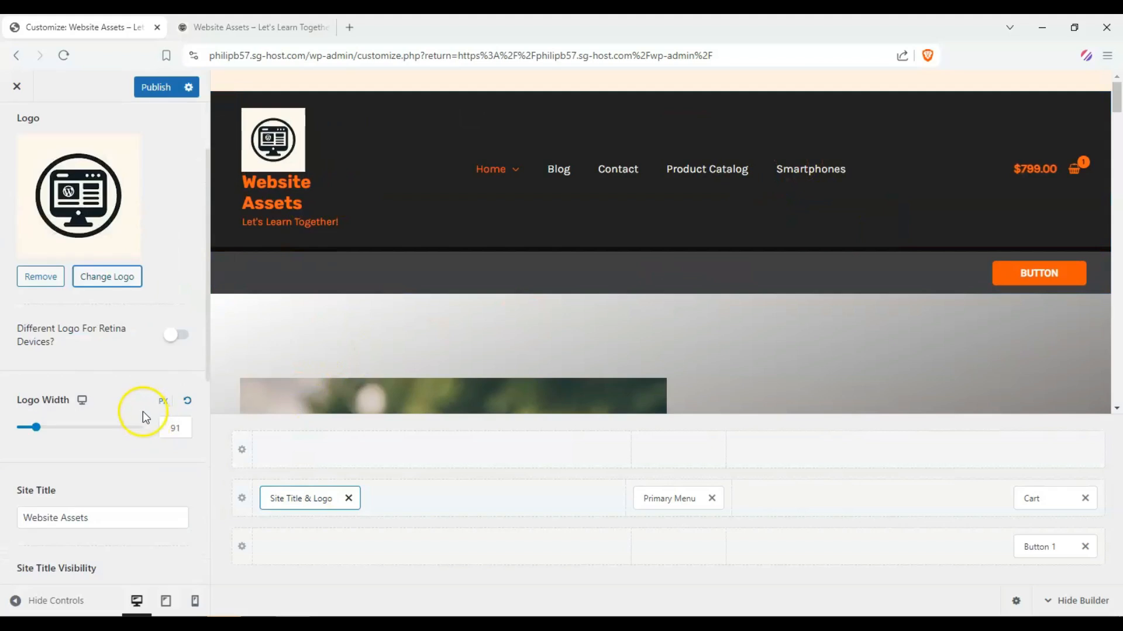
pyautogui.click(175, 429)
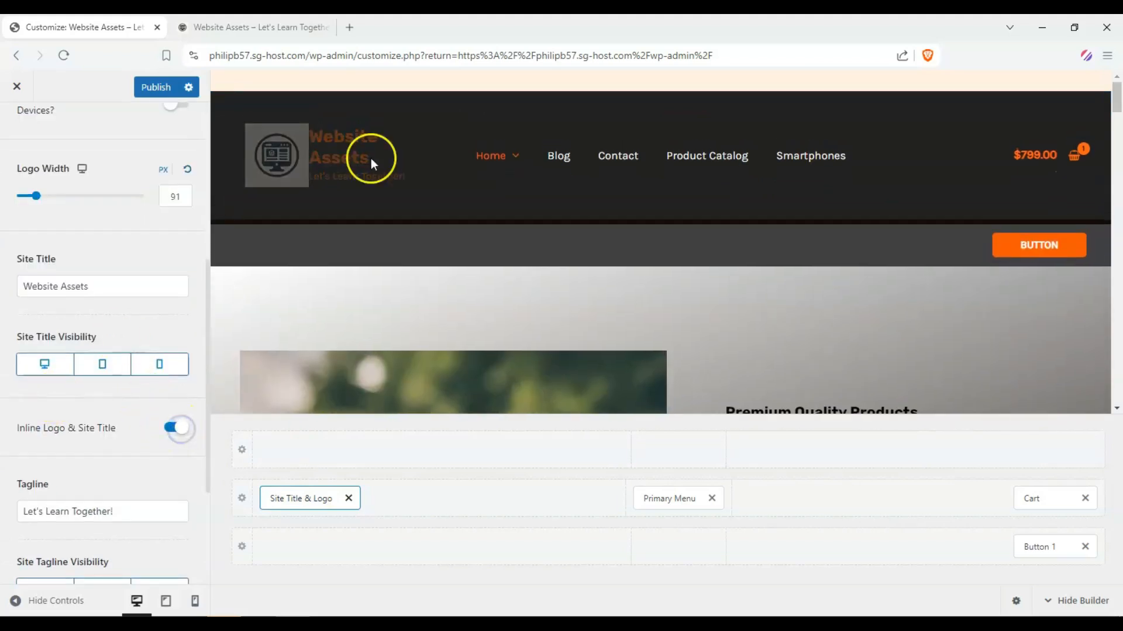
pyautogui.scroll(-3, 126, 388)
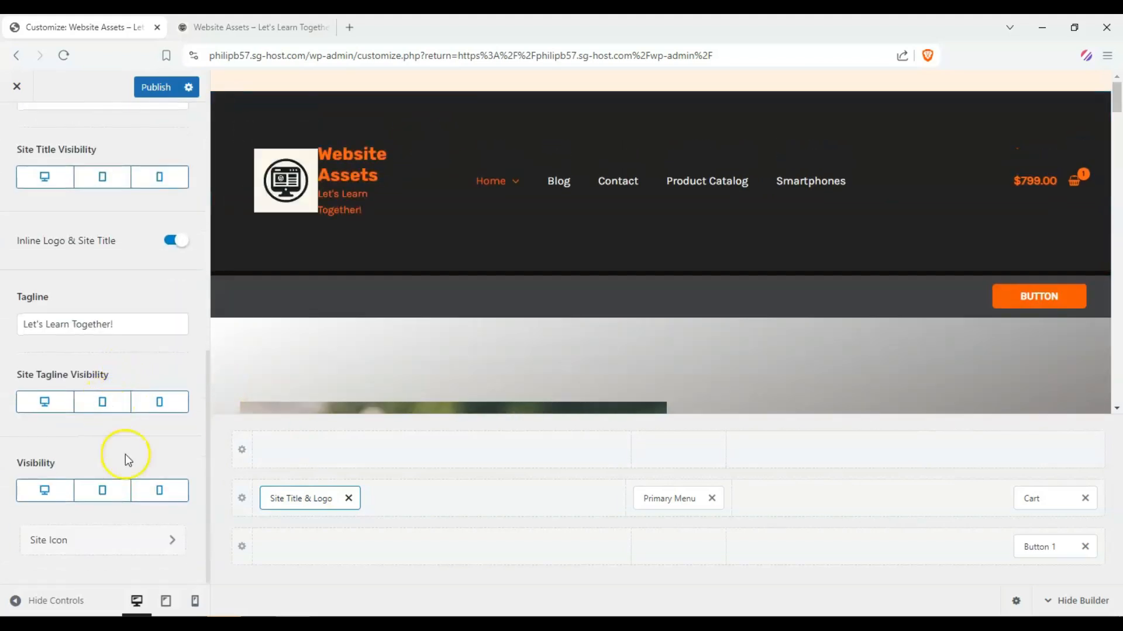
pyautogui.scroll(3, 135, 392)
pyautogui.scroll(5, 160, 207)
pyautogui.click(155, 170)
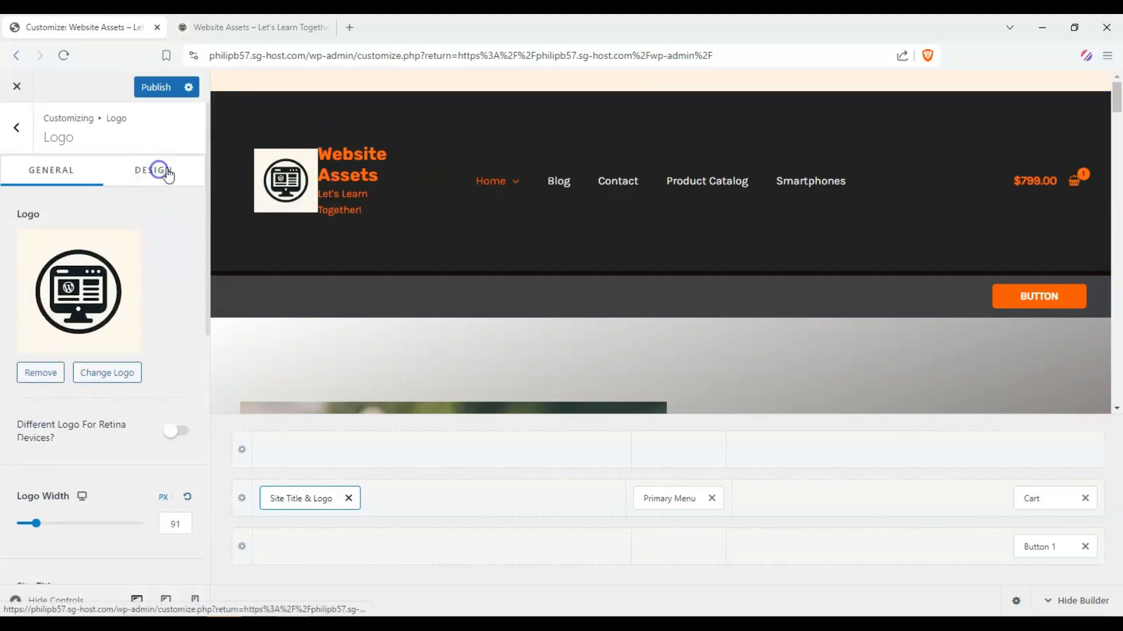
pyautogui.scroll(-2, 123, 293)
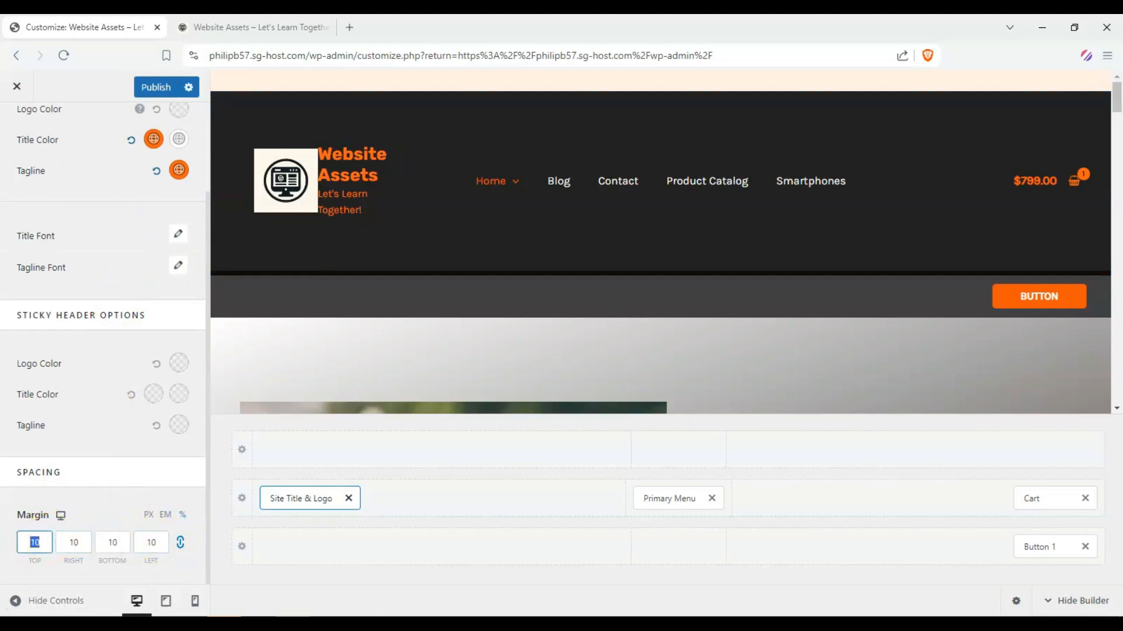
pyautogui.click(333, 190)
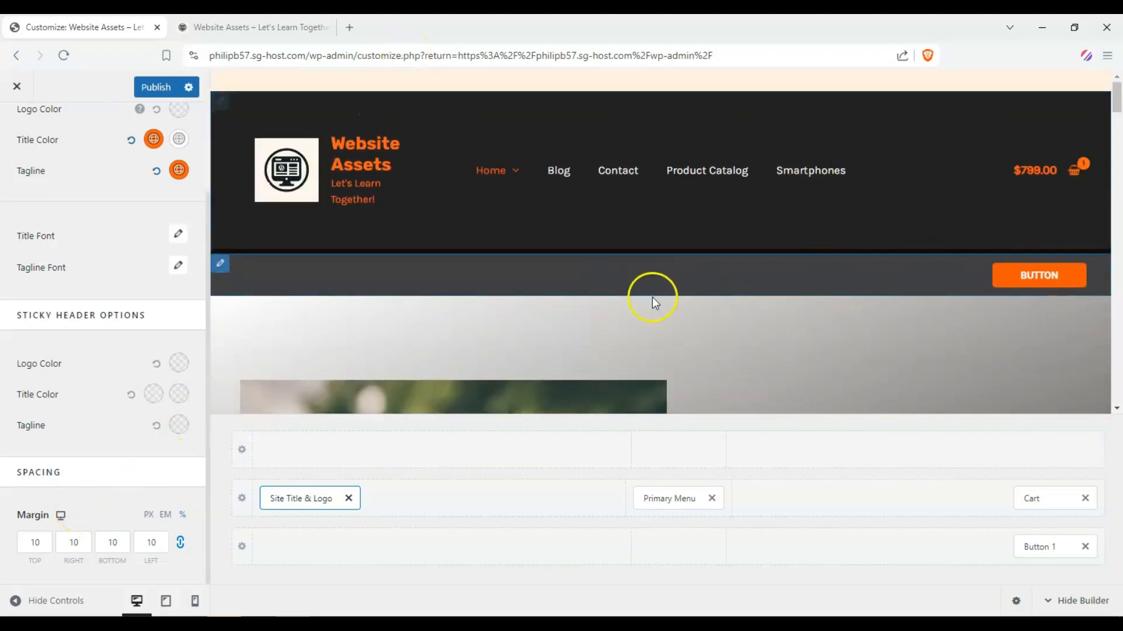
# Step: Publish the header changes and reload the live site in its browser tab to check the header
pyautogui.click(163, 92)
pyautogui.click(222, 27)
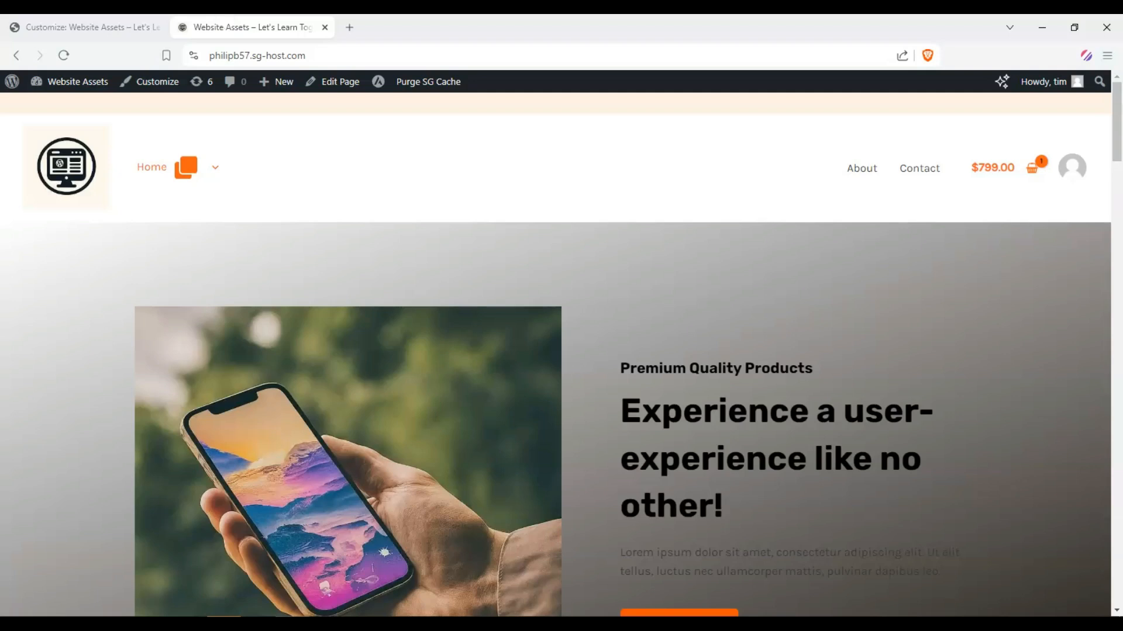
pyautogui.click(105, 28)
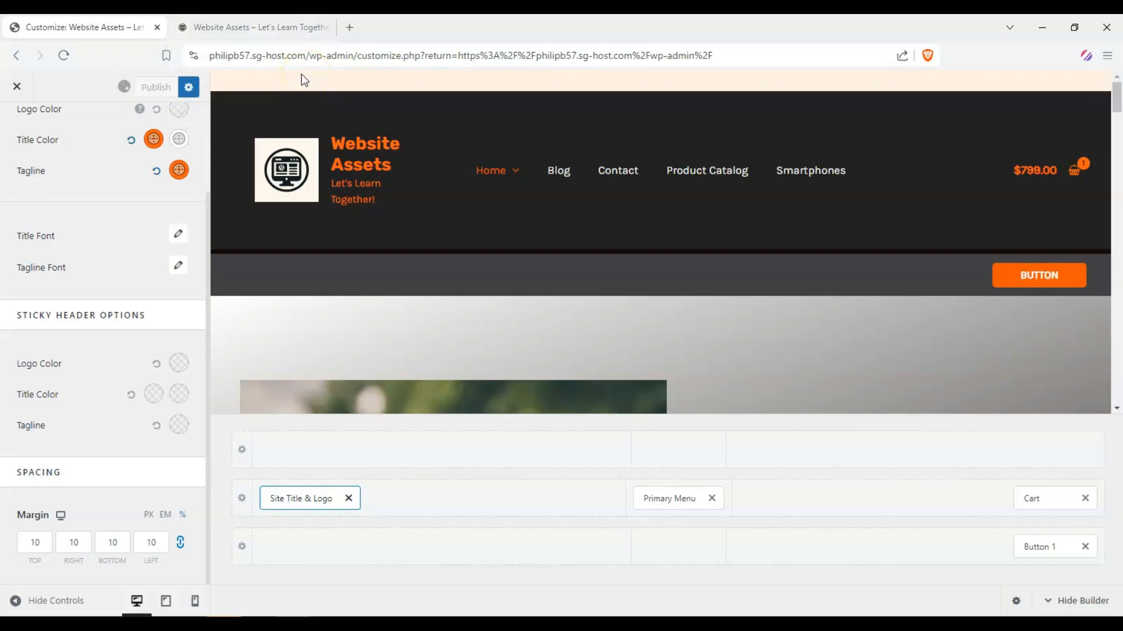
pyautogui.click(251, 26)
pyautogui.click(64, 55)
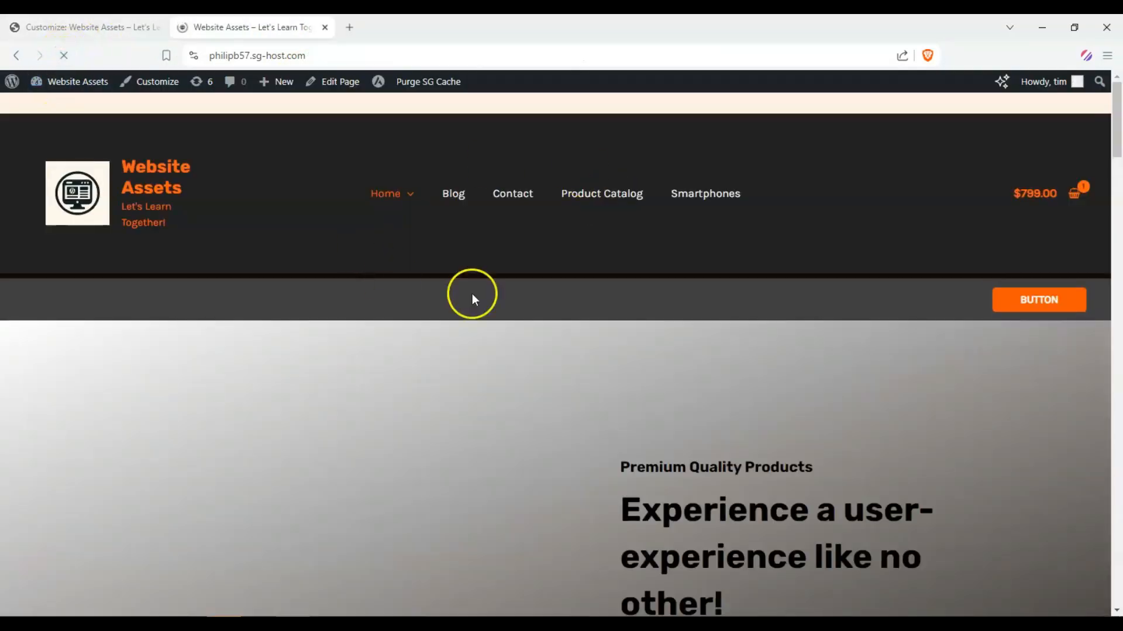
pyautogui.scroll(-4, 848, 173)
pyautogui.scroll(4, 752, 211)
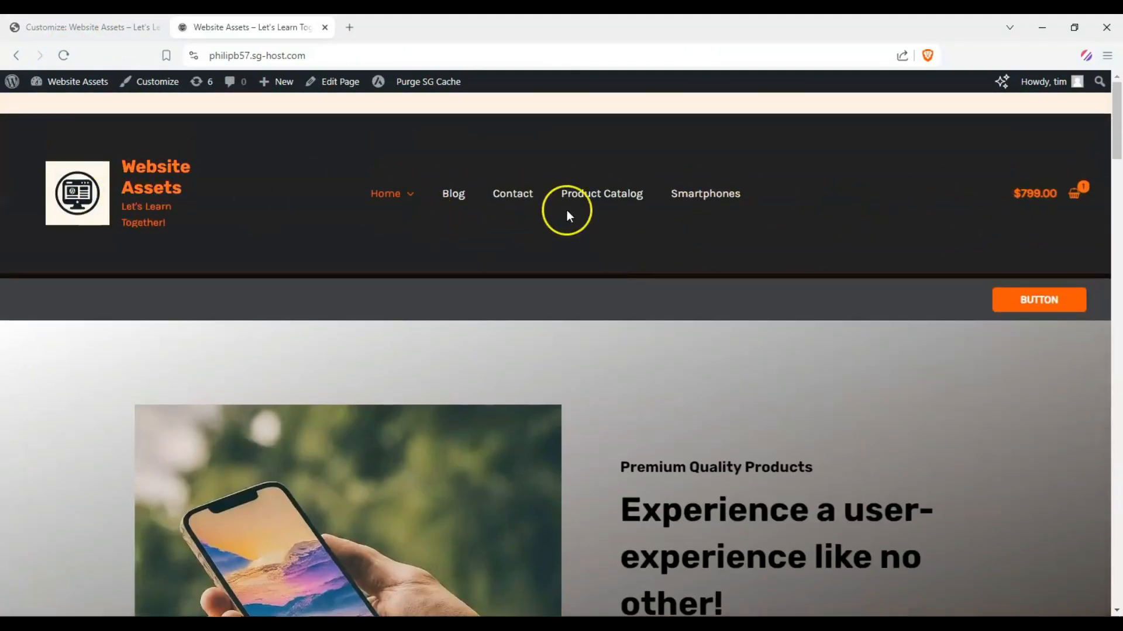
# Step: View the lower part of the live page and open the Footer Builder in the Customizer
pyautogui.moveTo(1118, 153); pyautogui.dragTo(1118, 608)
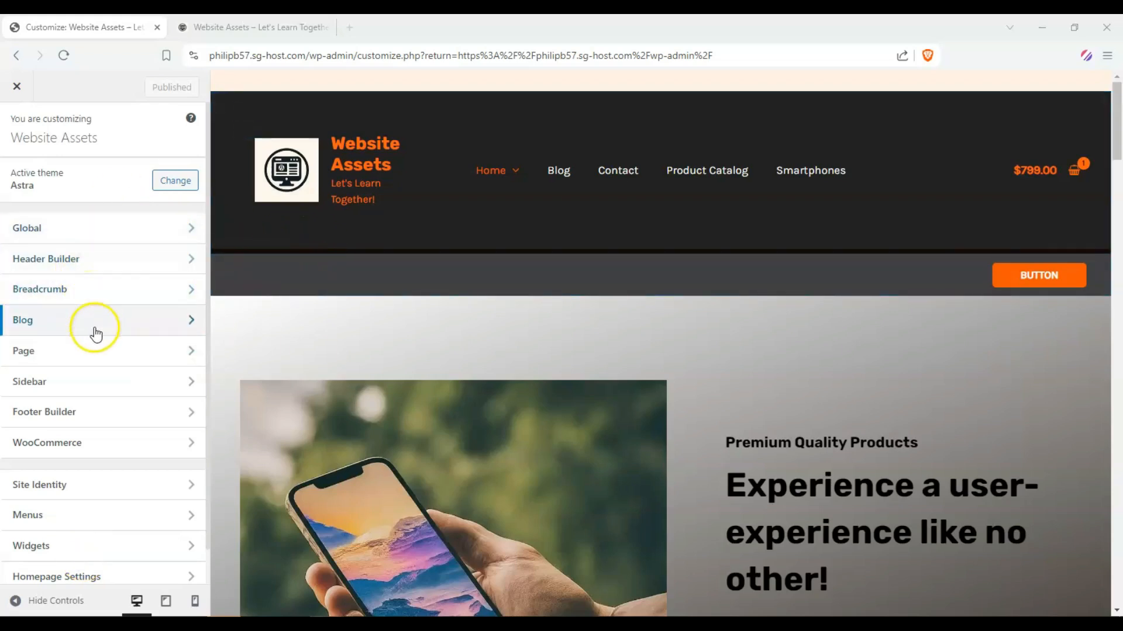
pyautogui.click(88, 412)
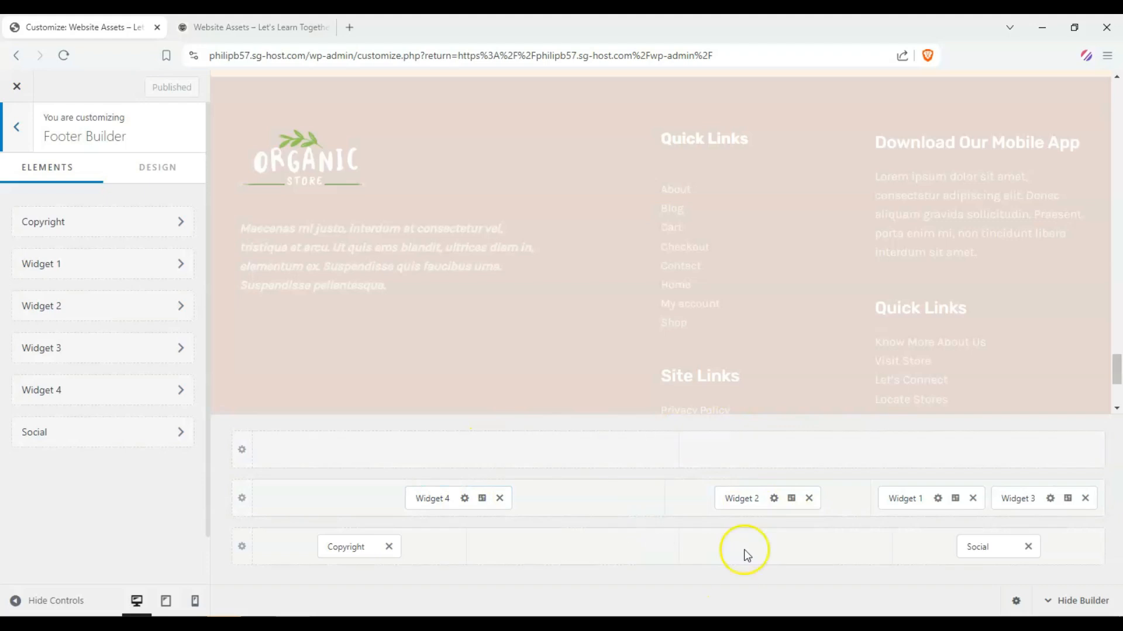
# Step: Open the footer's Language Switcher settings and look over its General and Design options
pyautogui.scroll(2, 391, 308)
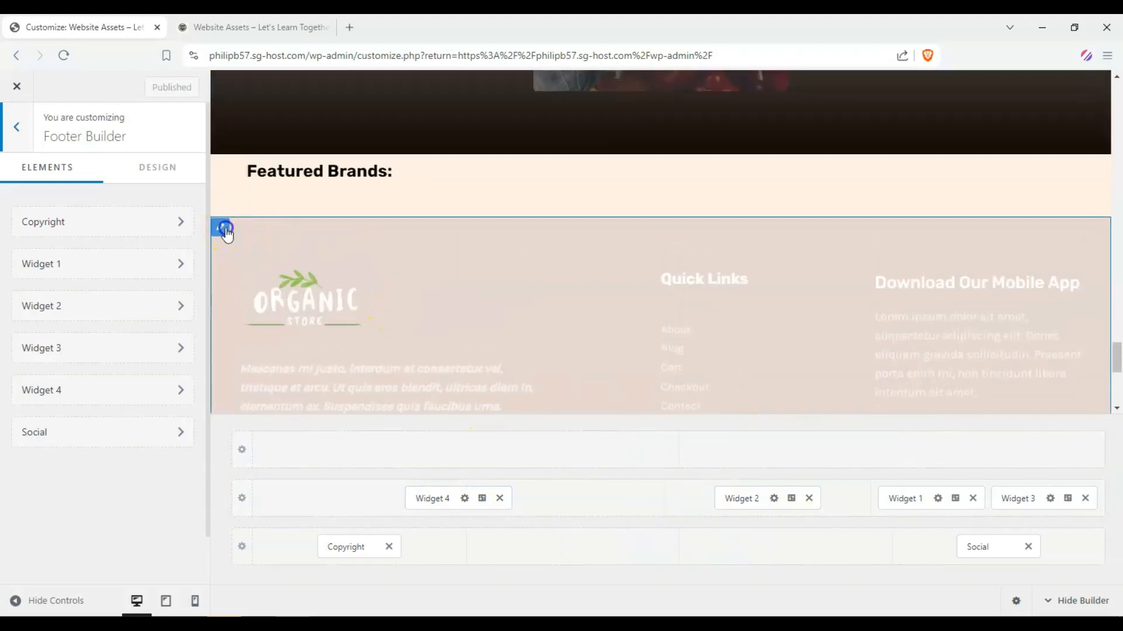
pyautogui.click(147, 170)
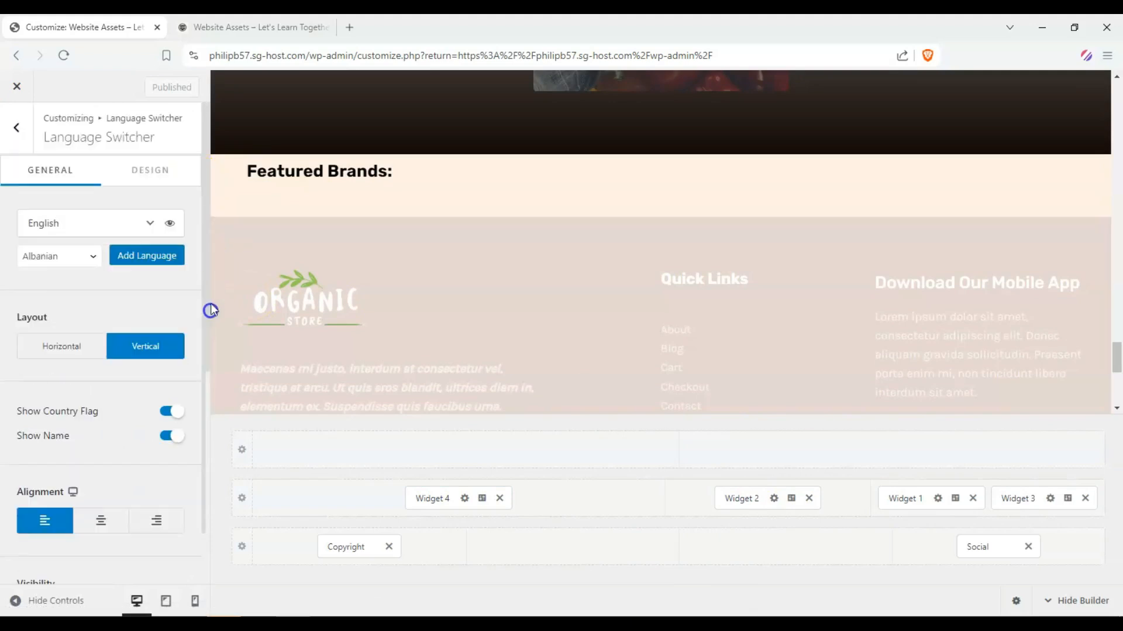
pyautogui.scroll(-7, 203, 327)
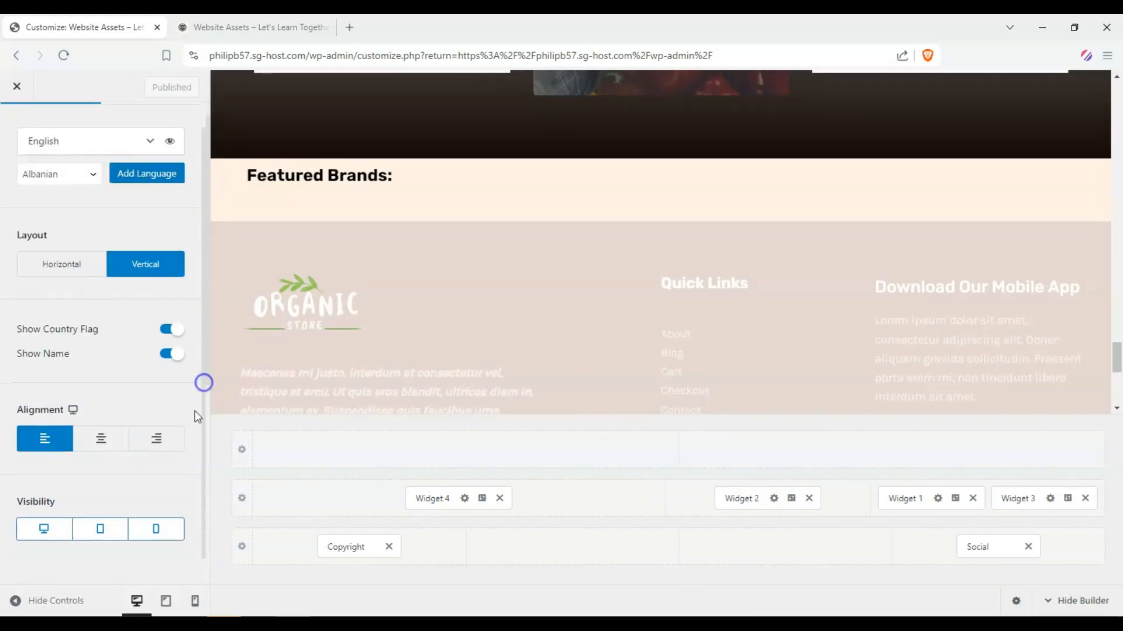
pyautogui.scroll(7, 174, 423)
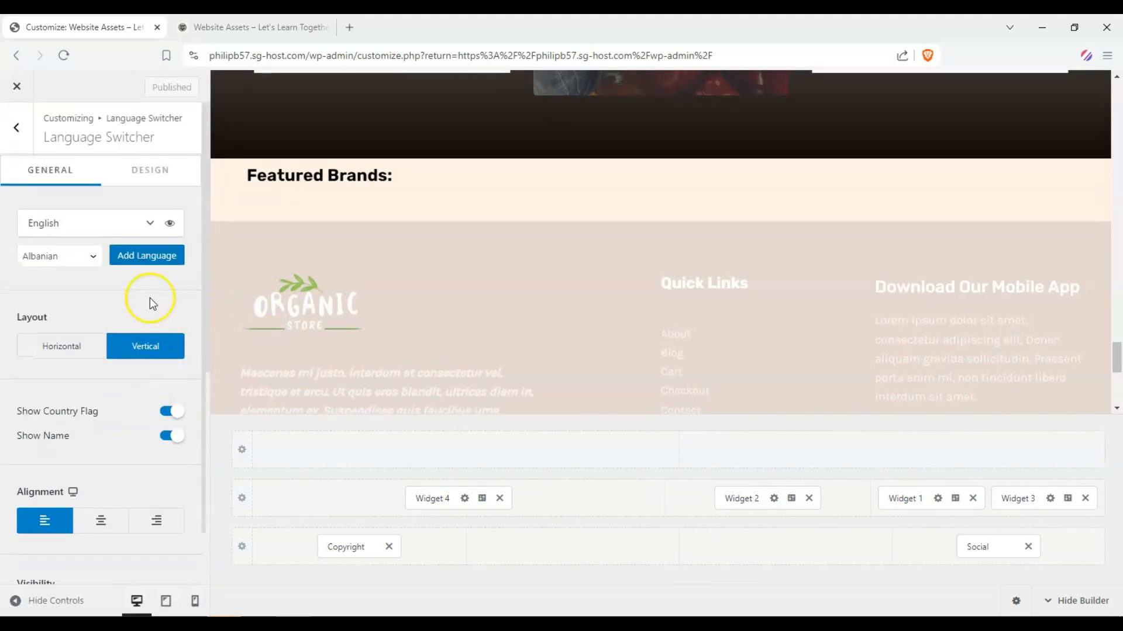
pyautogui.click(173, 175)
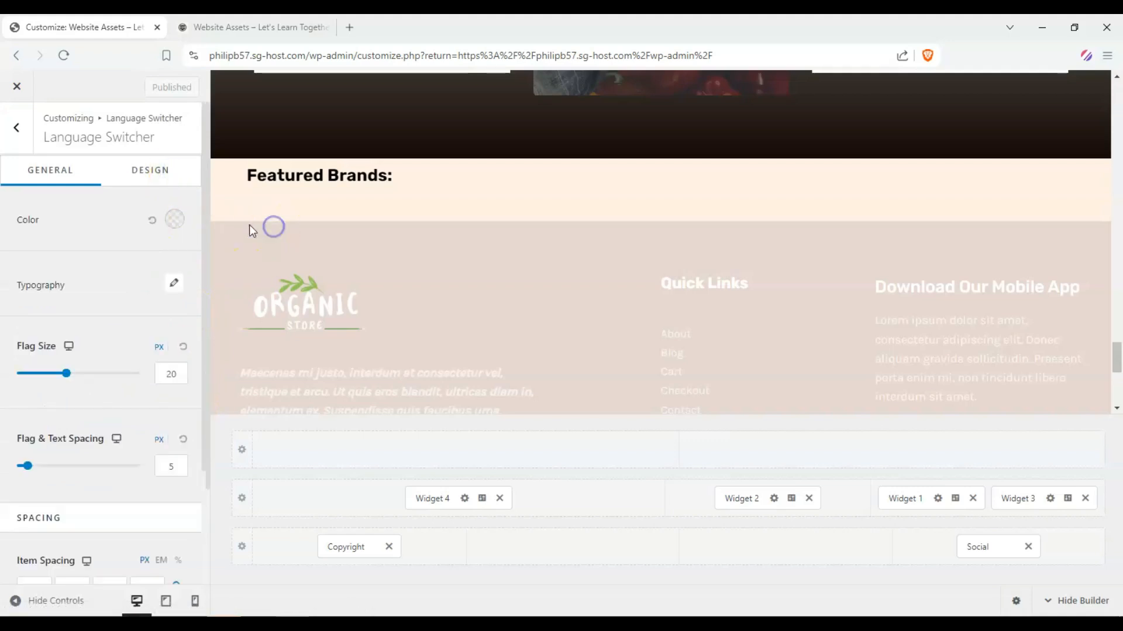
# Step: Open the Primary Footer row's settings and review its column and layout options
pyautogui.click(220, 233)
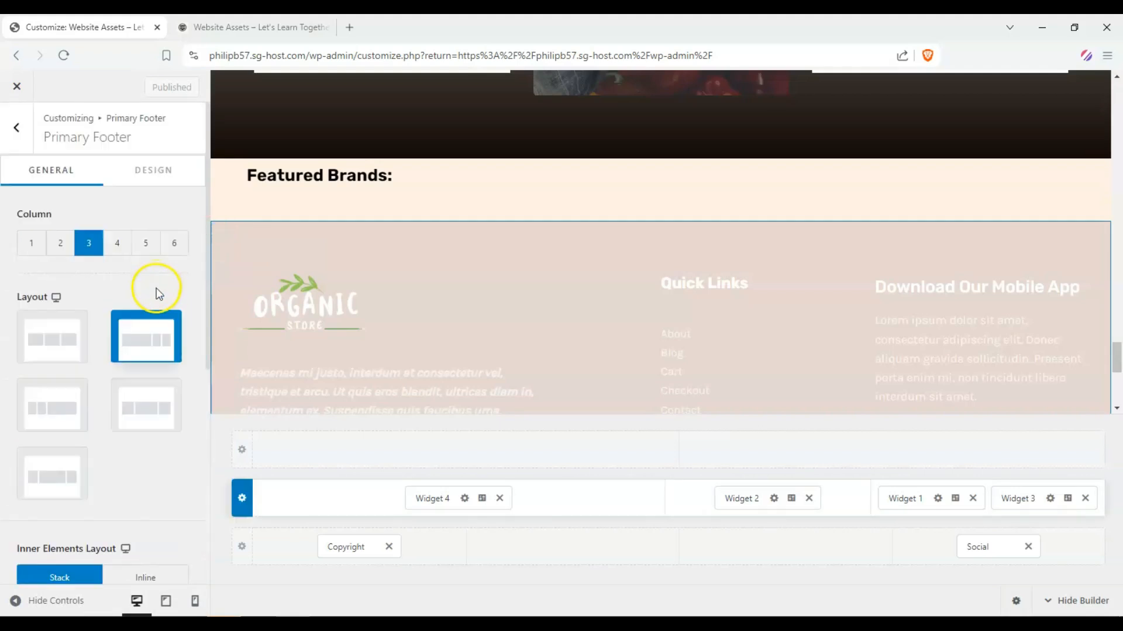
pyautogui.scroll(-5, 155, 392)
pyautogui.scroll(5, 136, 297)
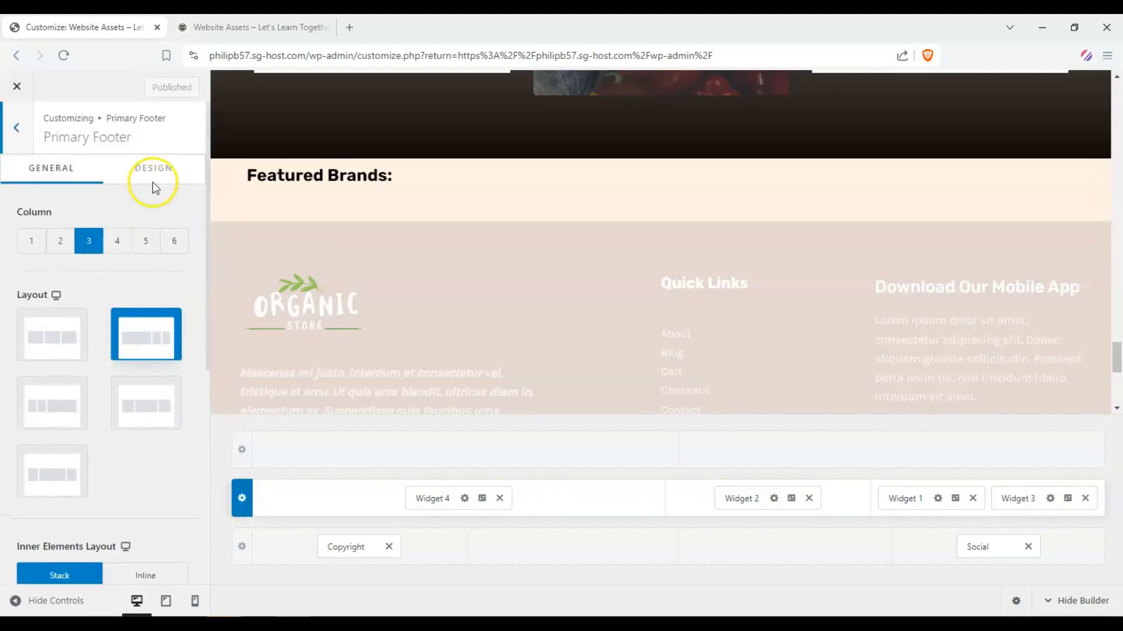
# Step: Set the Primary Footer's background to the dark gray palette color and check the footer in the preview
pyautogui.click(153, 187)
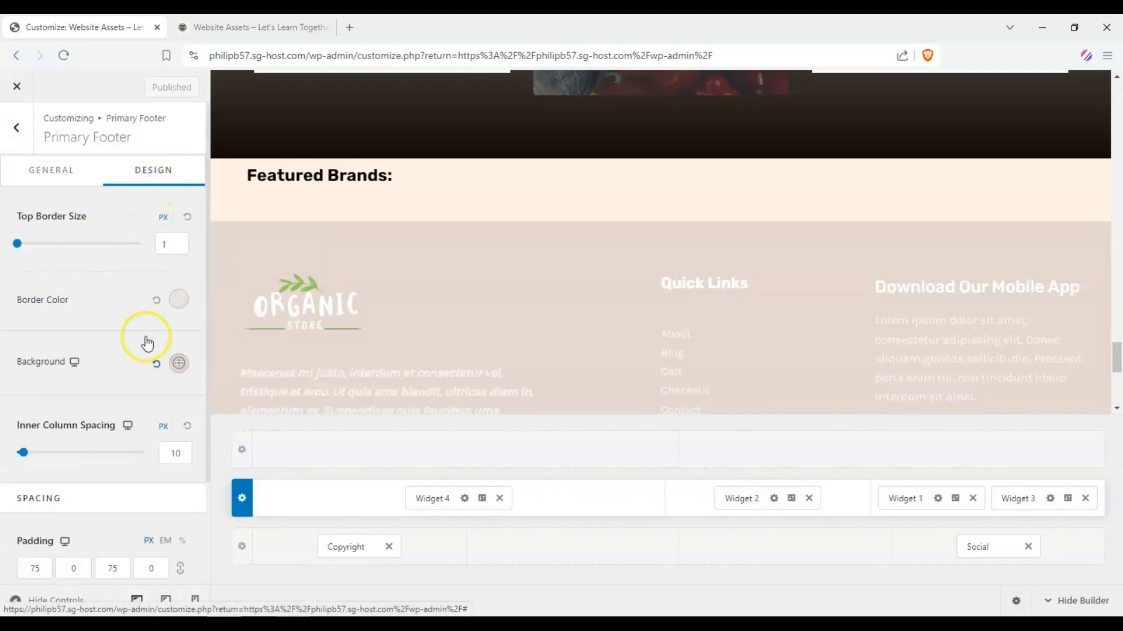
pyautogui.click(185, 367)
pyautogui.click(164, 465)
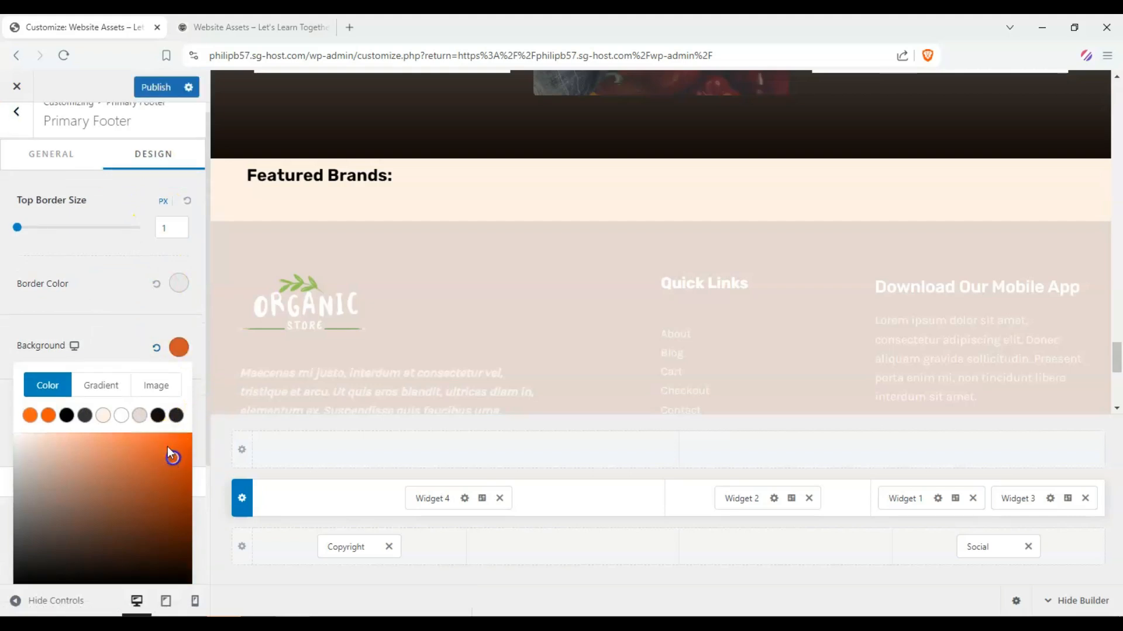
pyautogui.click(85, 416)
pyautogui.click(41, 302)
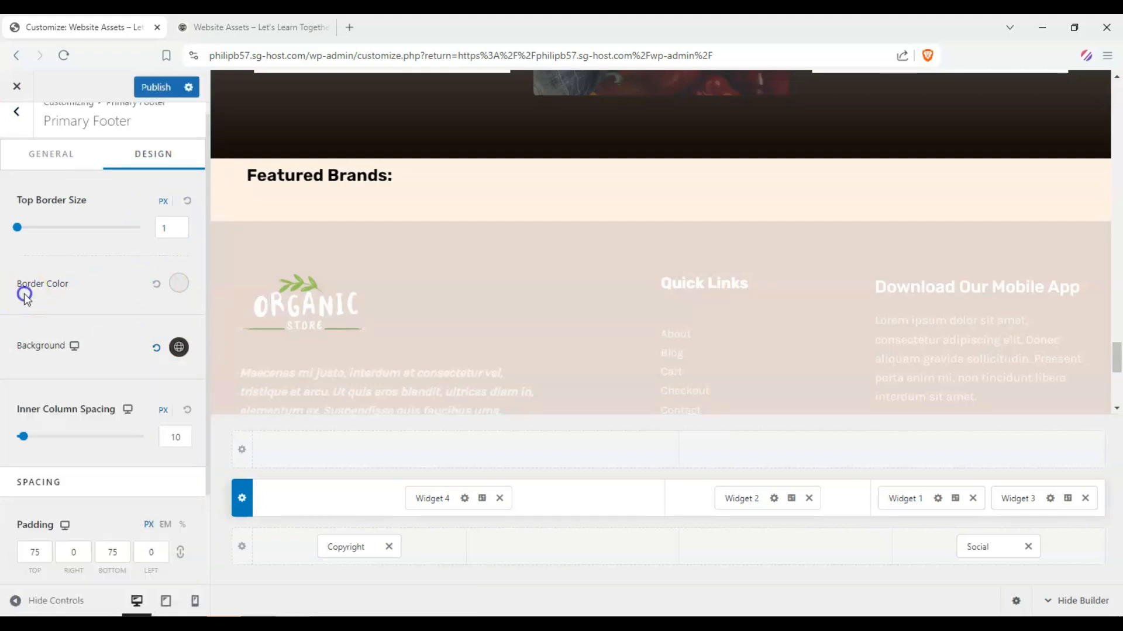
pyautogui.moveTo(1121, 358); pyautogui.dragTo(1093, 433)
pyautogui.click(385, 168)
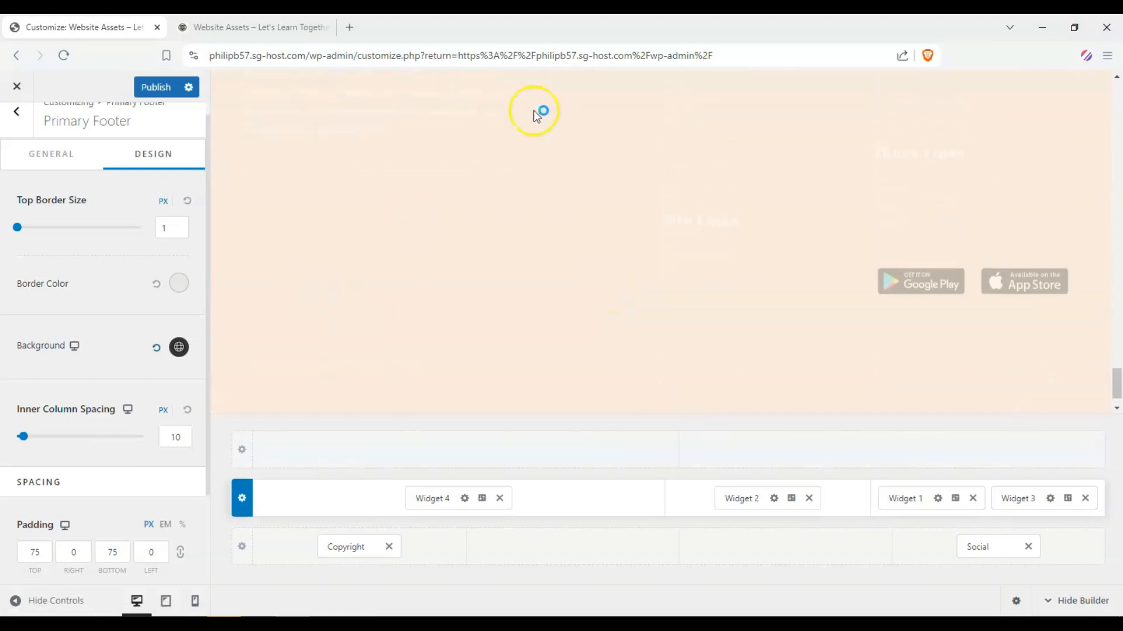
pyautogui.scroll(1, 474, 259)
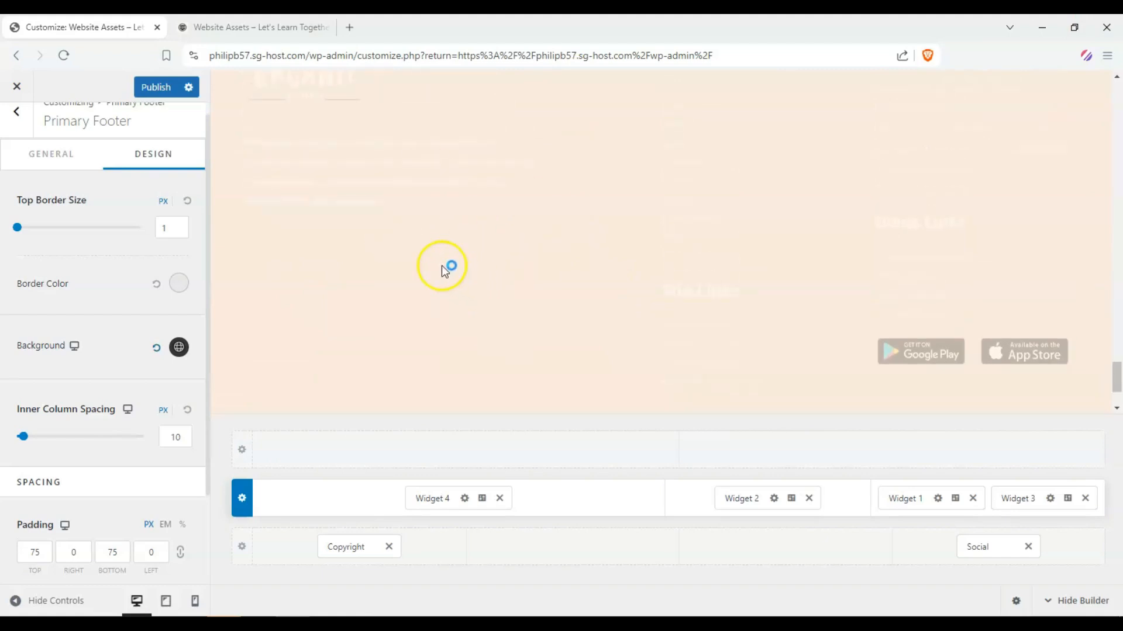
pyautogui.scroll(2, 527, 268)
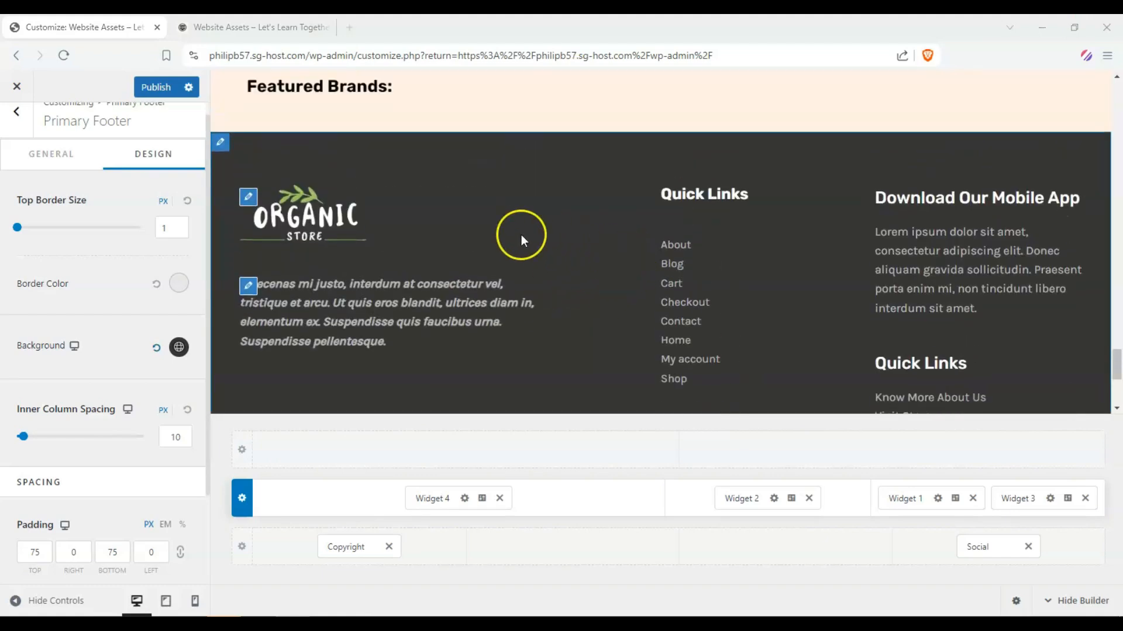
pyautogui.scroll(-2, 521, 234)
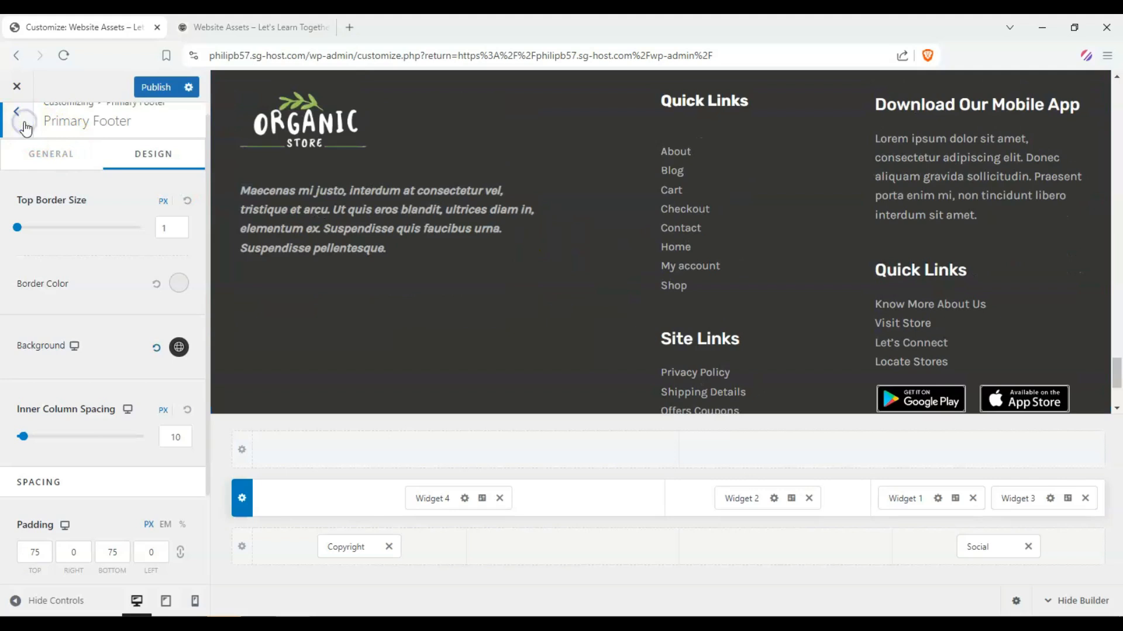
# Step: Return to the Footer Builder and open the Above Footer row's settings to examine its column and layout options
pyautogui.click(17, 113)
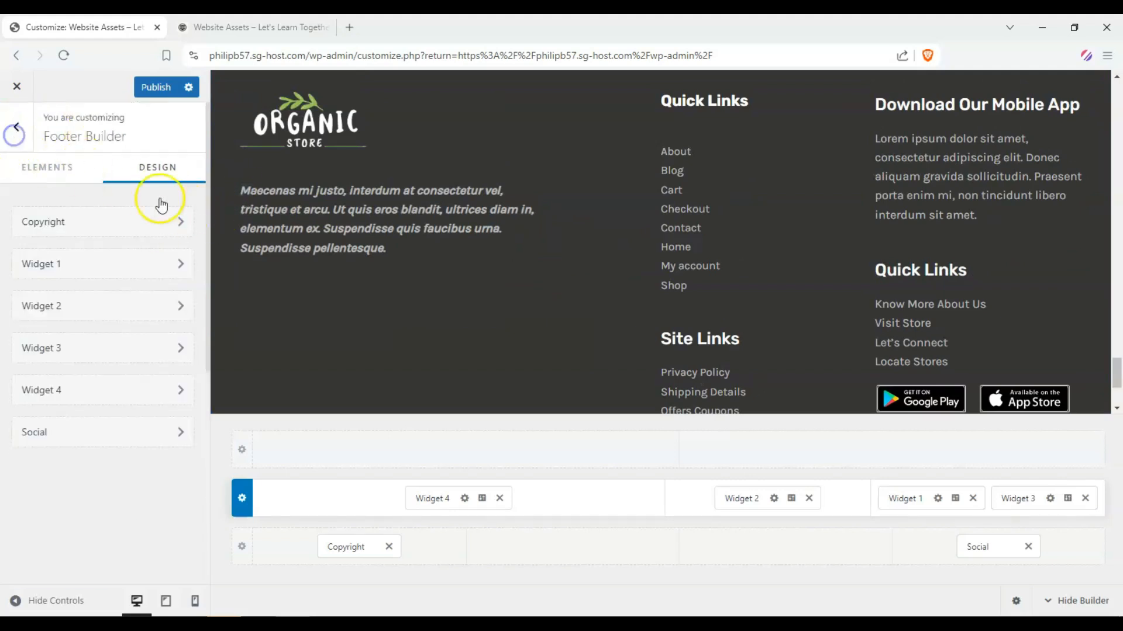
pyautogui.click(34, 144)
pyautogui.click(73, 175)
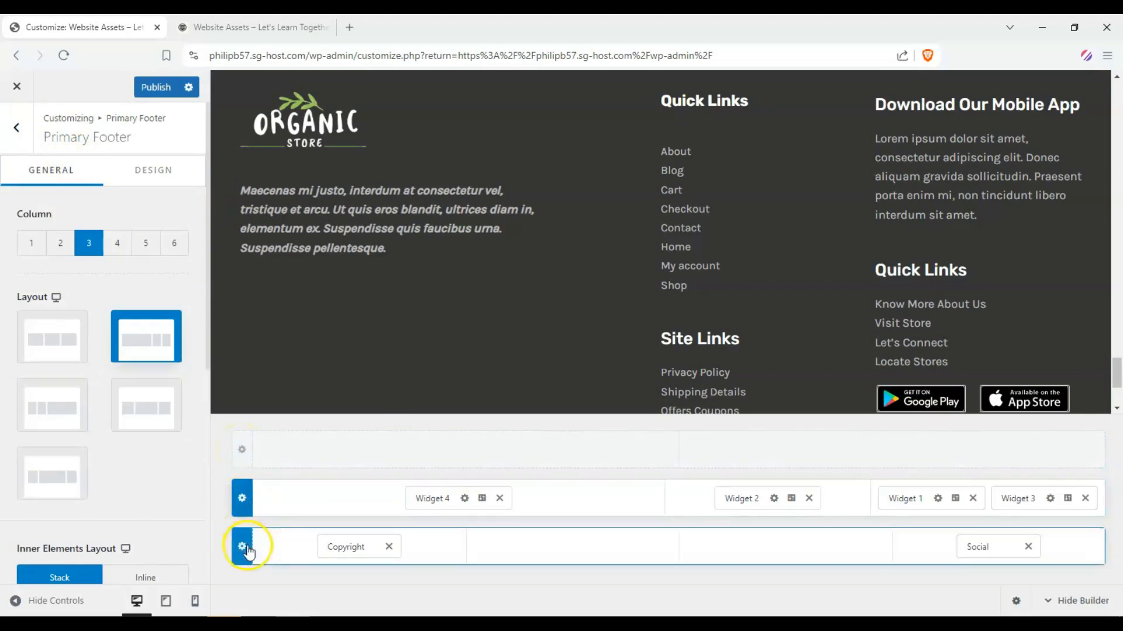
pyautogui.click(248, 464)
pyautogui.click(250, 446)
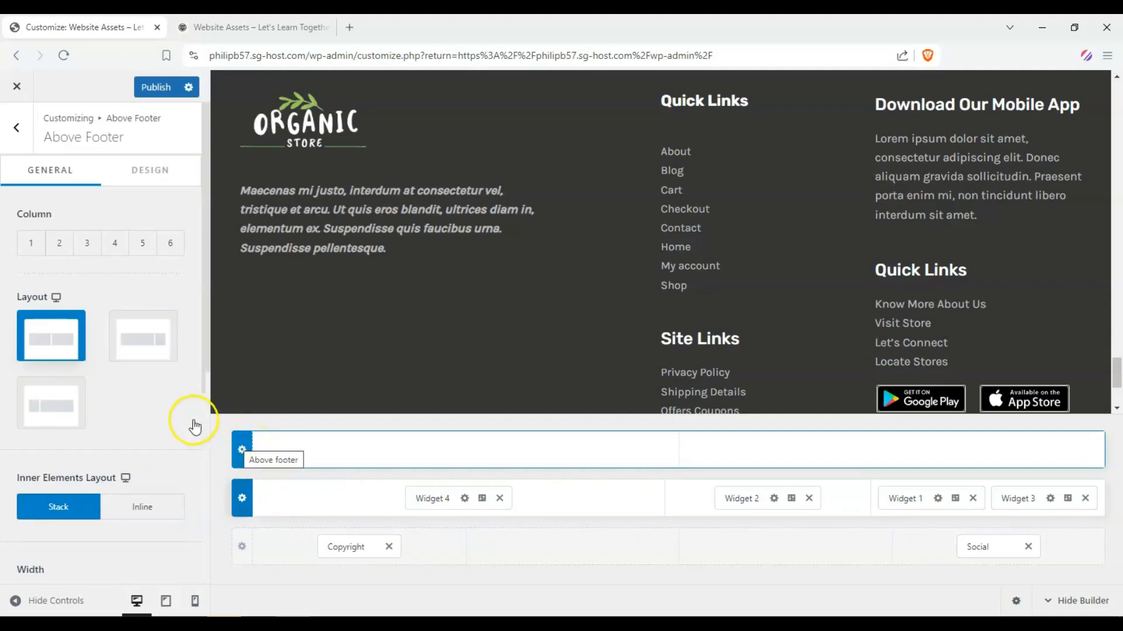
pyautogui.click(121, 348)
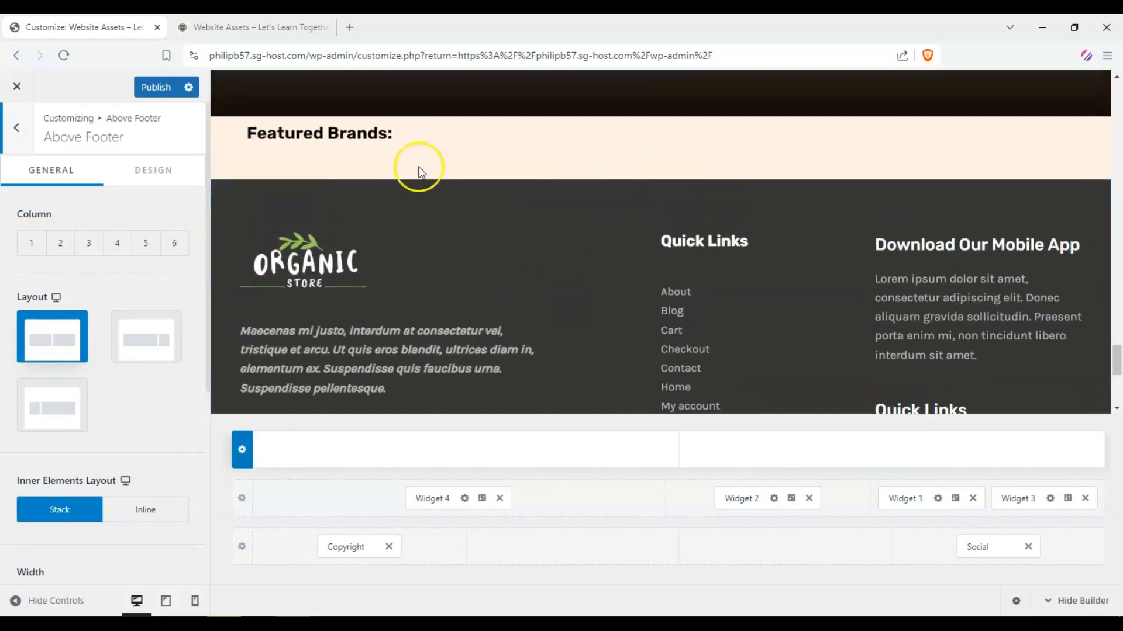
pyautogui.scroll(-2, 699, 283)
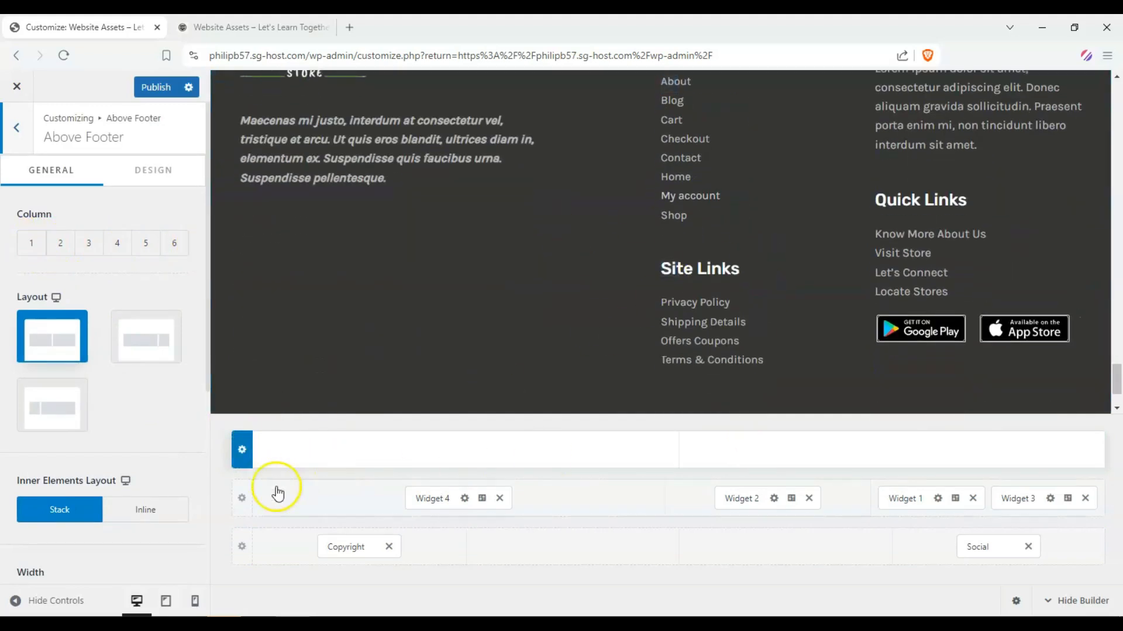
# Step: Open the Primary Footer row's settings and apply the equal-width three-column layout
pyautogui.click(395, 508)
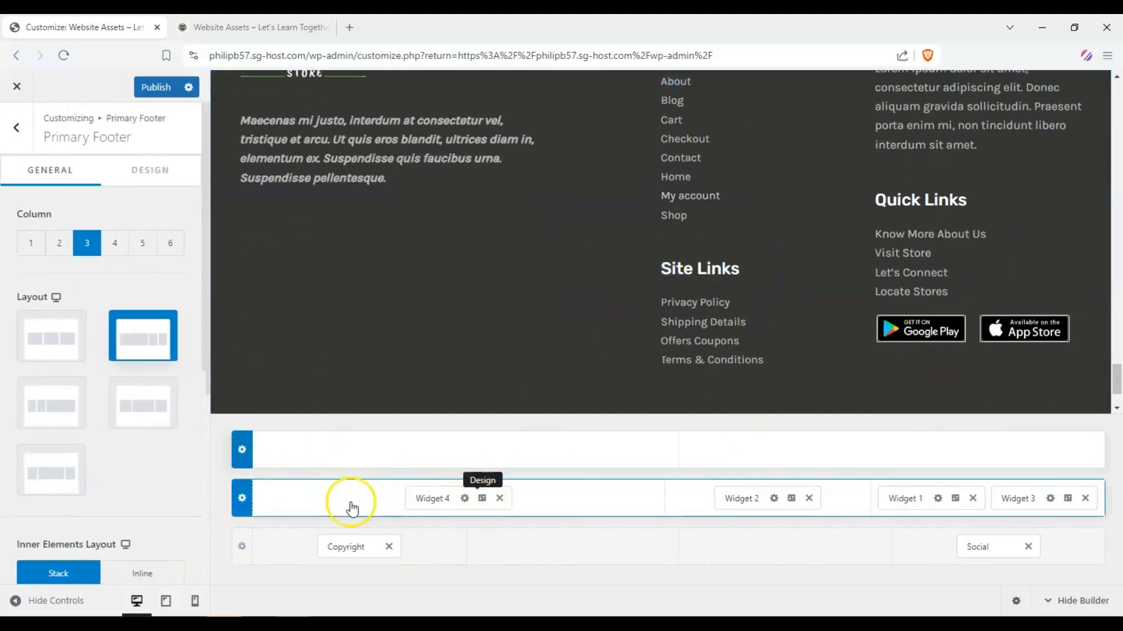
pyautogui.scroll(3, 616, 328)
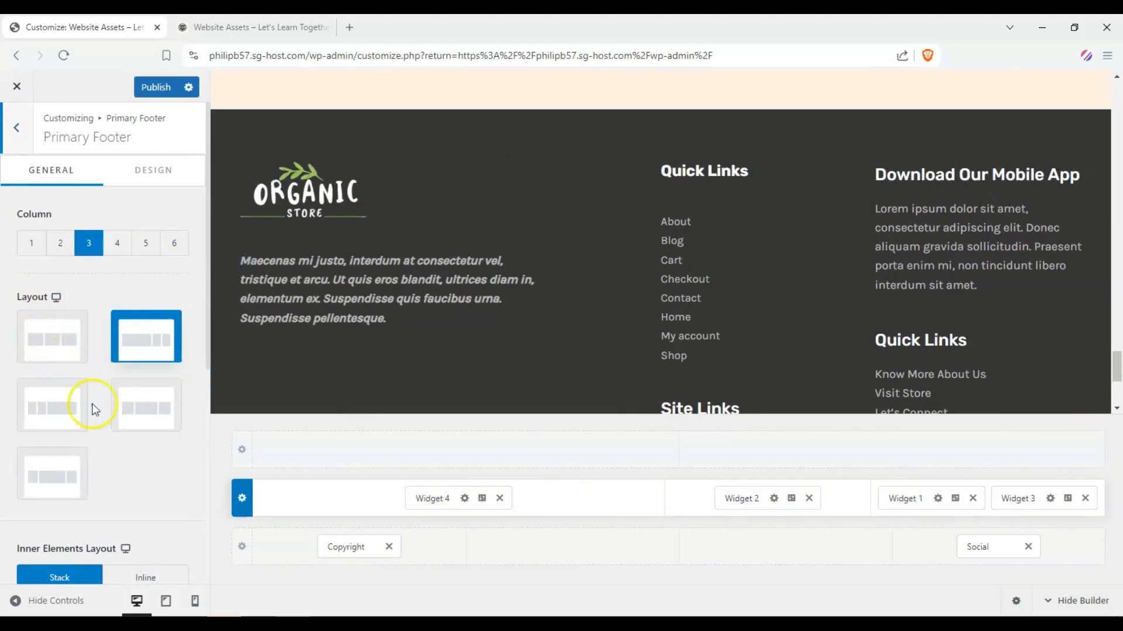
pyautogui.scroll(-1, 120, 412)
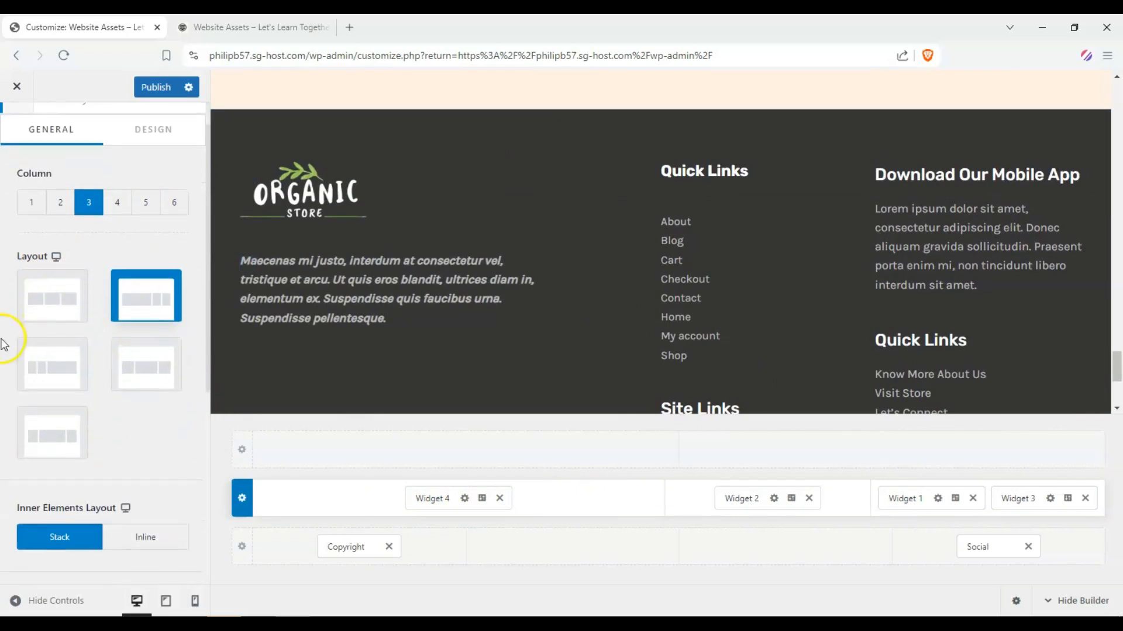
pyautogui.click(56, 299)
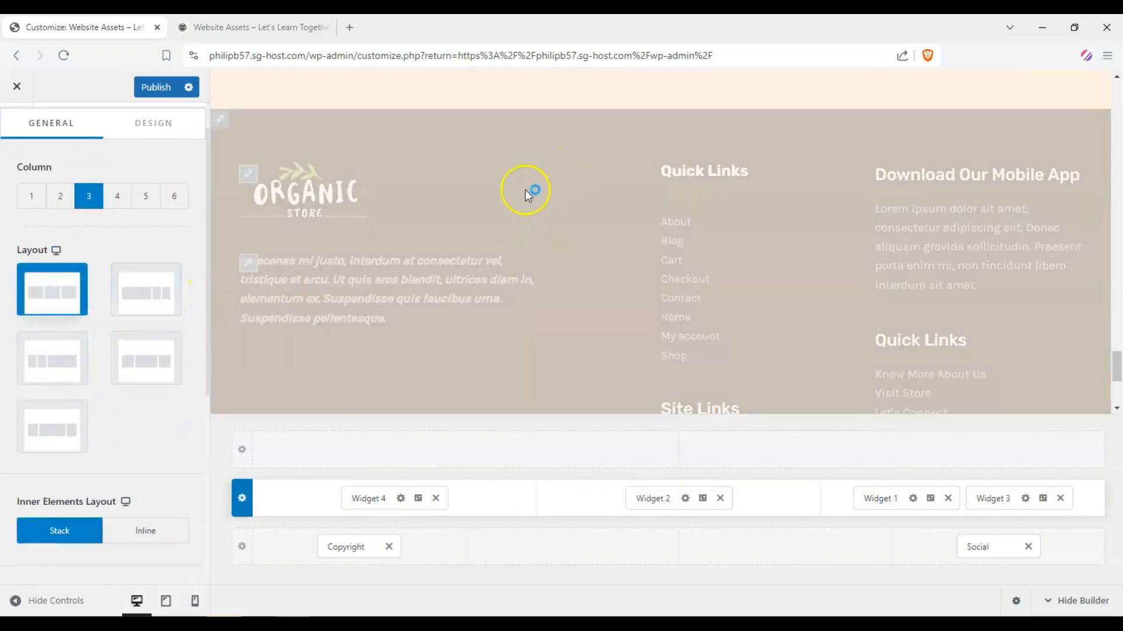
pyautogui.scroll(-1, 644, 191)
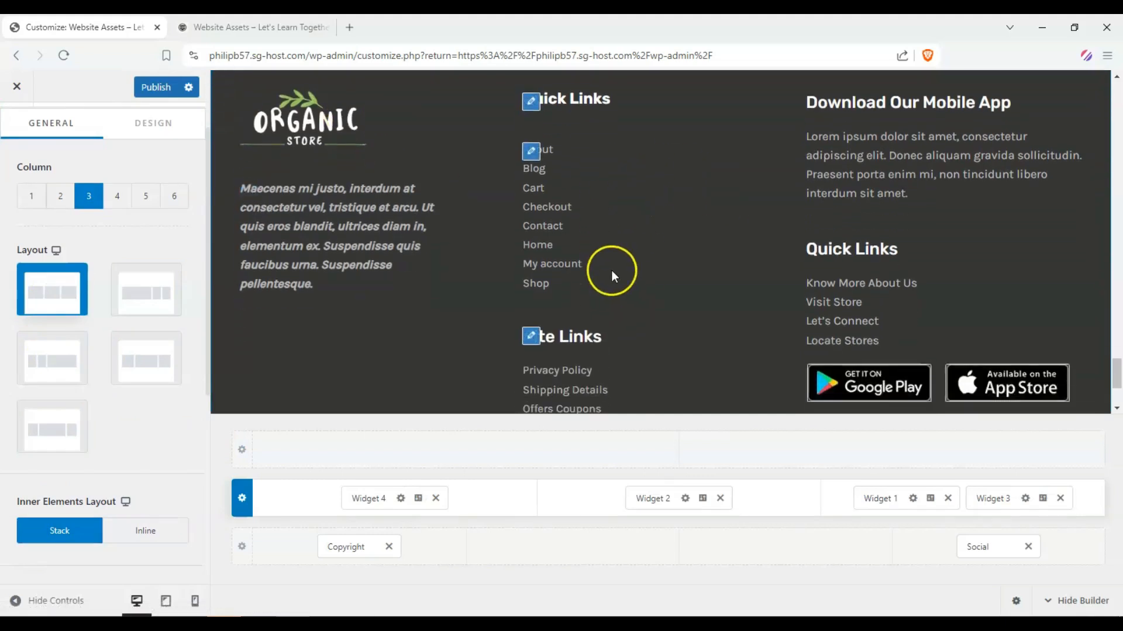
pyautogui.scroll(-1, 752, 247)
pyautogui.scroll(1, 865, 222)
# Step: Try the other three-column layouts for the Primary Footer and settle on two narrow columns followed by a wide one
pyautogui.click(67, 355)
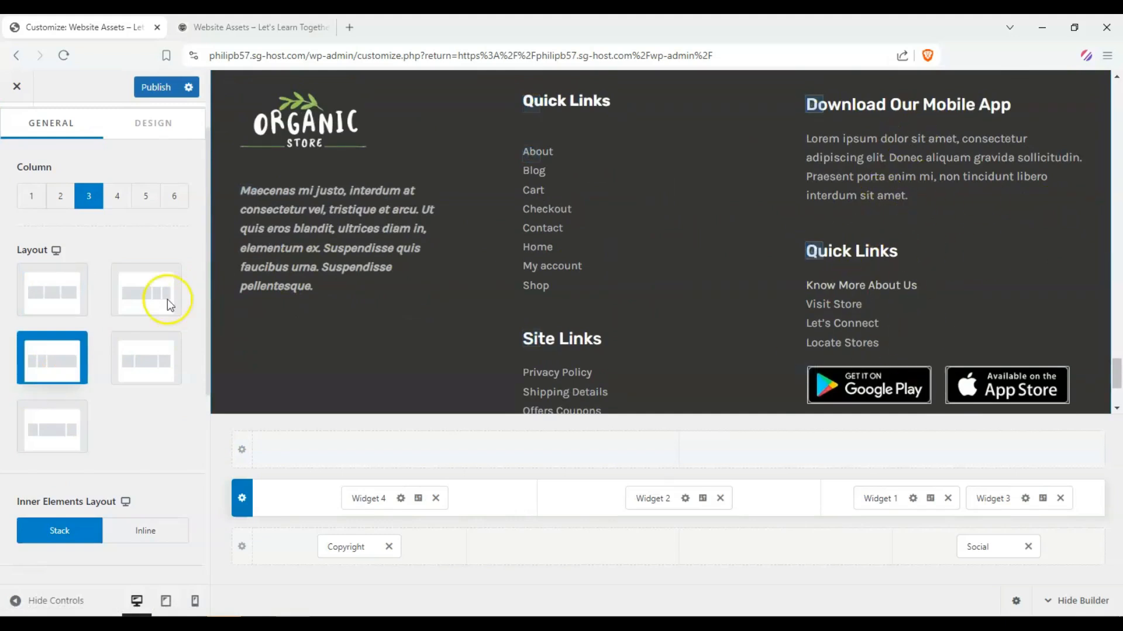
pyautogui.click(52, 353)
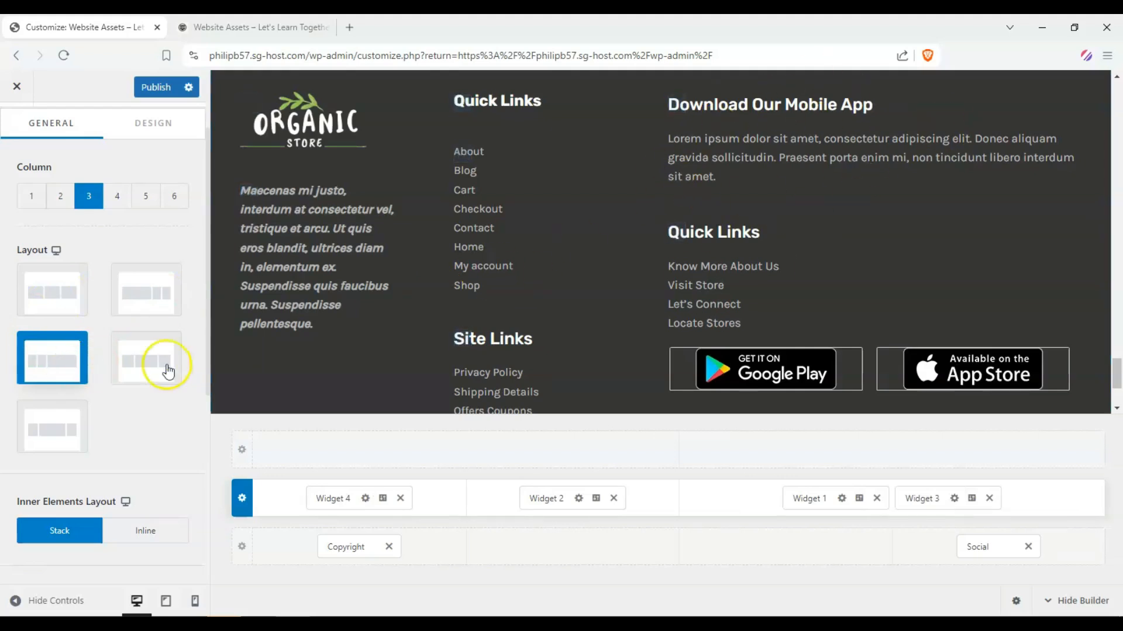
pyautogui.click(146, 358)
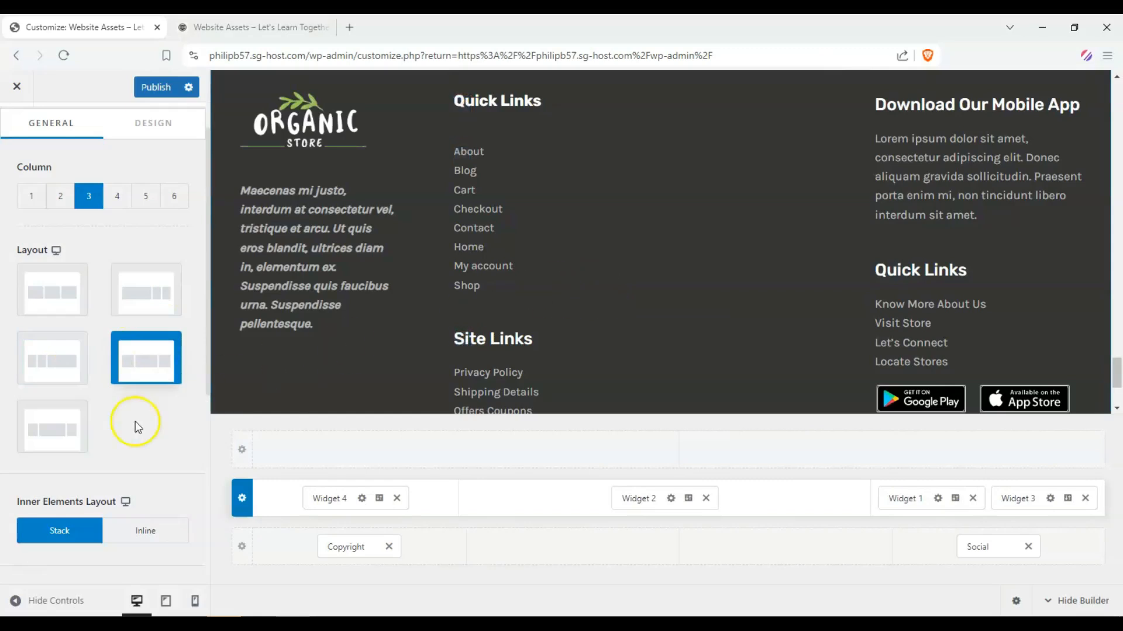
pyautogui.click(62, 432)
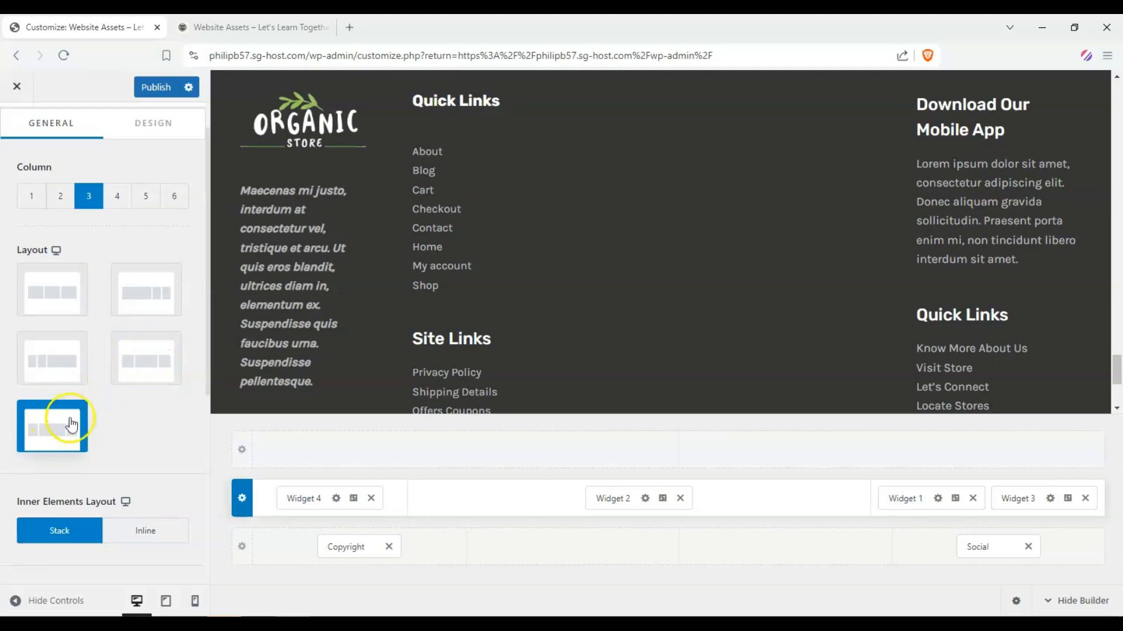
pyautogui.click(71, 372)
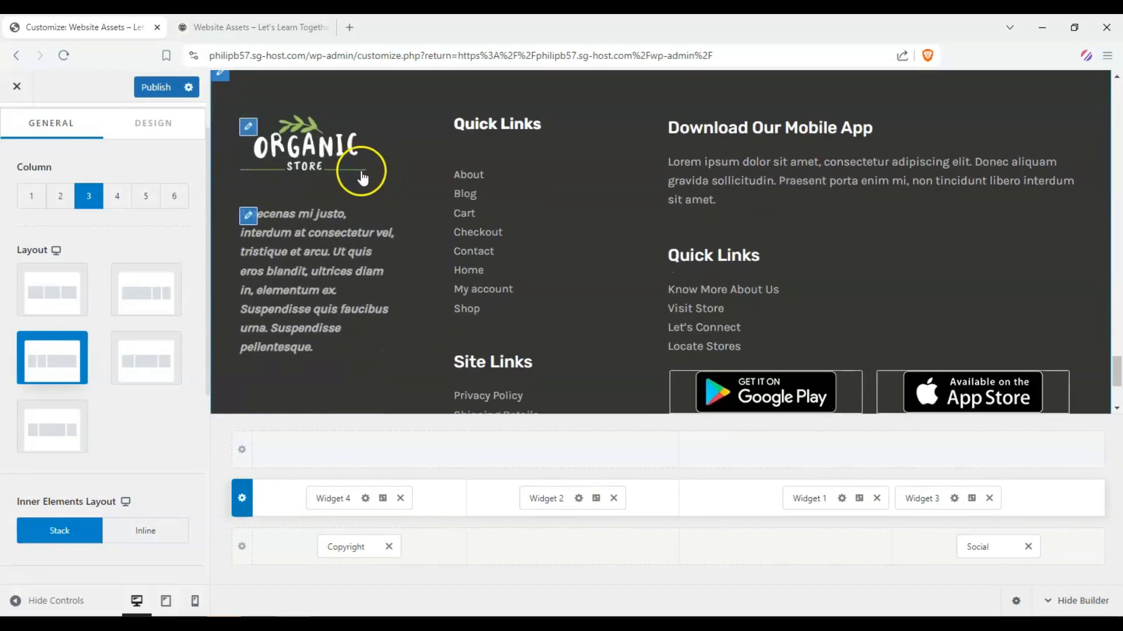
# Step: Set the Primary Footer's Inner Elements Layout to Inline
pyautogui.scroll(-4, 51, 266)
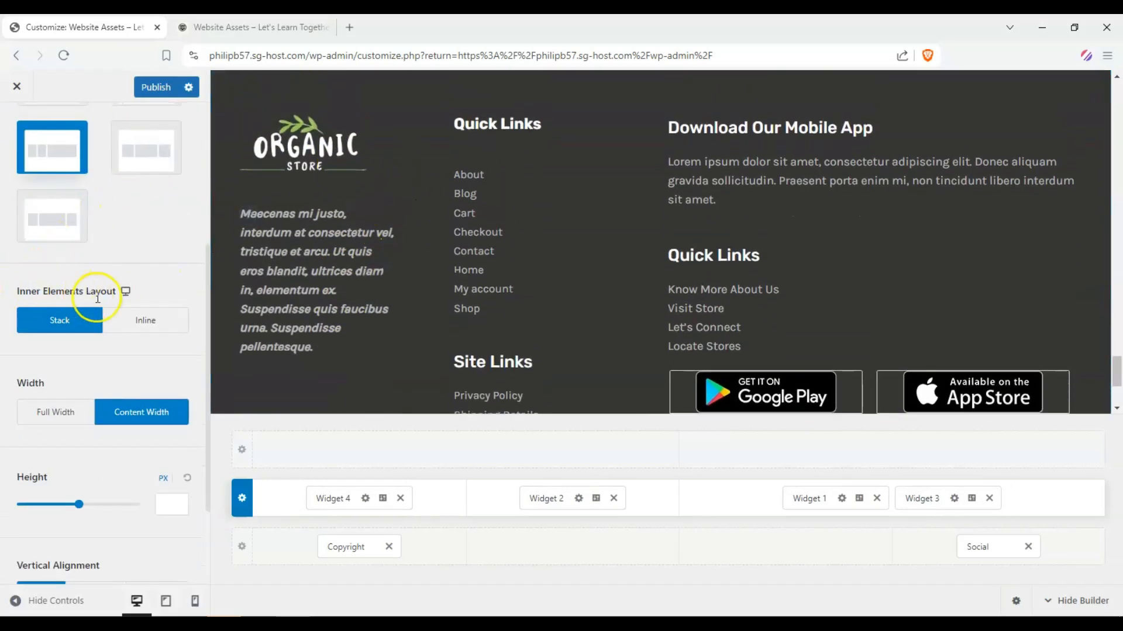
pyautogui.click(162, 319)
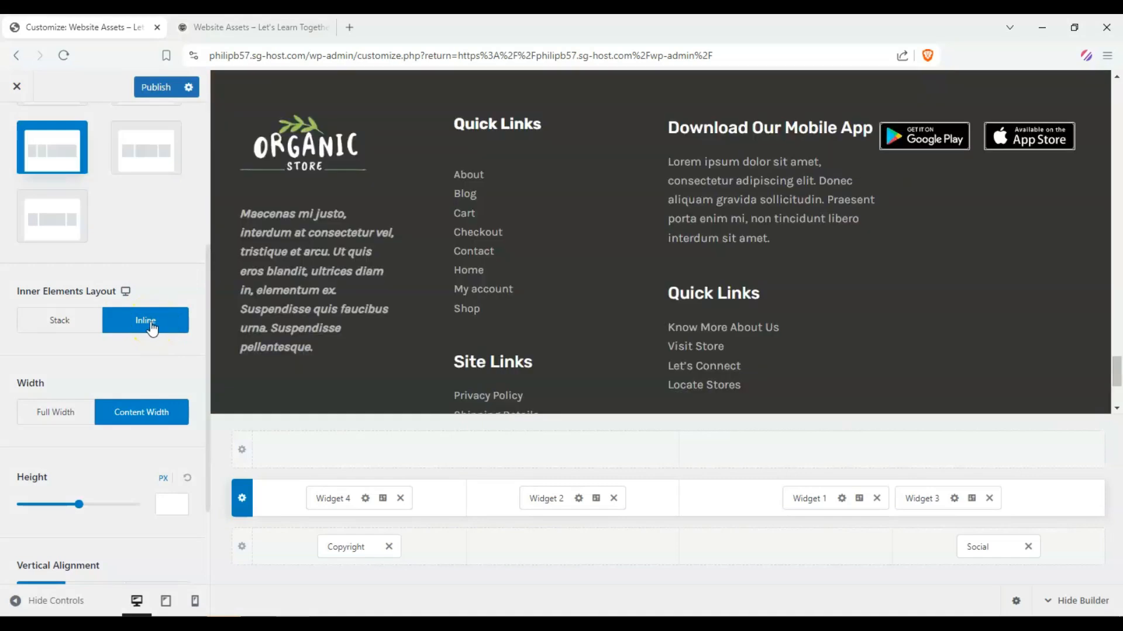
pyautogui.scroll(-3, 152, 330)
pyautogui.scroll(-2, 563, 297)
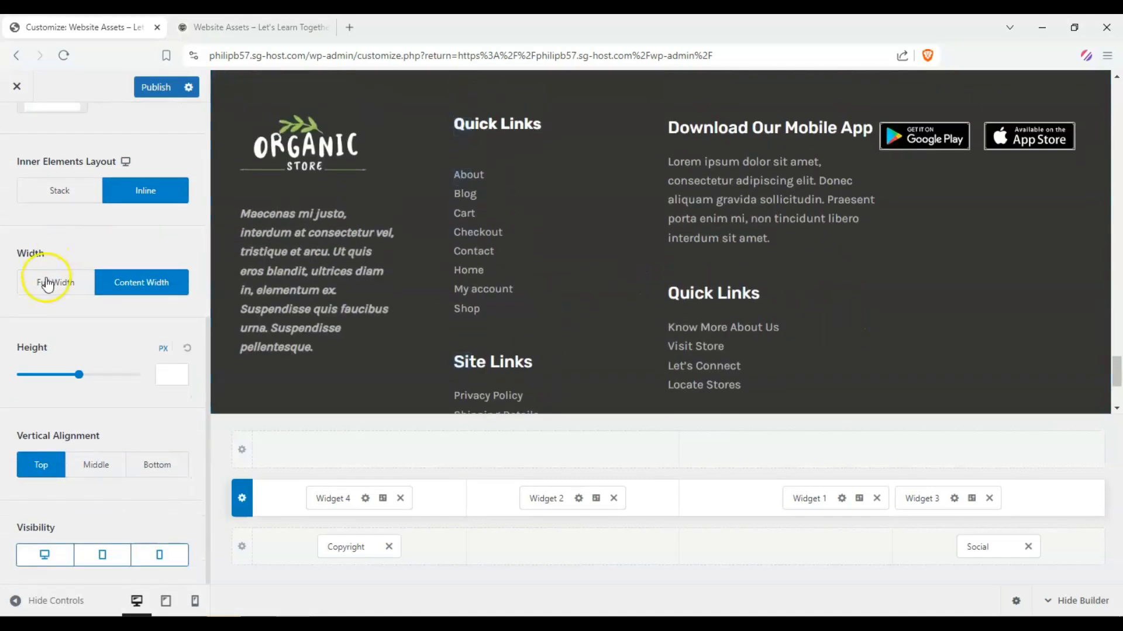
# Step: Compare Full Width with Content Width for the Primary Footer, ending on Content Width, and set Inner Elements Layout to Stack
pyautogui.click(48, 282)
pyautogui.click(149, 283)
pyautogui.click(52, 283)
pyautogui.click(173, 282)
pyautogui.click(48, 281)
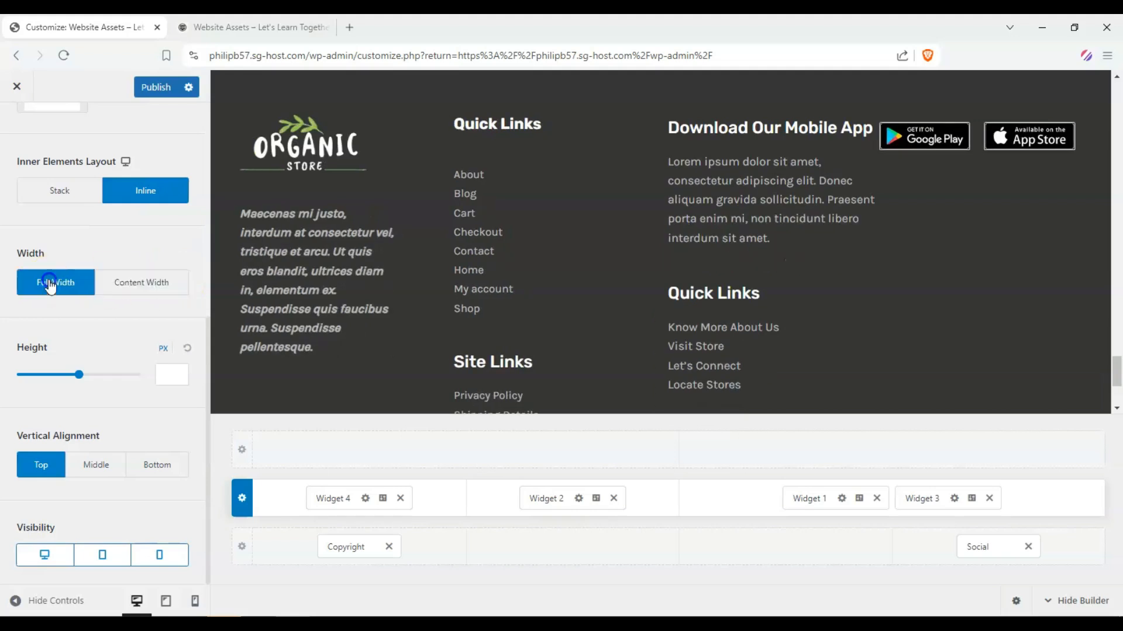
pyautogui.click(151, 281)
pyautogui.click(61, 283)
pyautogui.click(159, 281)
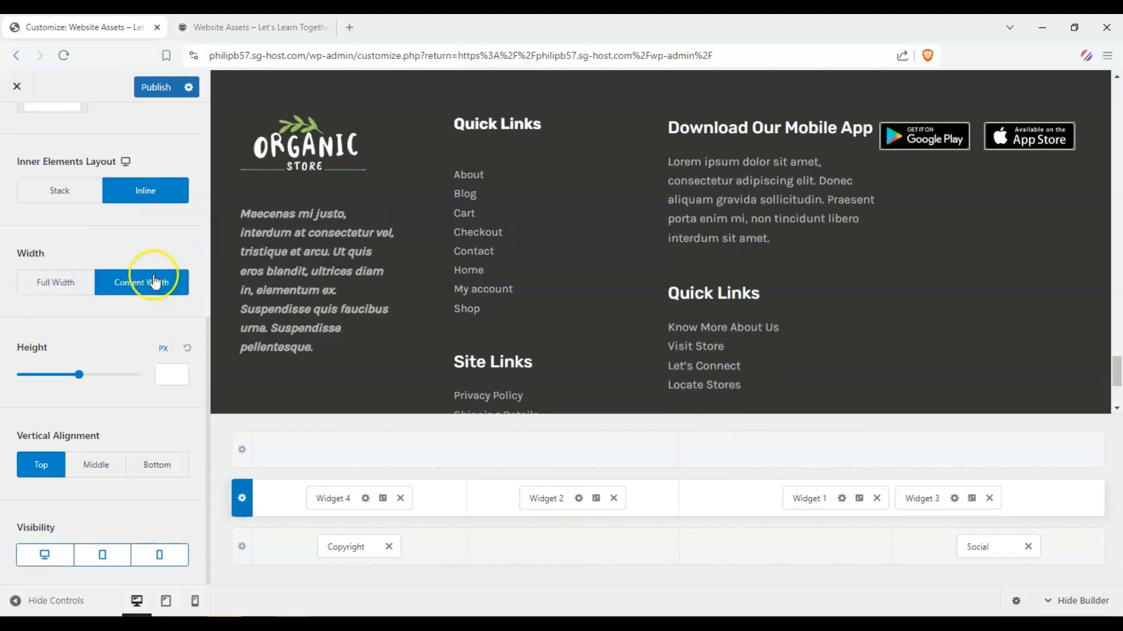
pyautogui.click(63, 188)
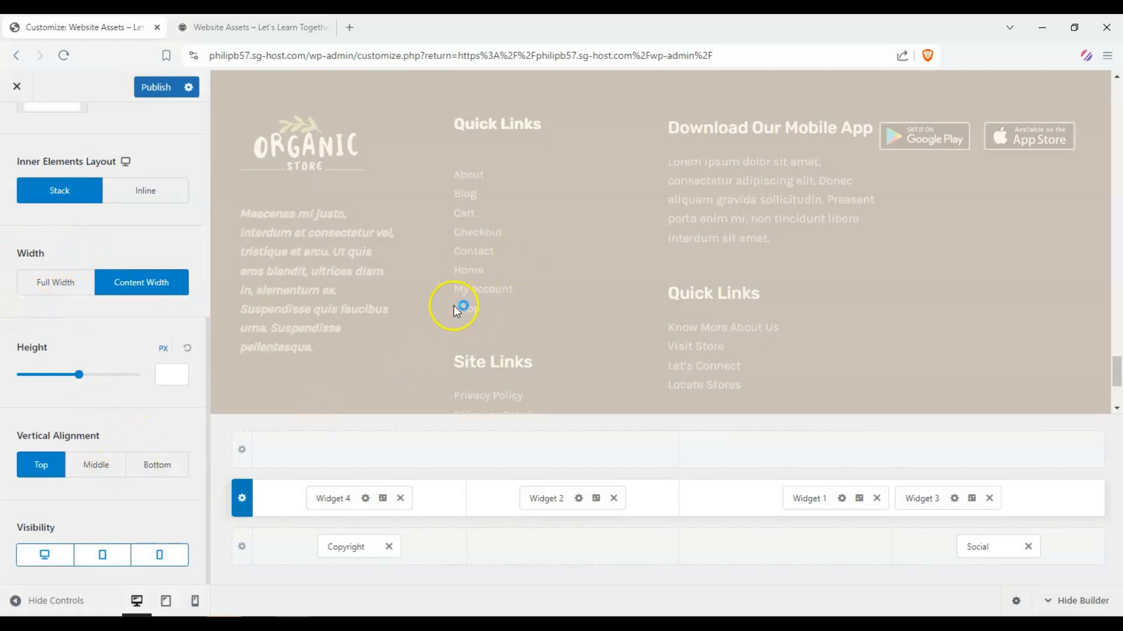
# Step: Set the Primary Footer's Vertical Alignment to Middle and review the columns in the preview
pyautogui.scroll(-3, 296, 320)
pyautogui.scroll(4, 313, 308)
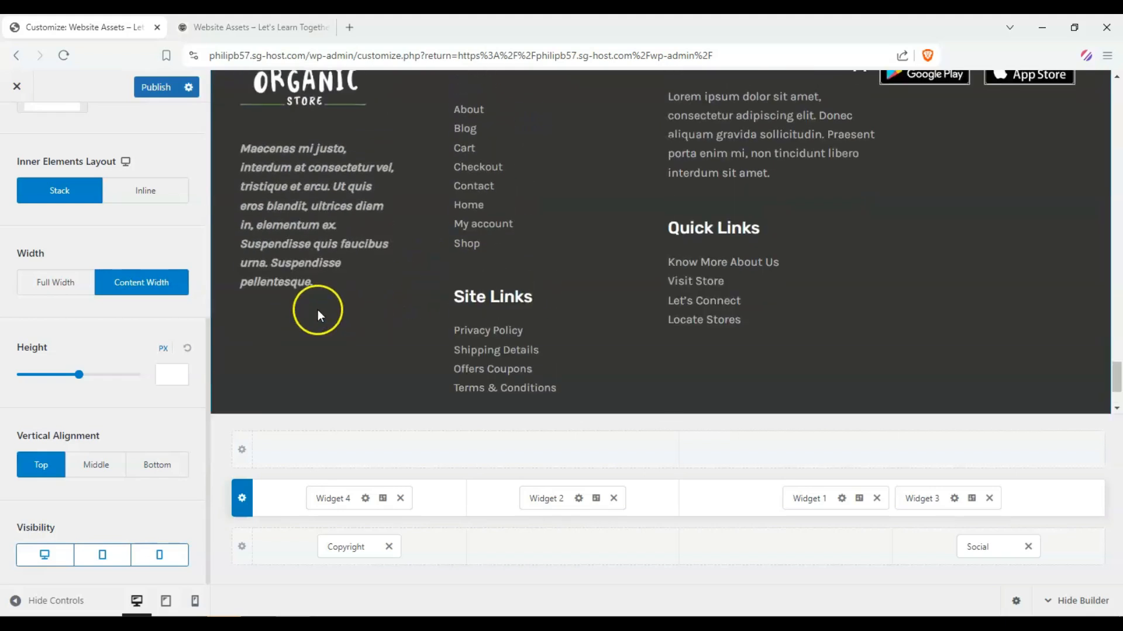
pyautogui.click(97, 466)
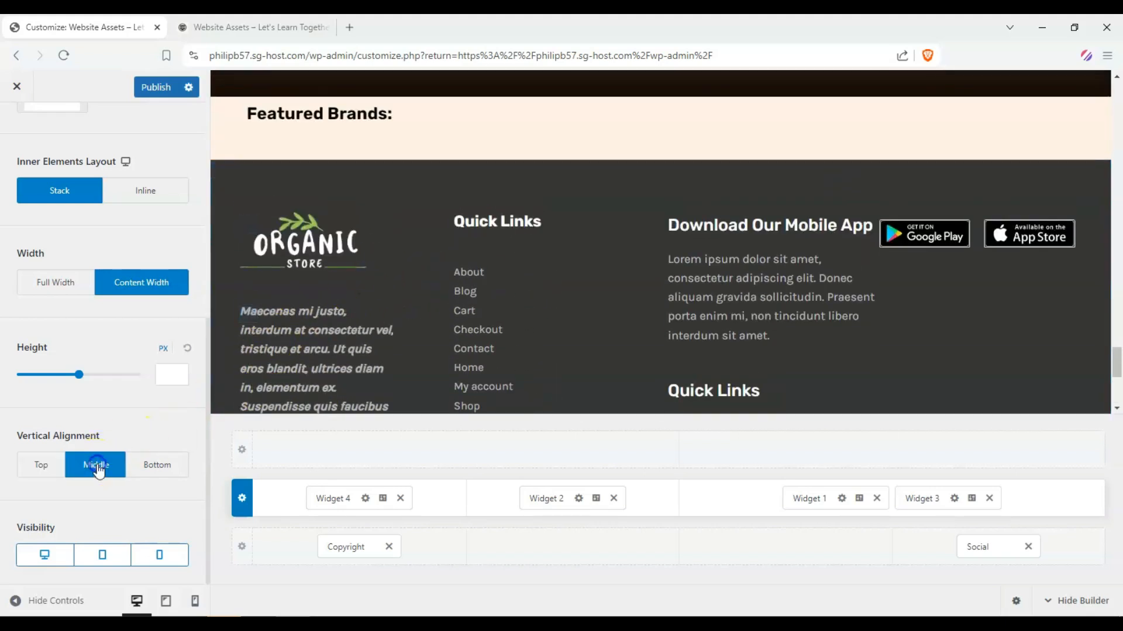
pyautogui.scroll(-4, 555, 214)
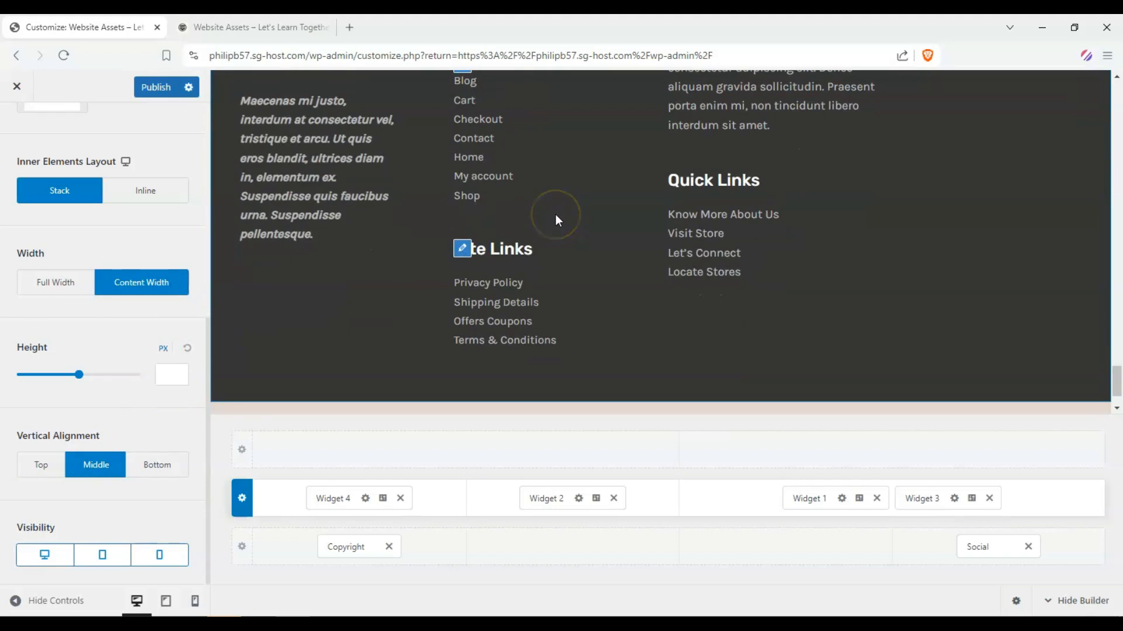
pyautogui.scroll(2, 409, 236)
pyautogui.scroll(1, 594, 196)
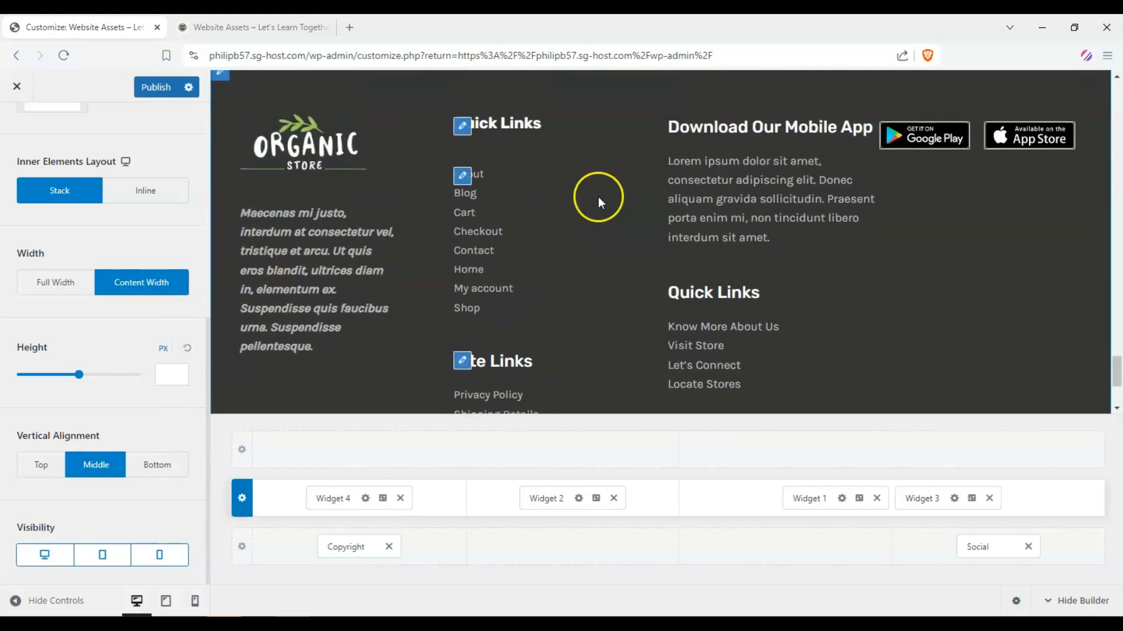
# Step: Set the Primary Footer's Inner Elements Layout to Inline
pyautogui.click(156, 198)
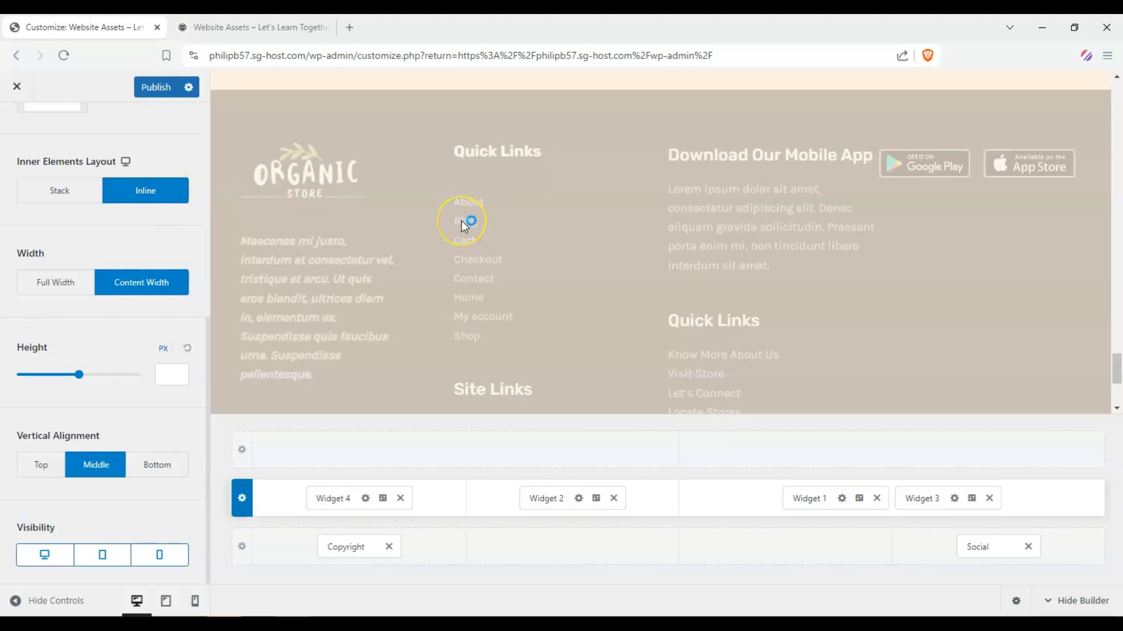
pyautogui.scroll(2, 16, 301)
pyautogui.scroll(-2, 122, 272)
pyautogui.scroll(-1, 577, 264)
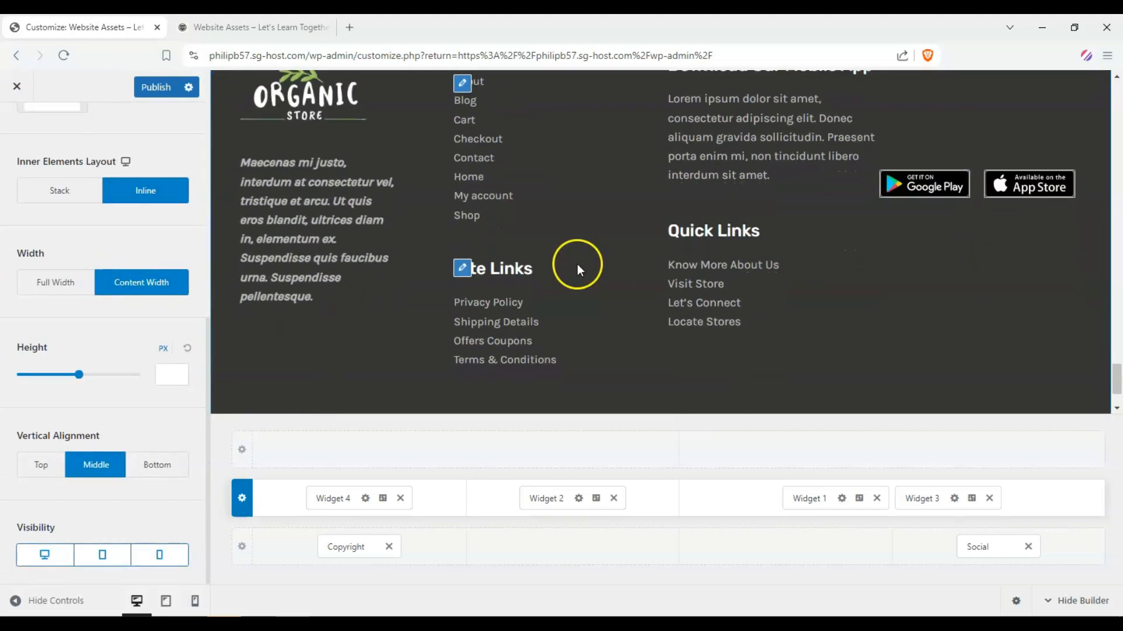
# Step: Compare Bottom with Middle vertical alignment for the Primary Footer, ending on Middle
pyautogui.click(159, 468)
pyautogui.click(119, 472)
pyautogui.click(162, 472)
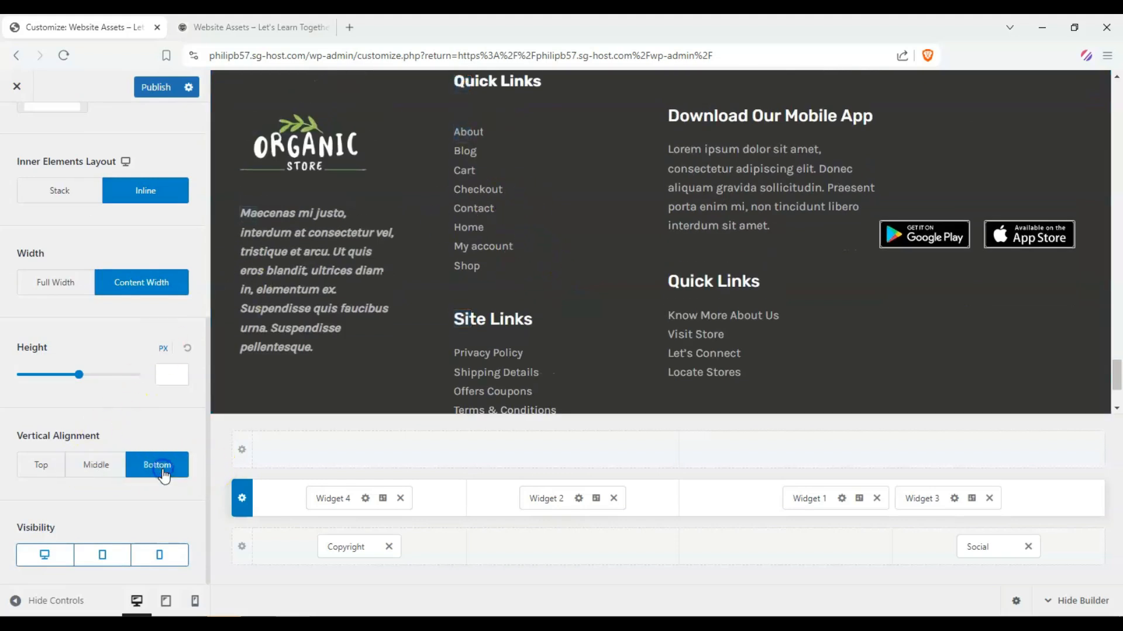
pyautogui.click(97, 466)
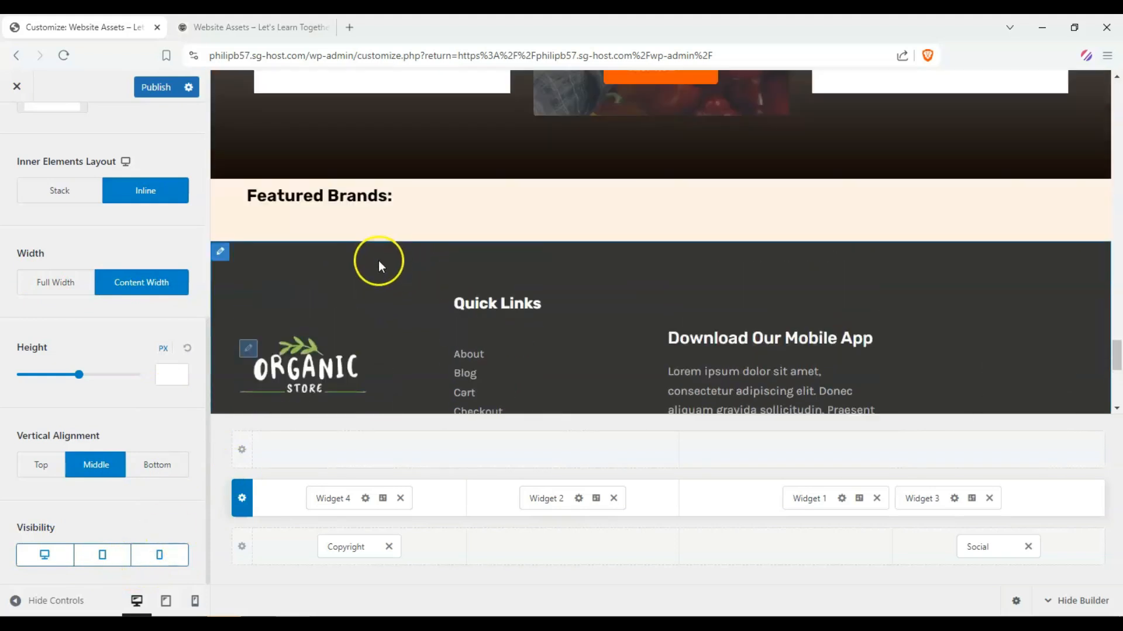
pyautogui.scroll(-2, 370, 263)
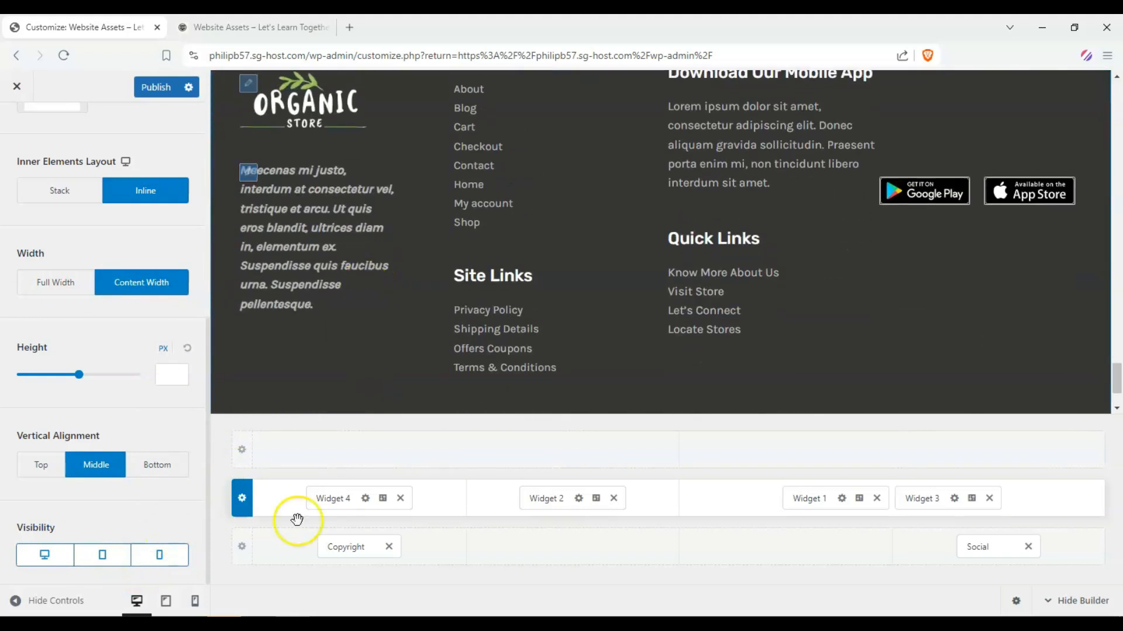
# Step: Preview the footer at mobile size, return to the desktop view and review the Primary Footer's columns
pyautogui.click(195, 602)
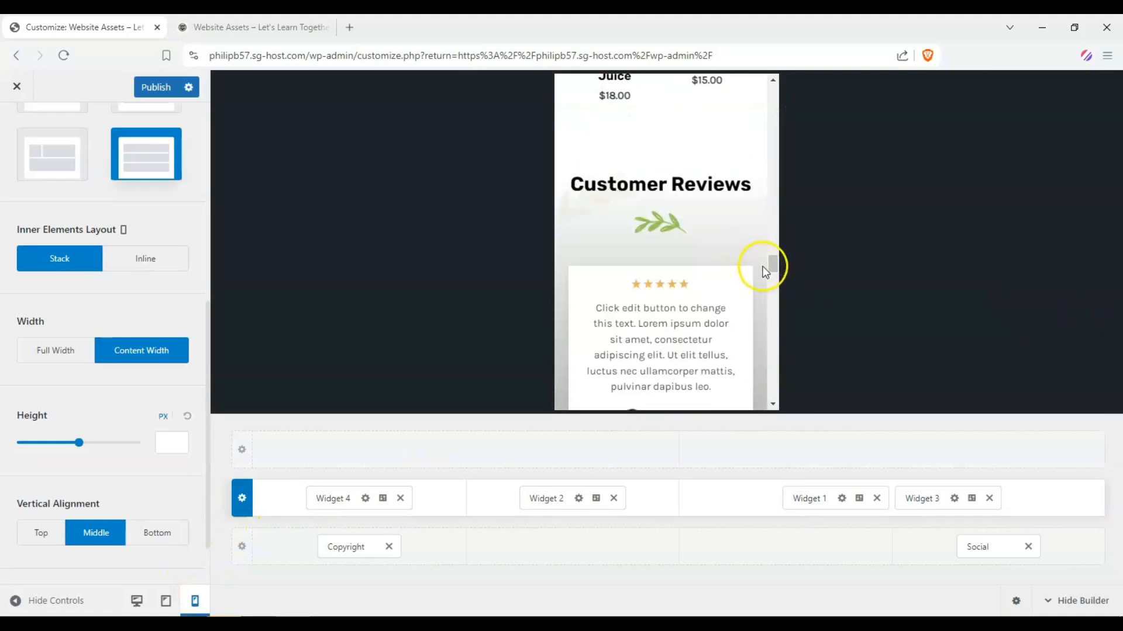
pyautogui.moveTo(770, 268); pyautogui.dragTo(795, 346)
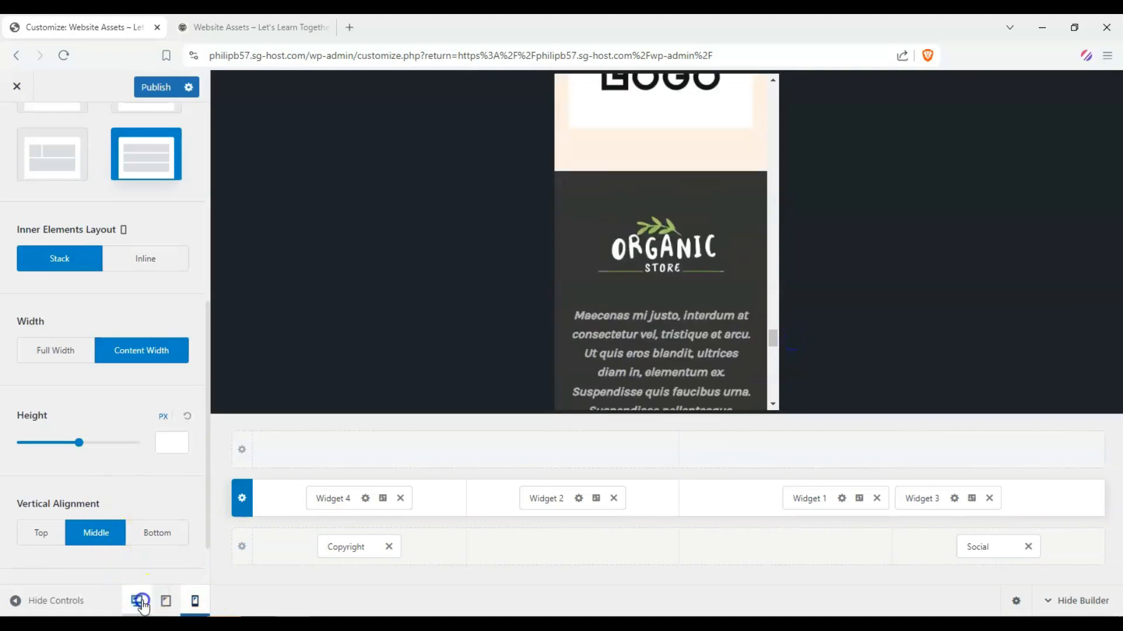
pyautogui.click(140, 602)
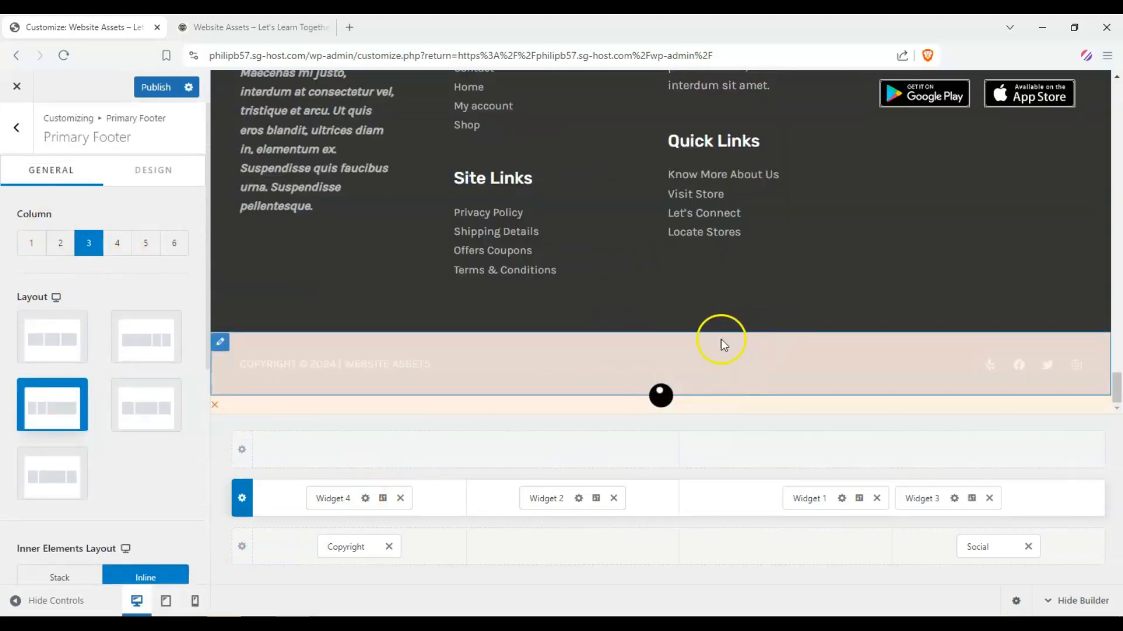
pyautogui.scroll(3, 429, 311)
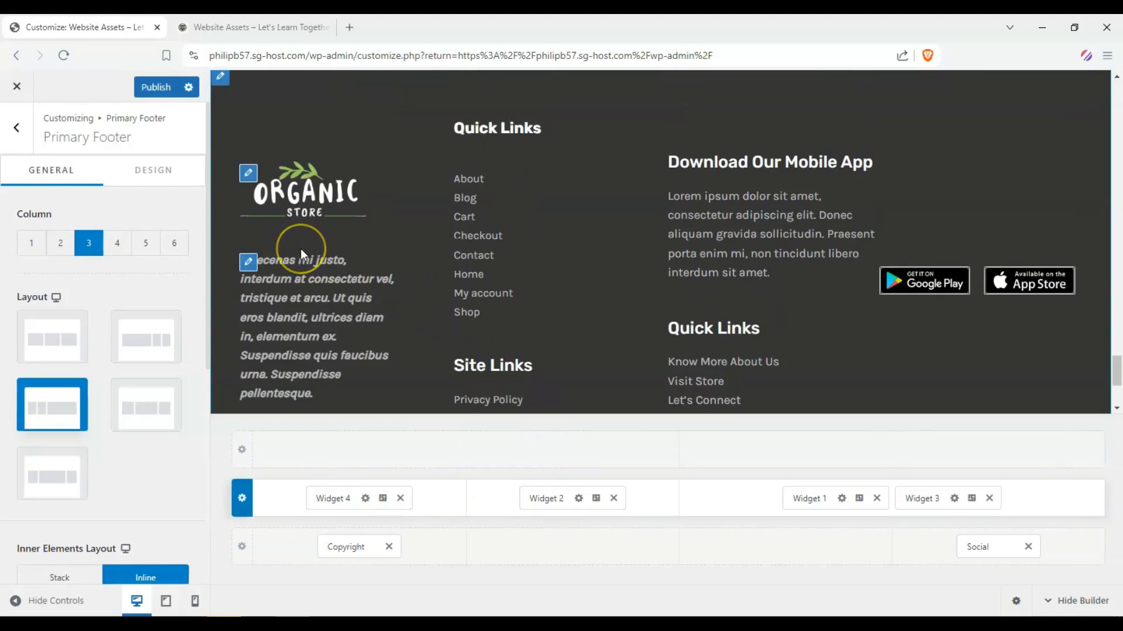
pyautogui.scroll(2, 563, 262)
pyautogui.scroll(-3, 632, 156)
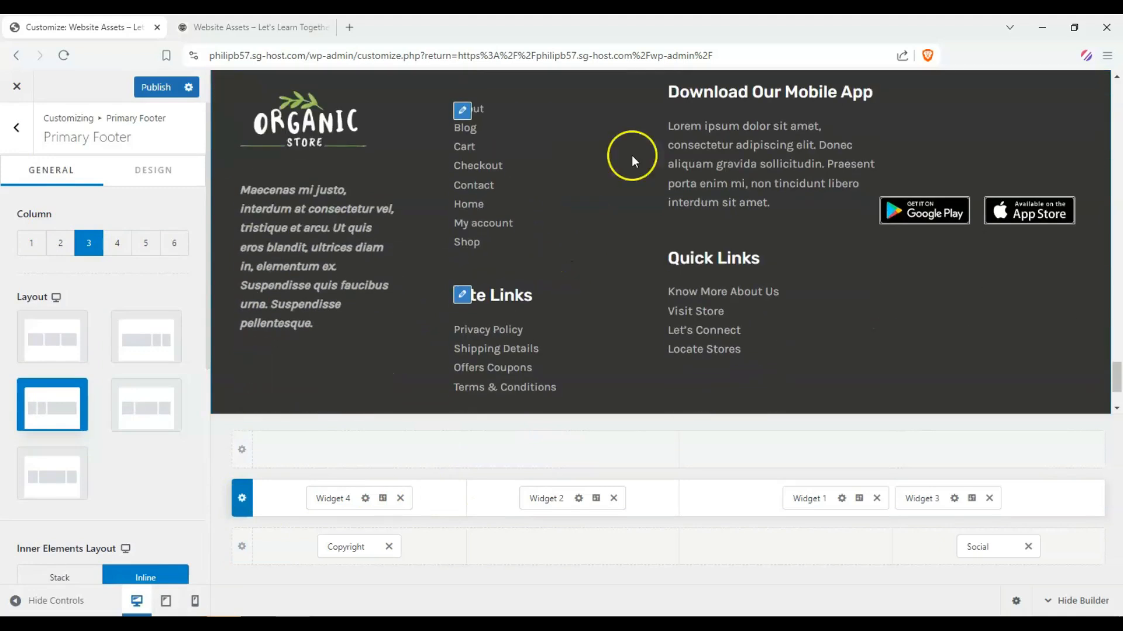
pyautogui.scroll(3, 477, 176)
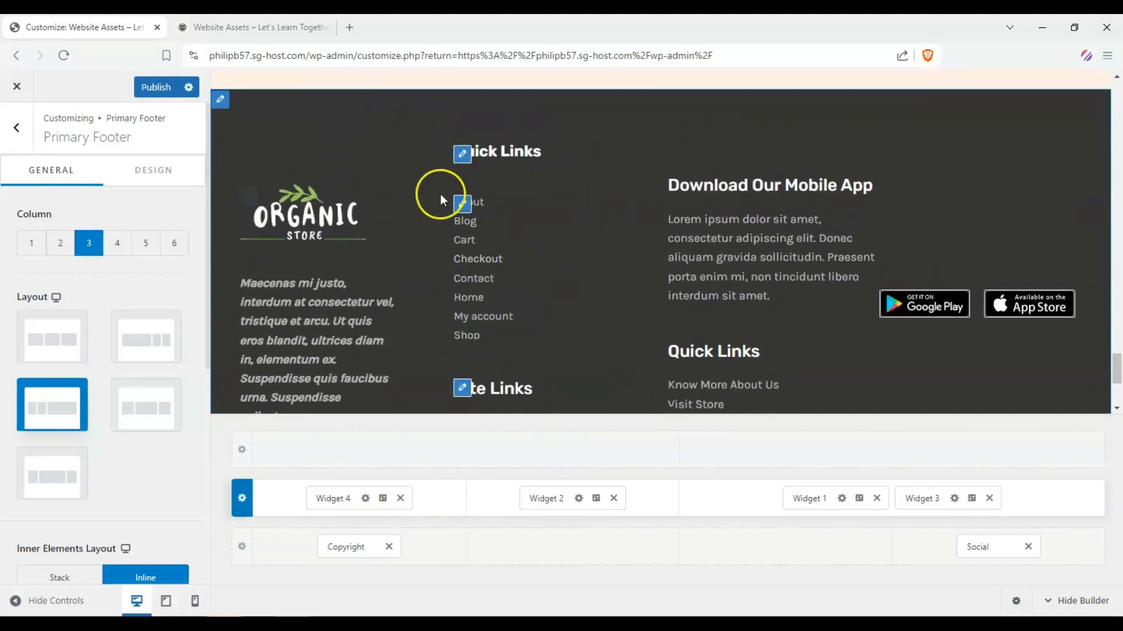
# Step: Return to the Footer Builder overview, open the logo image block in Widget 4 and check its image details
pyautogui.click(18, 129)
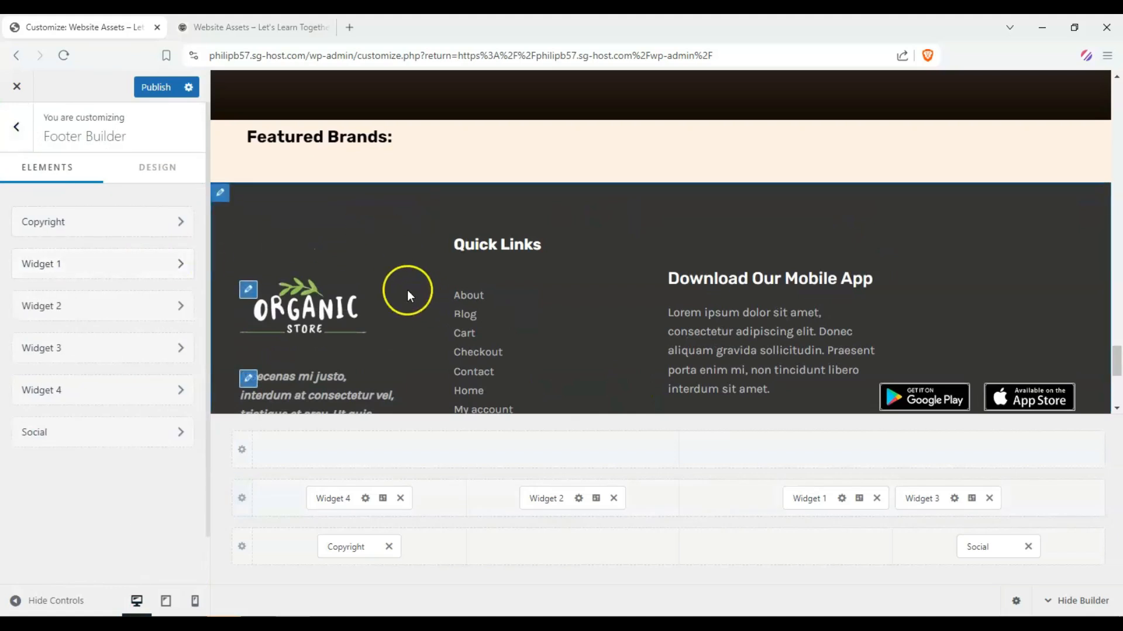
pyautogui.scroll(-4, 404, 281)
pyautogui.scroll(2, 397, 274)
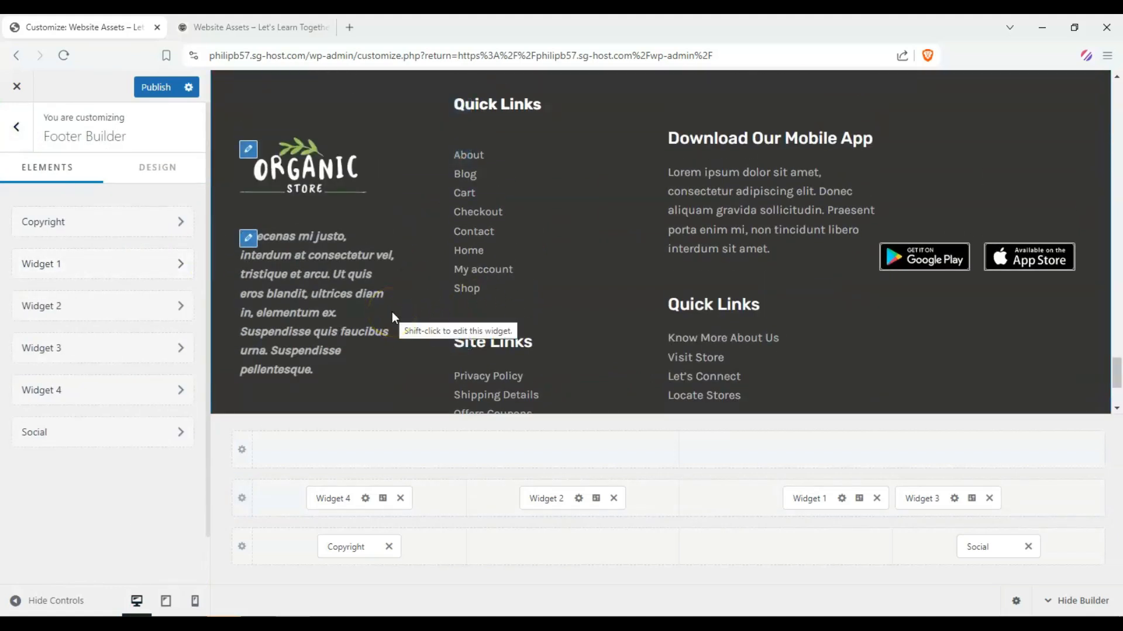
pyautogui.click(513, 374)
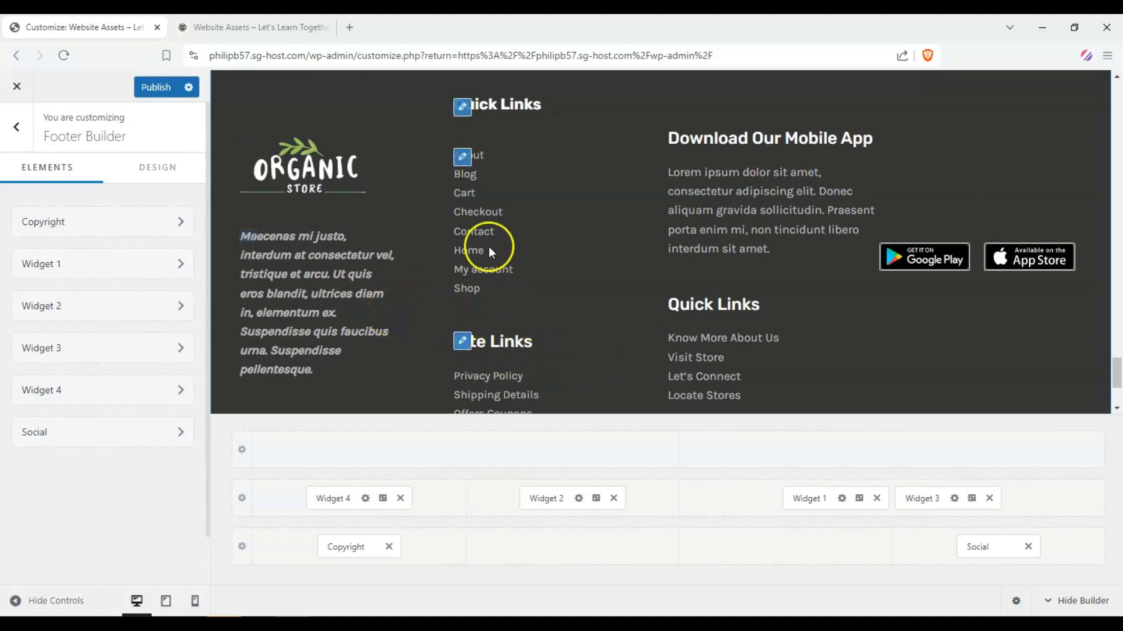
pyautogui.scroll(-1, 479, 261)
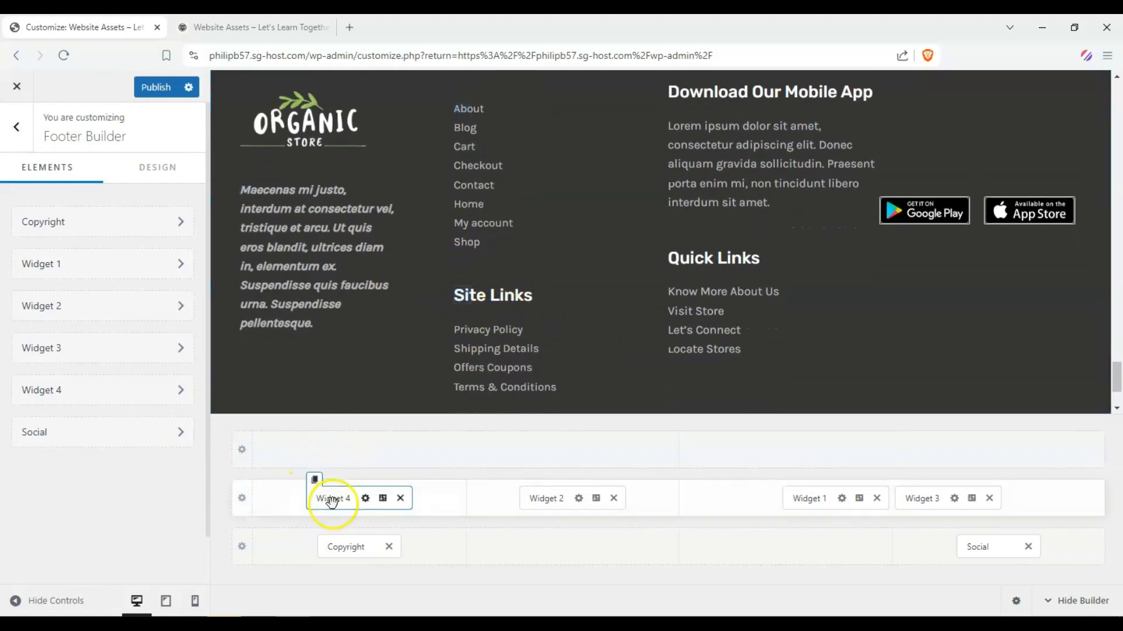
pyautogui.scroll(2, 324, 261)
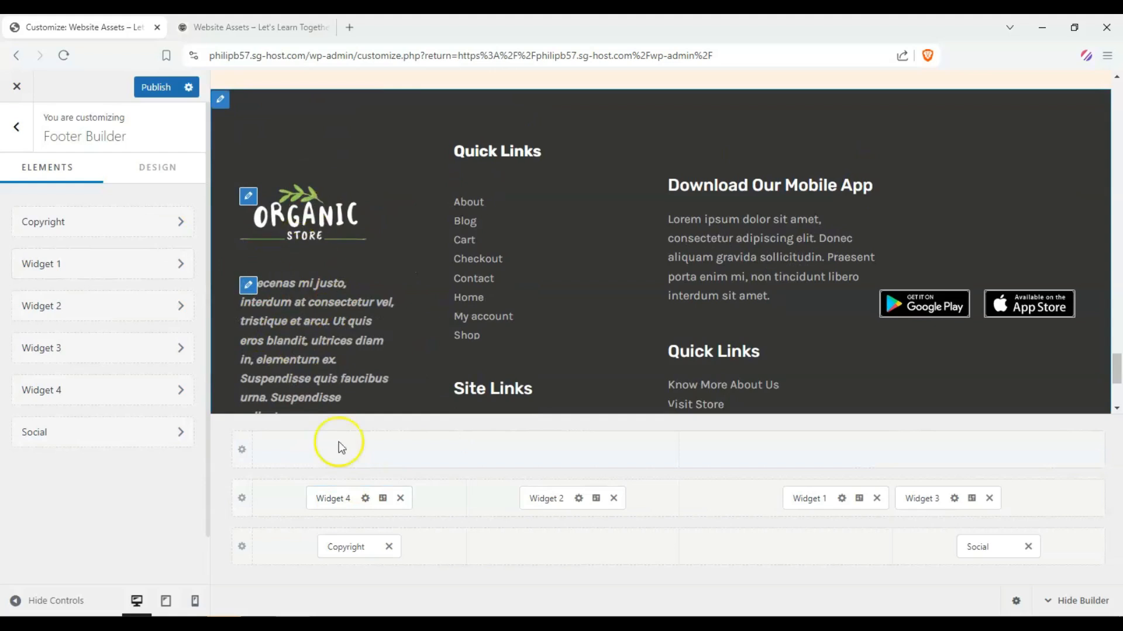
pyautogui.click(339, 500)
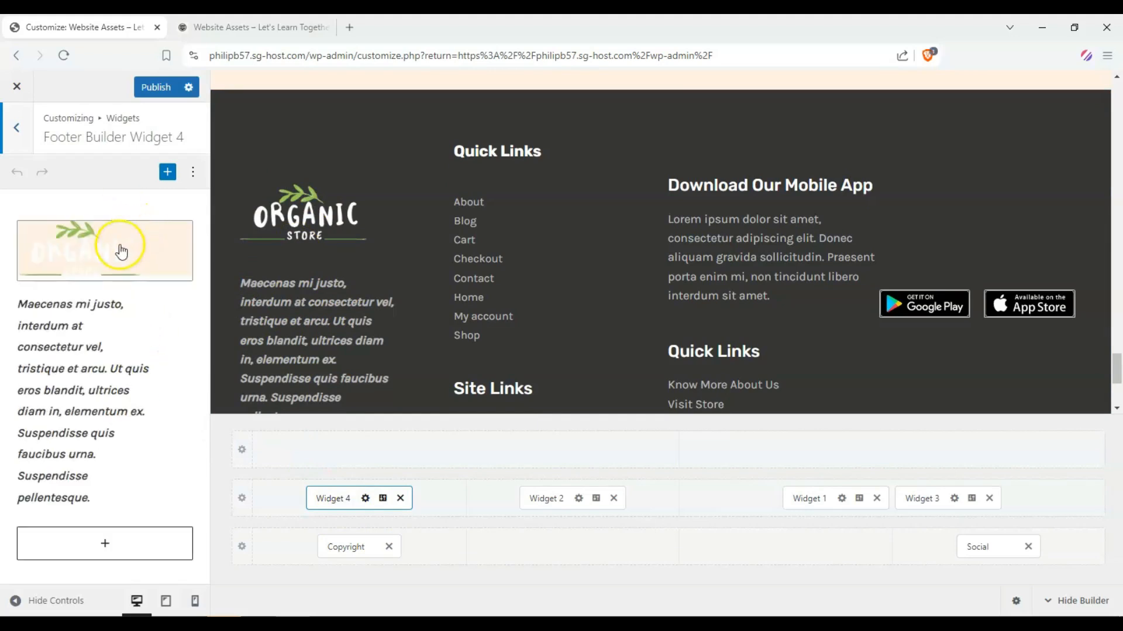
pyautogui.click(119, 249)
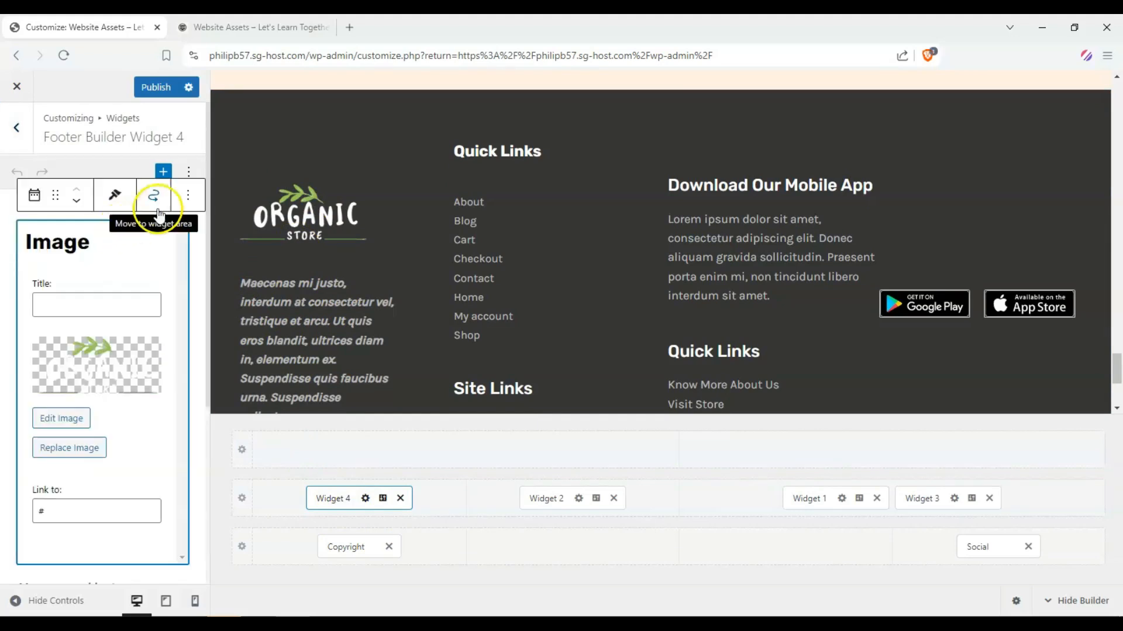
pyautogui.click(71, 418)
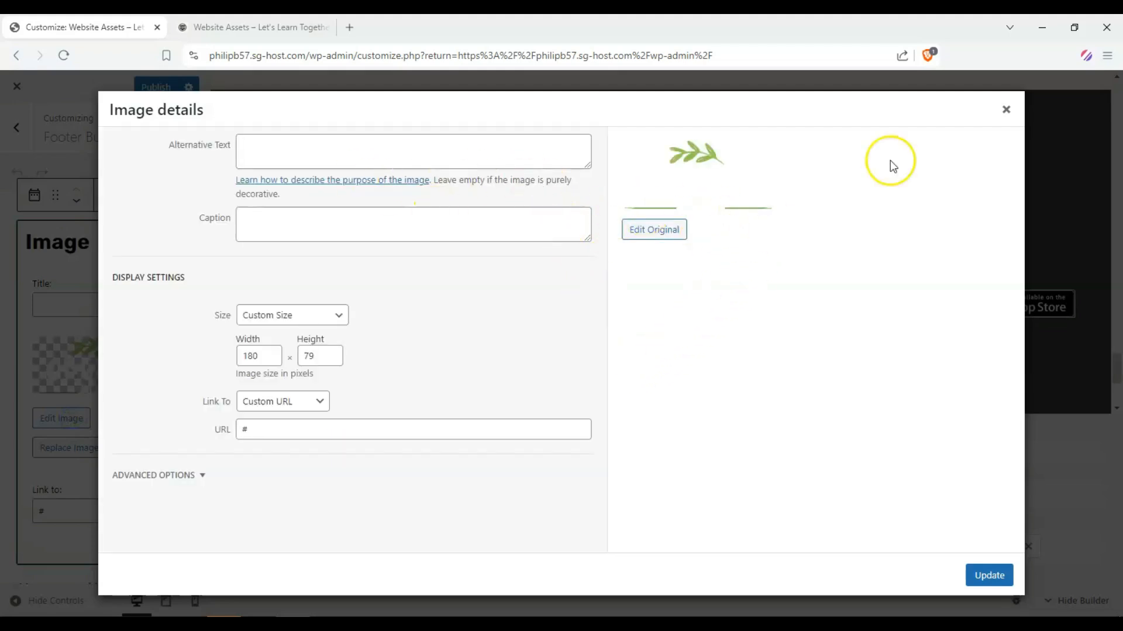
pyautogui.click(1006, 109)
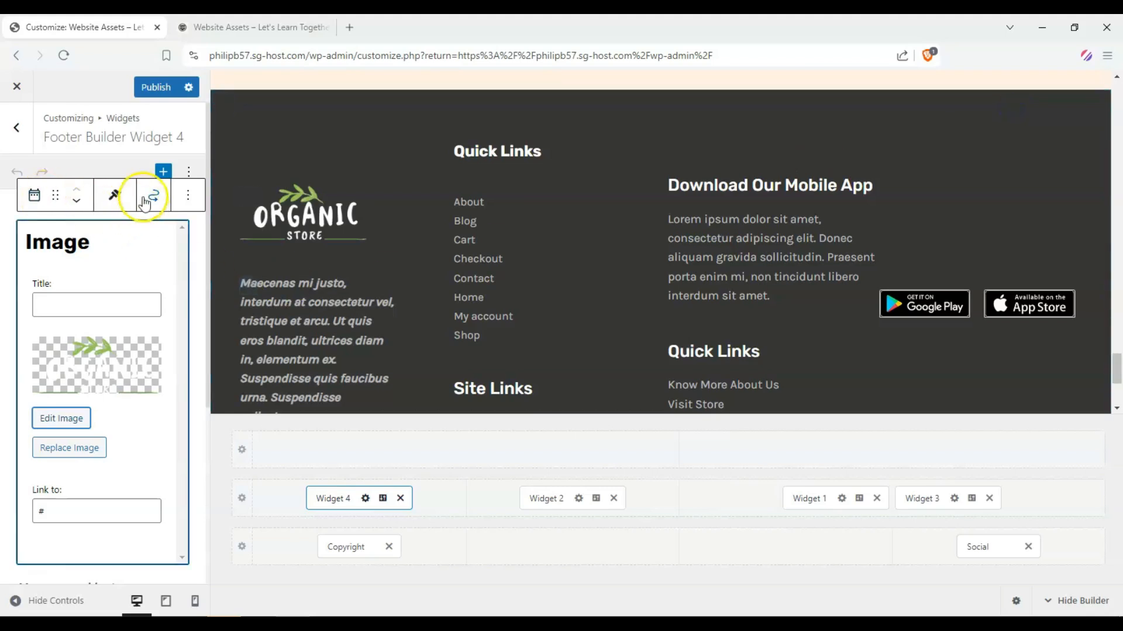
# Step: Replace the logo image in Widget 4 with channels4_profile.jpg from the media library
pyautogui.click(69, 448)
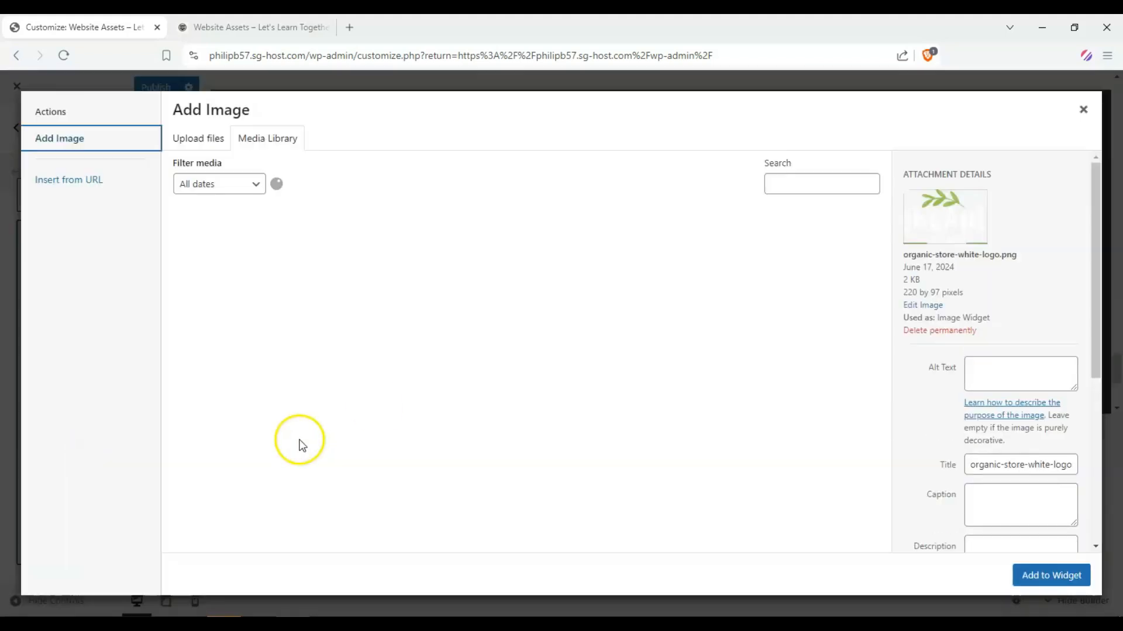
pyautogui.moveTo(885, 251); pyautogui.dragTo(871, 516)
pyautogui.click(520, 534)
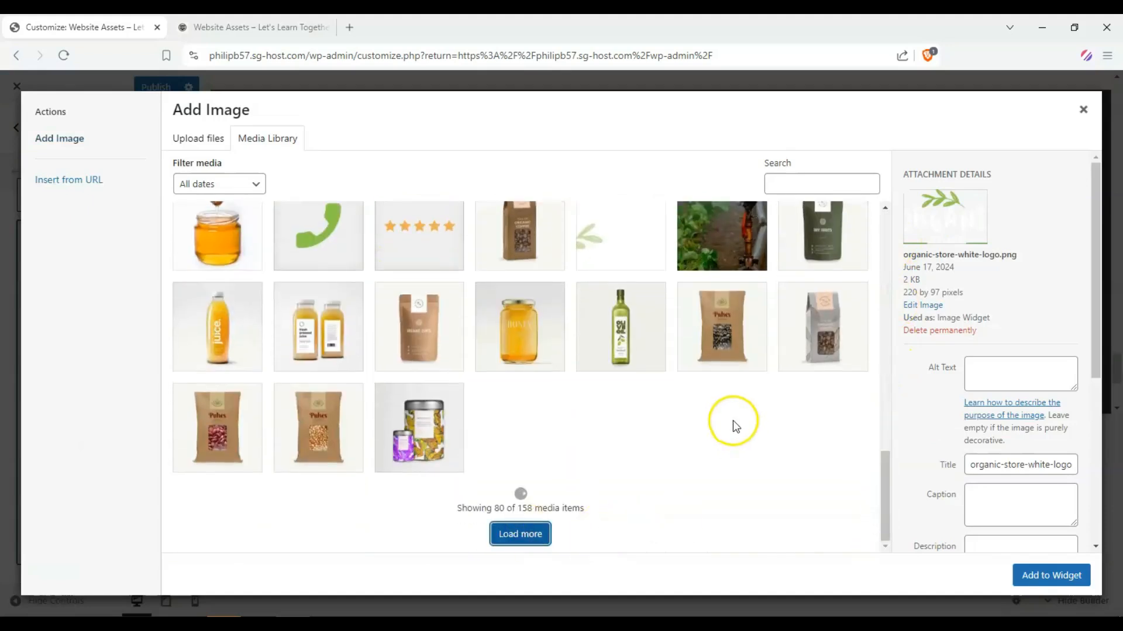
pyautogui.click(539, 409)
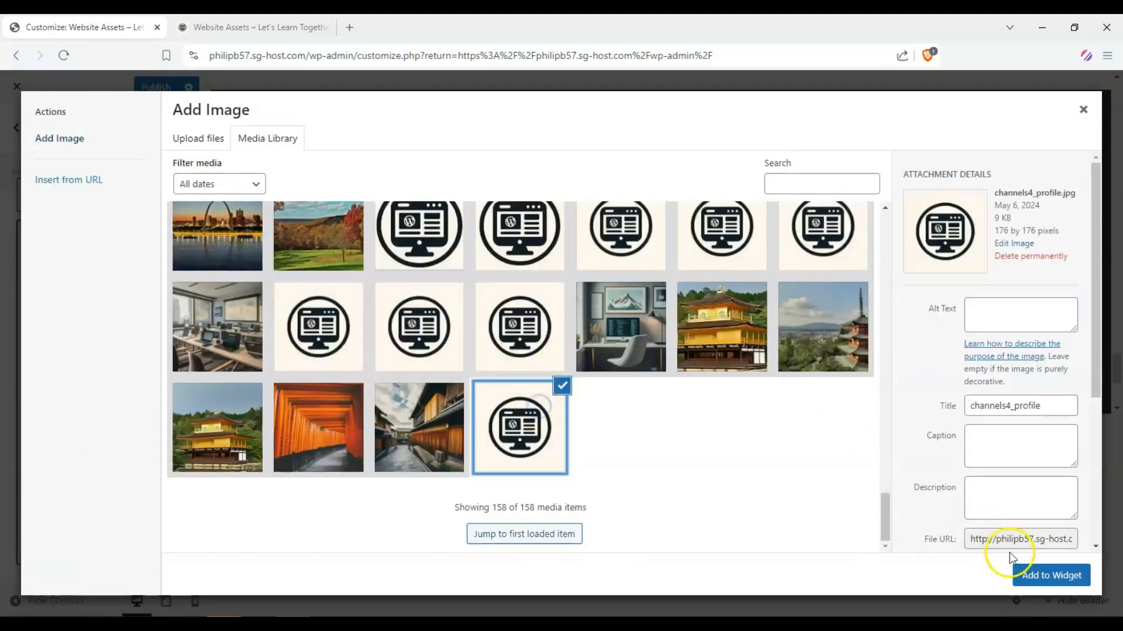
pyautogui.click(1020, 571)
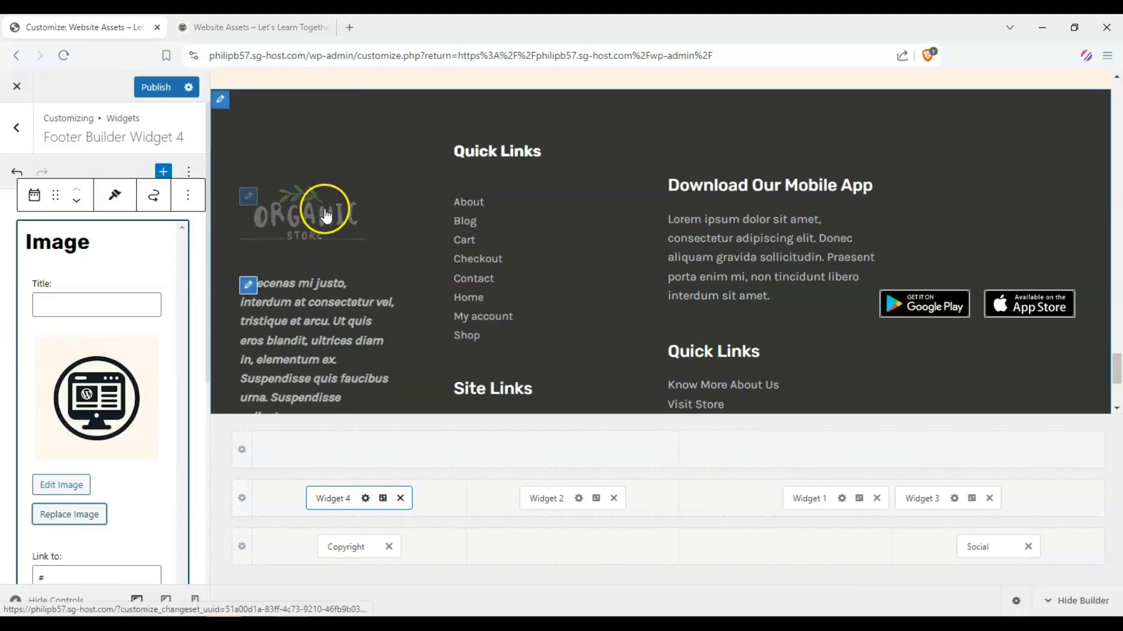
pyautogui.scroll(-3, 392, 171)
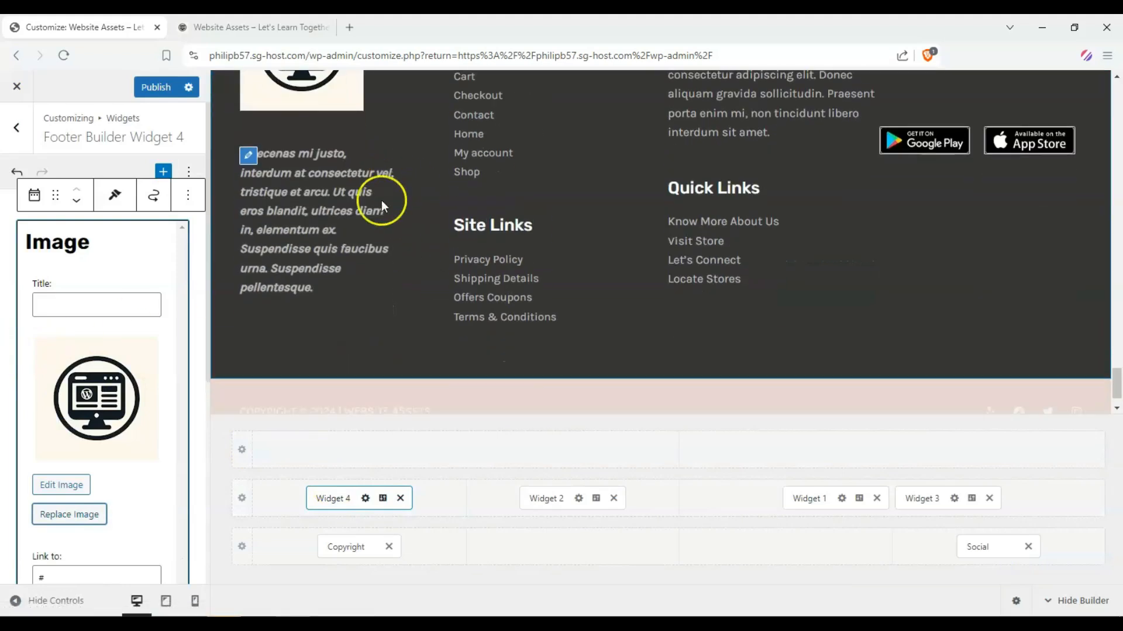
pyautogui.scroll(2, 380, 215)
pyautogui.scroll(-3, 503, 197)
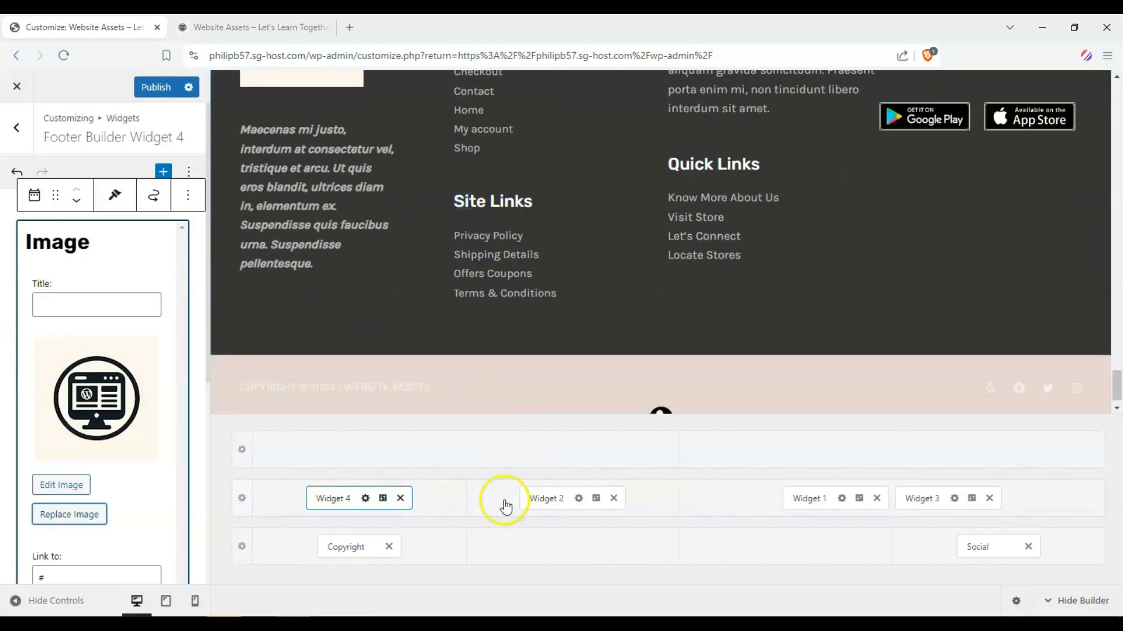
pyautogui.scroll(3, 538, 380)
# Step: Open footer Widget 2 and select the title text of its Site Links navigation menu block
pyautogui.click(550, 500)
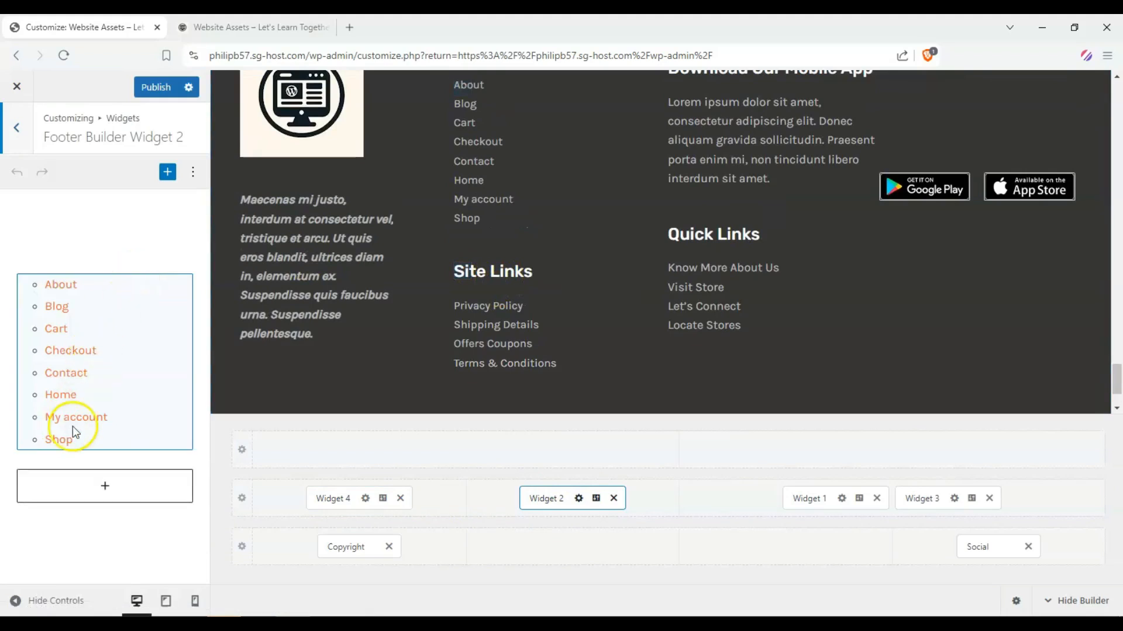
pyautogui.click(84, 438)
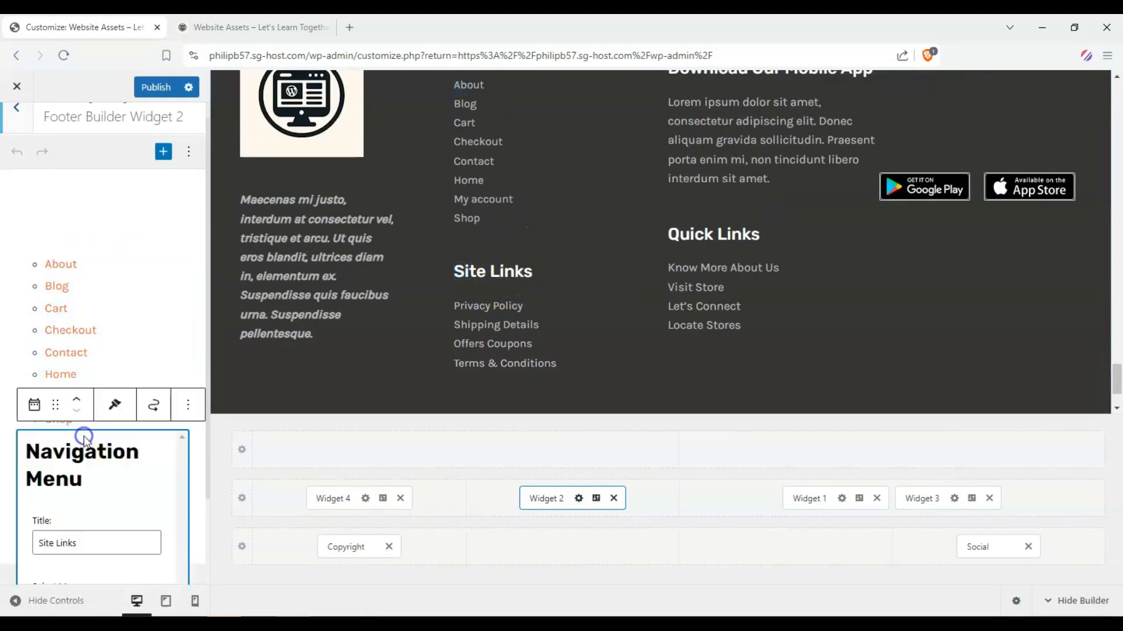
pyautogui.scroll(-2, 29, 468)
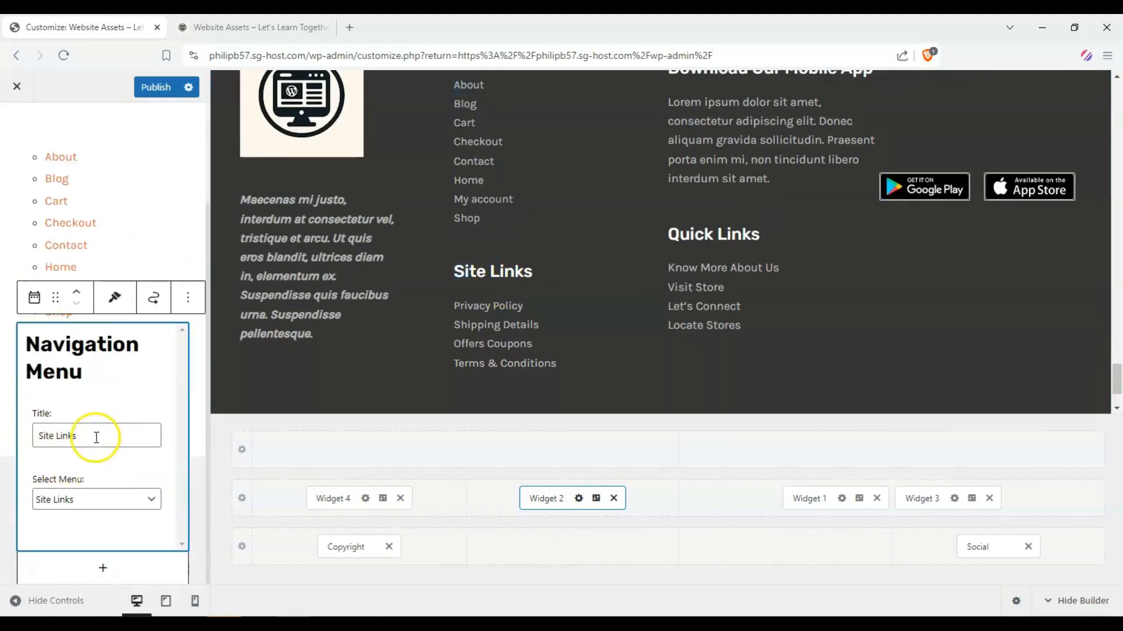
pyautogui.moveTo(92, 439); pyautogui.dragTo(59, 444)
pyautogui.scroll(1, 75, 380)
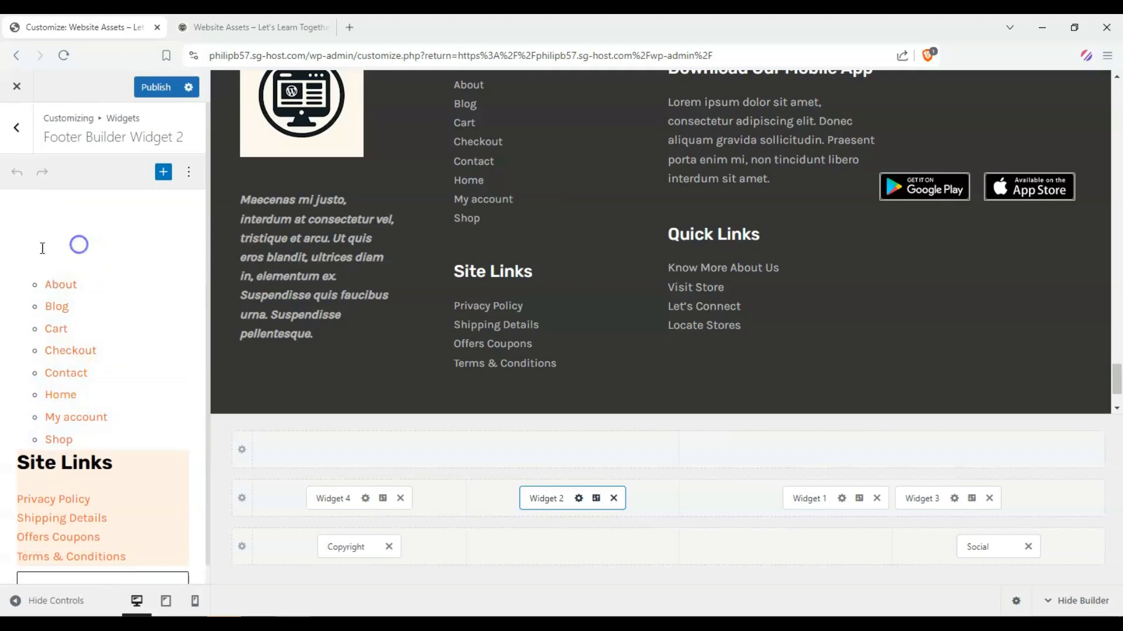
# Step: Replace the Quick Links heading above the page list in footer Widget 2 with "Site Map"
pyautogui.click(79, 246)
pyautogui.scroll(3, 424, 185)
pyautogui.moveTo(144, 250); pyautogui.dragTo(17, 251)
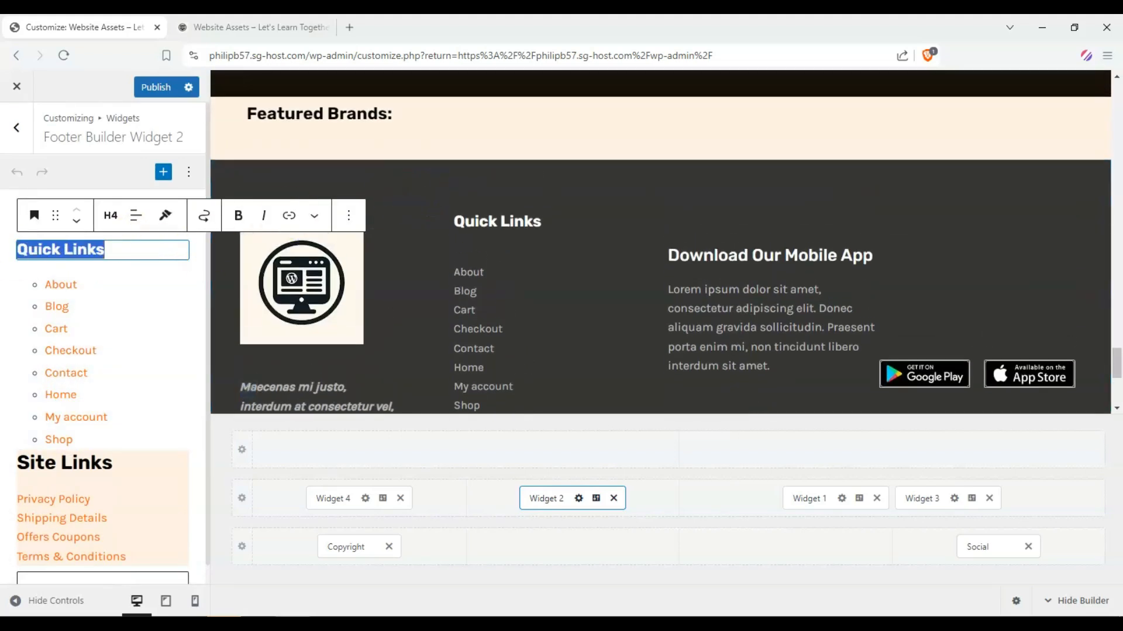
pyautogui.press('BackSpace')
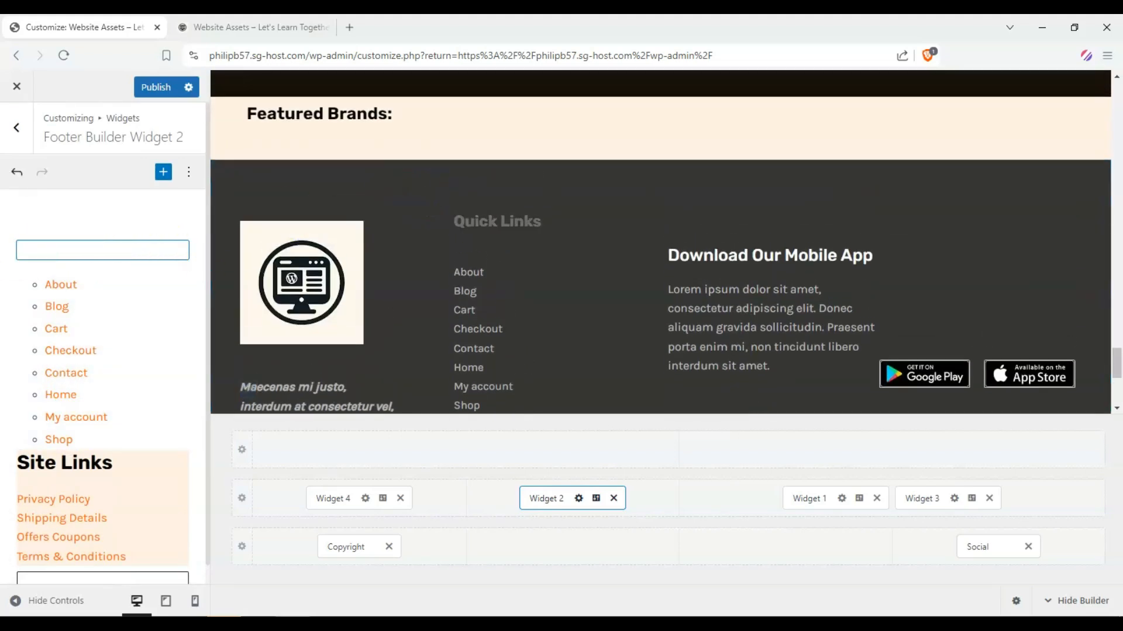
pyautogui.scroll(-3, 733, 359)
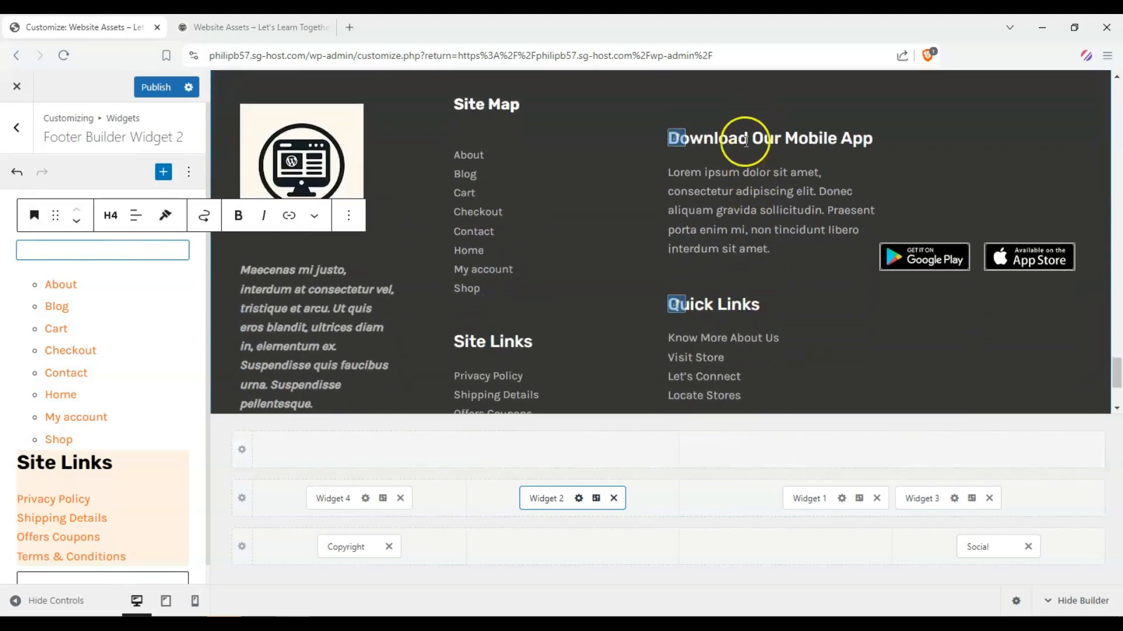
pyautogui.scroll(2, 742, 210)
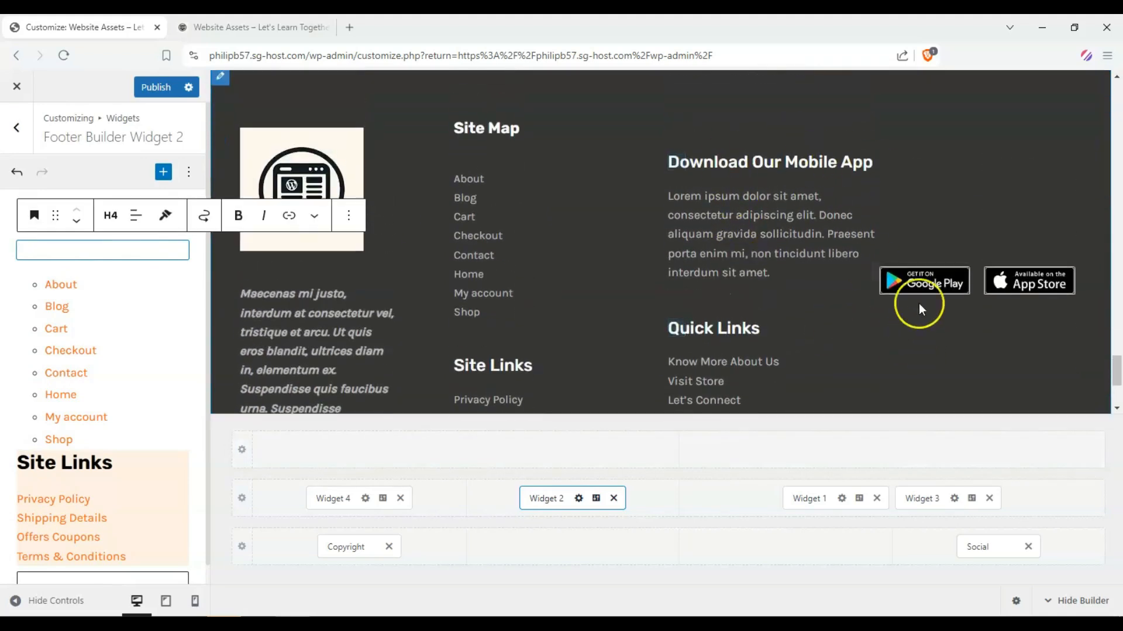
# Step: Remove Widget 3, the gallery with the Google Play and App Store badges, from the Primary Footer
pyautogui.click(988, 548)
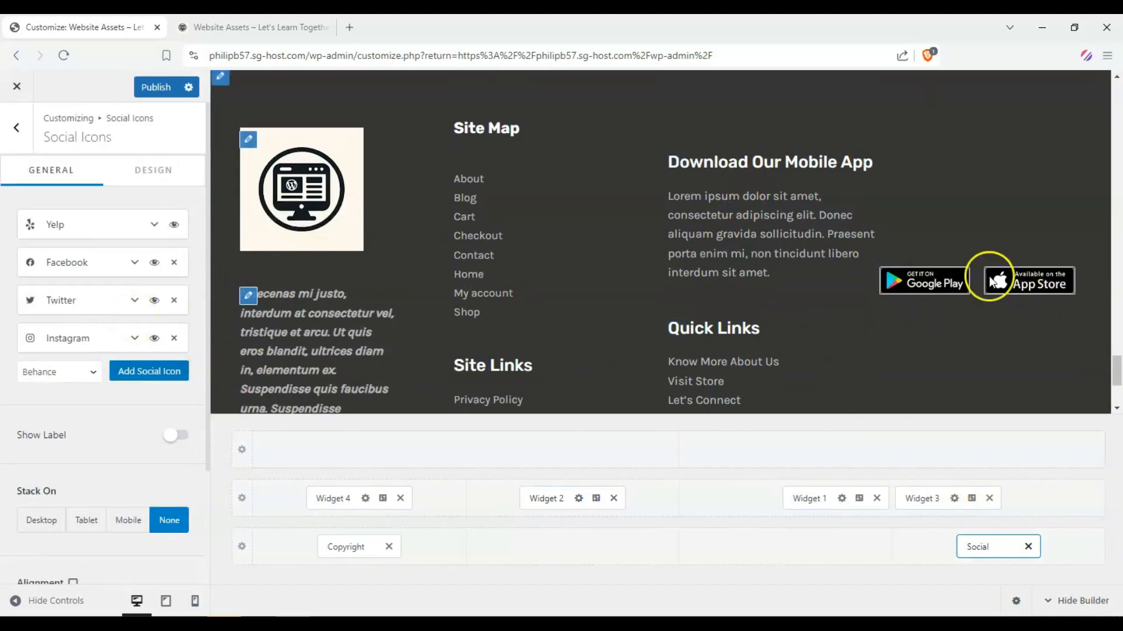
pyautogui.scroll(-2, 988, 276)
pyautogui.scroll(1, 882, 155)
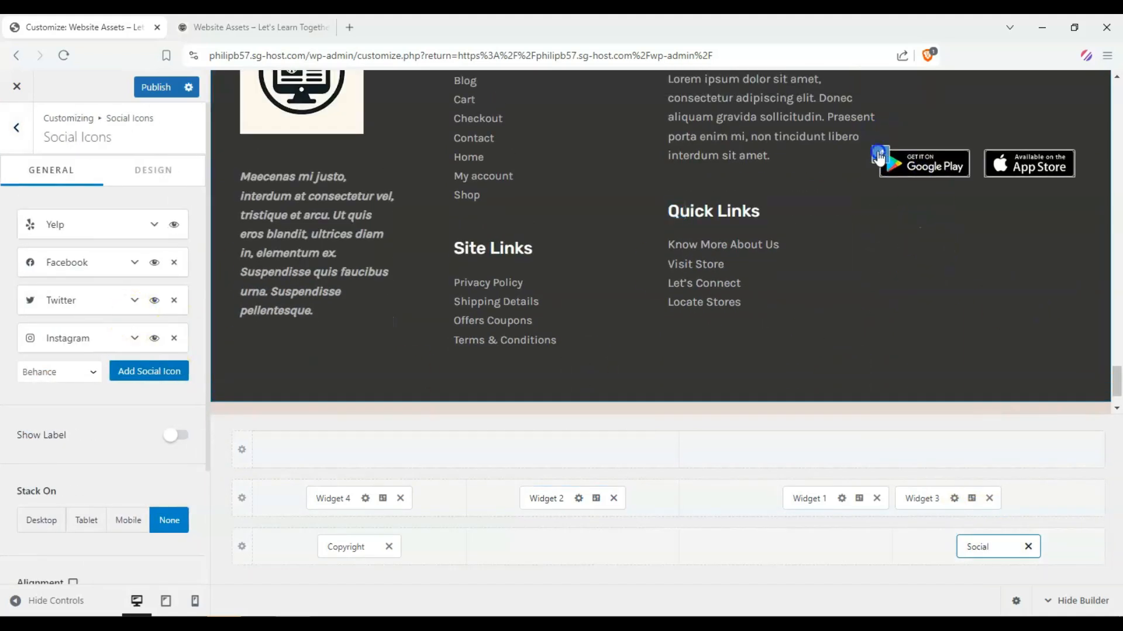
pyautogui.click(879, 155)
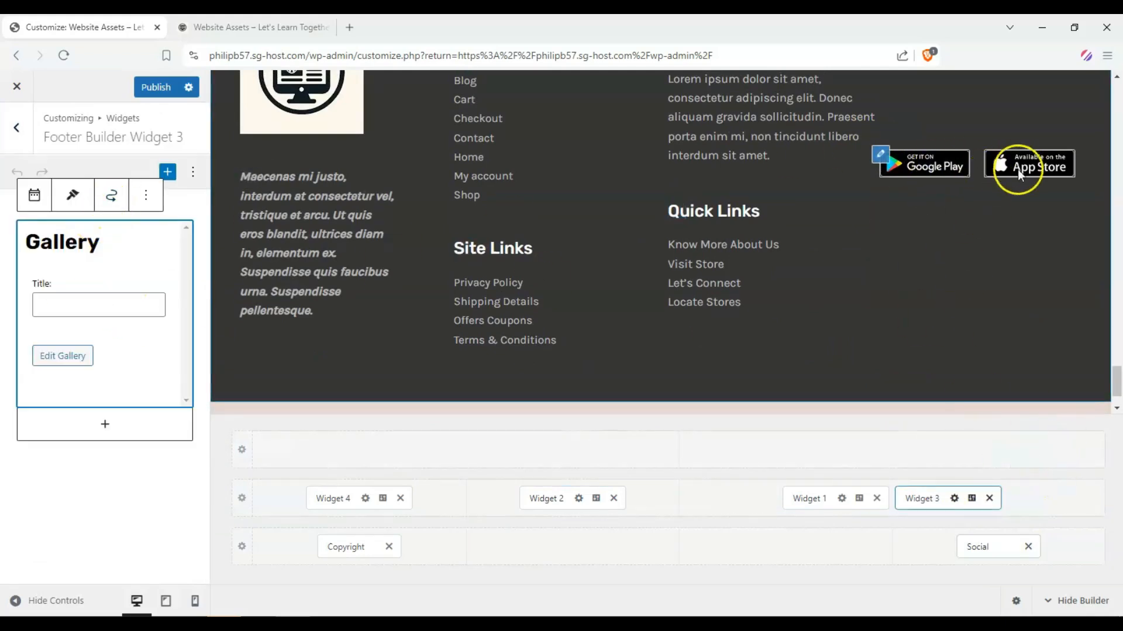
pyautogui.click(988, 498)
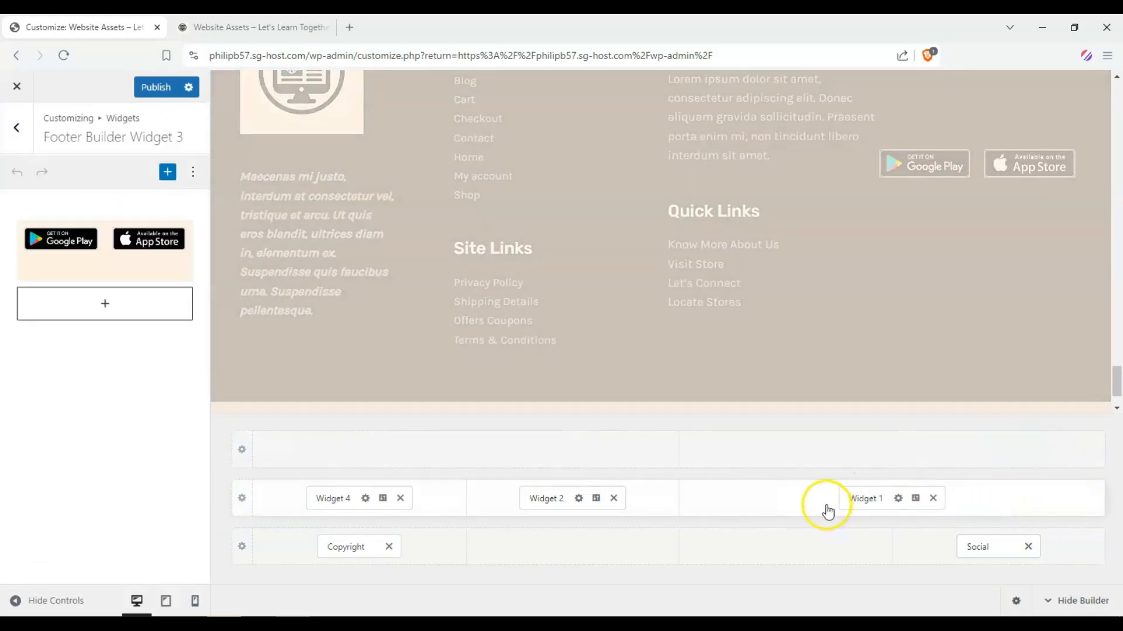
pyautogui.scroll(-3, 634, 240)
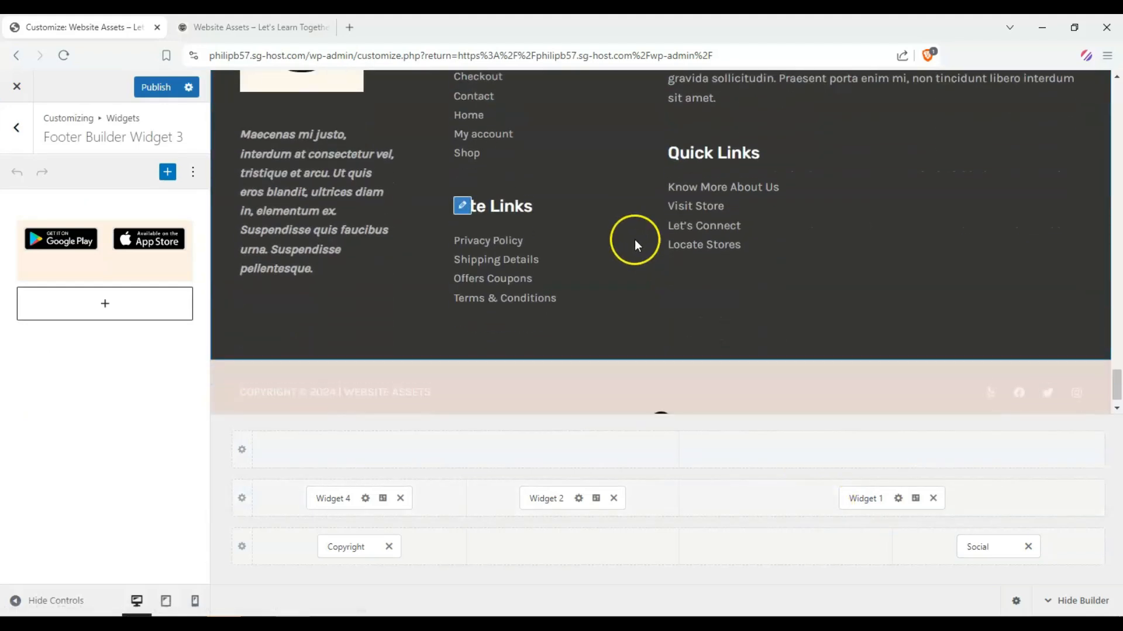
pyautogui.scroll(2, 702, 264)
# Step: Delete the Quick Links navigation menu block from footer Widget 1
pyautogui.click(868, 499)
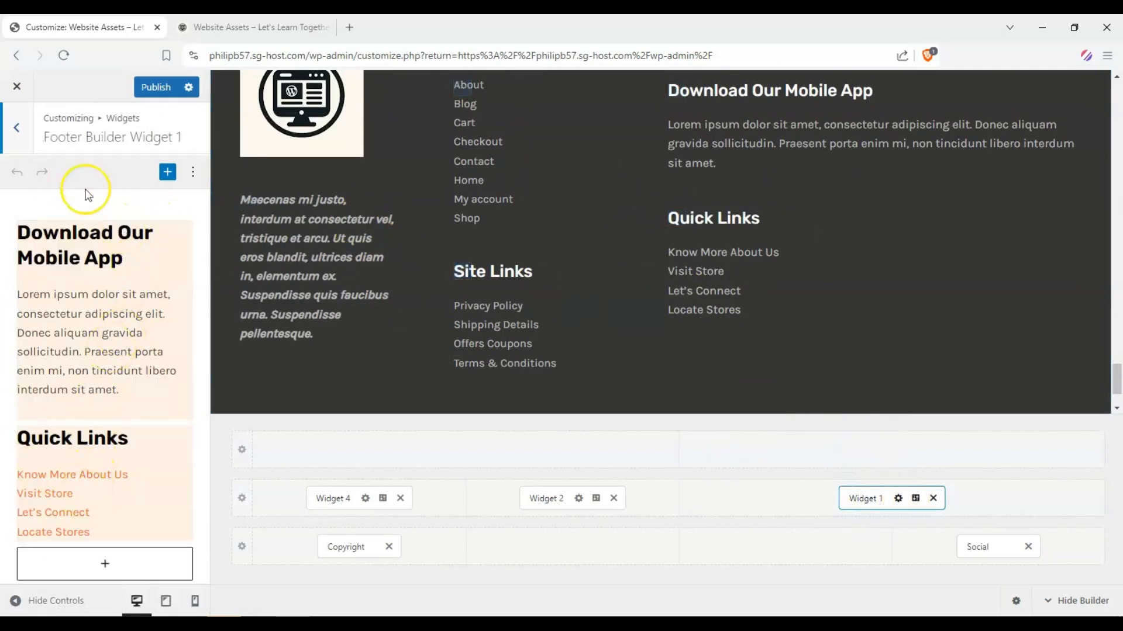
pyautogui.click(166, 448)
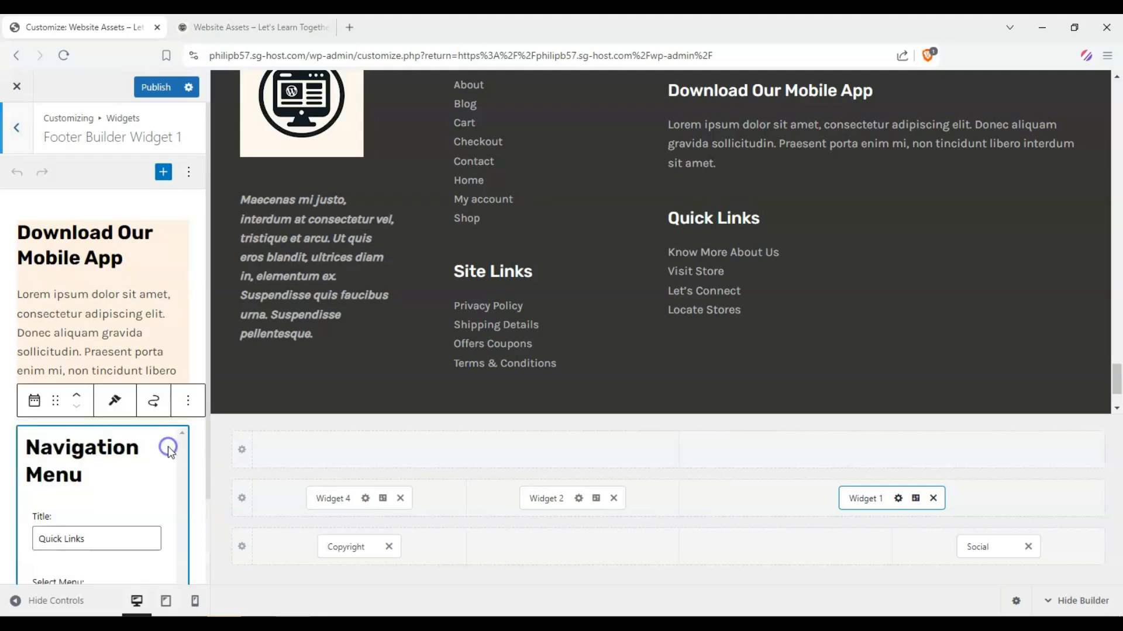
pyautogui.click(188, 401)
pyautogui.click(206, 363)
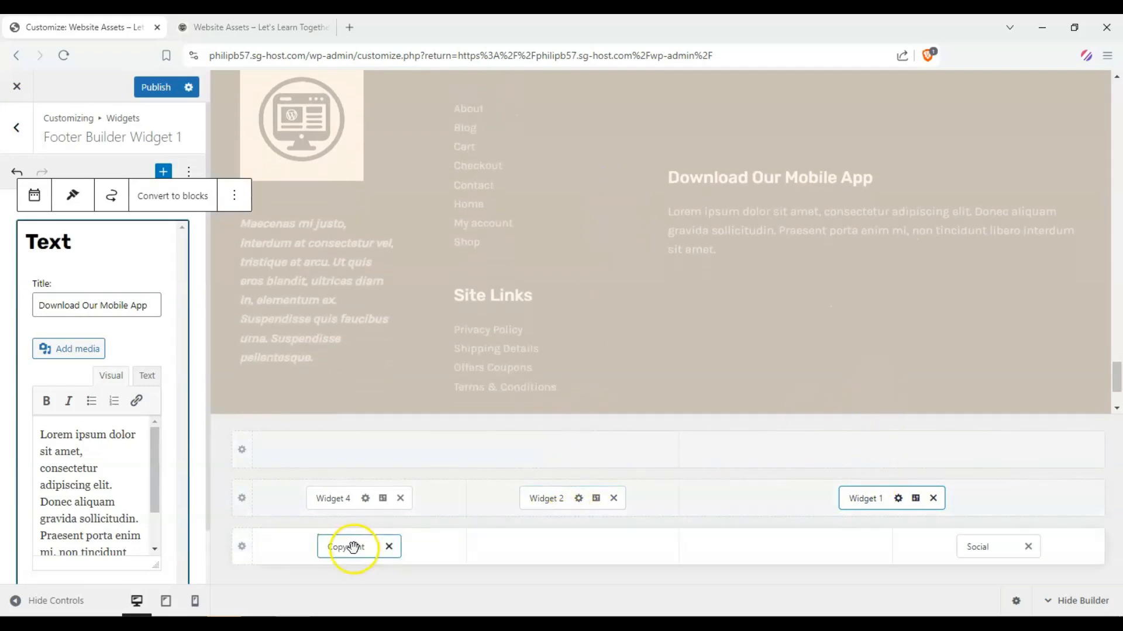
pyautogui.scroll(-2, 698, 315)
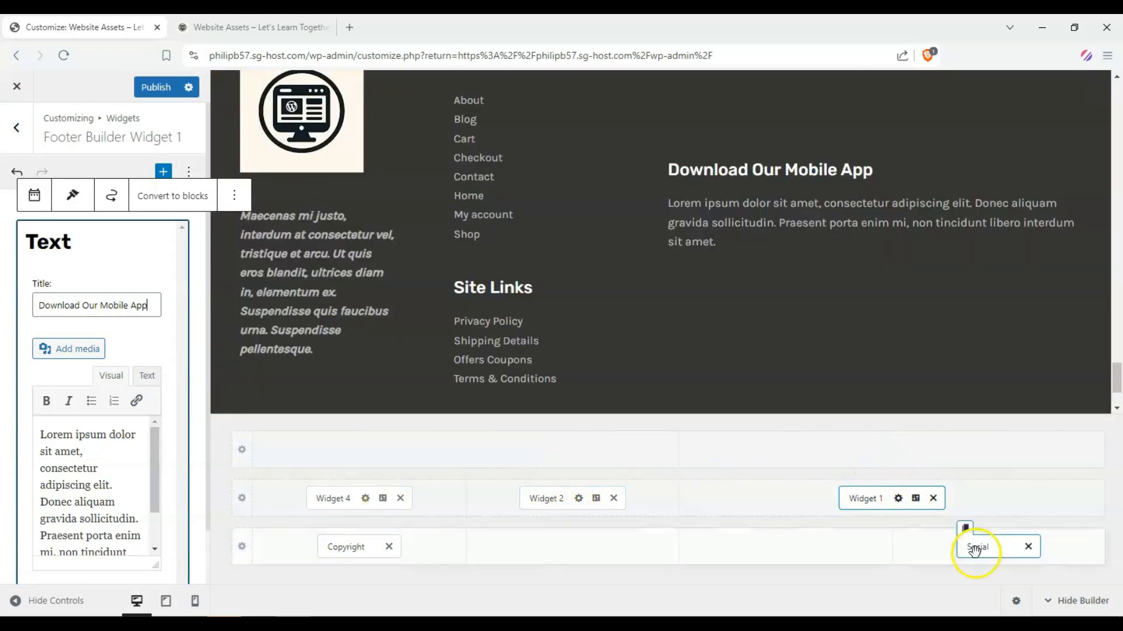
# Step: Try the Social element beside Widget 1 in the Primary Footer, and move it to the Below Footer's third column
pyautogui.moveTo(972, 553); pyautogui.dragTo(984, 501)
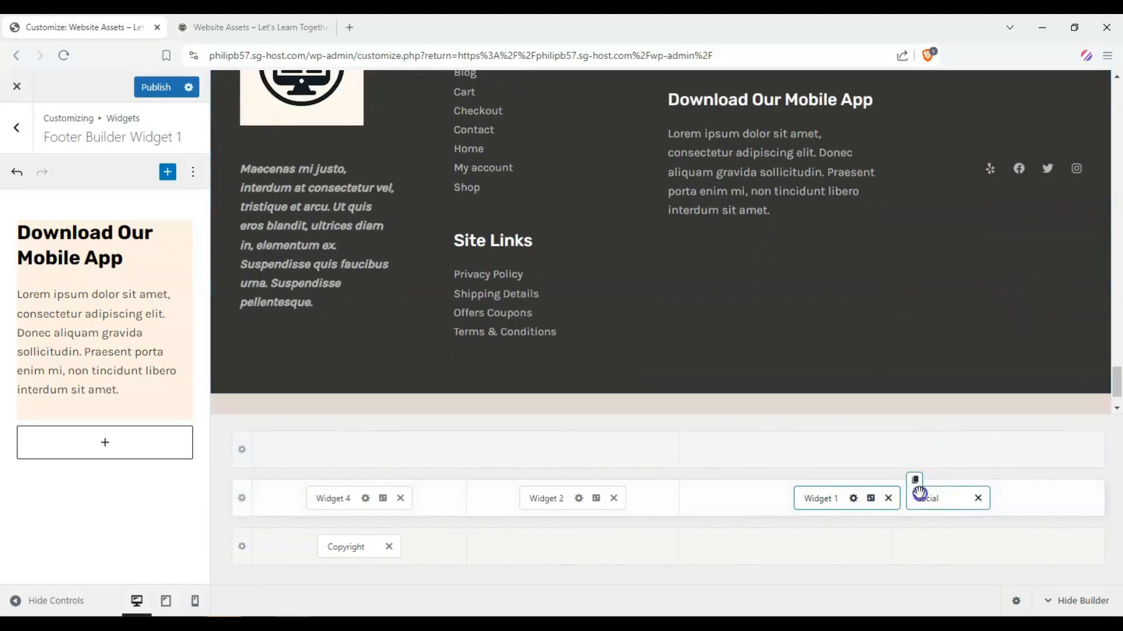
pyautogui.moveTo(920, 493); pyautogui.dragTo(818, 547)
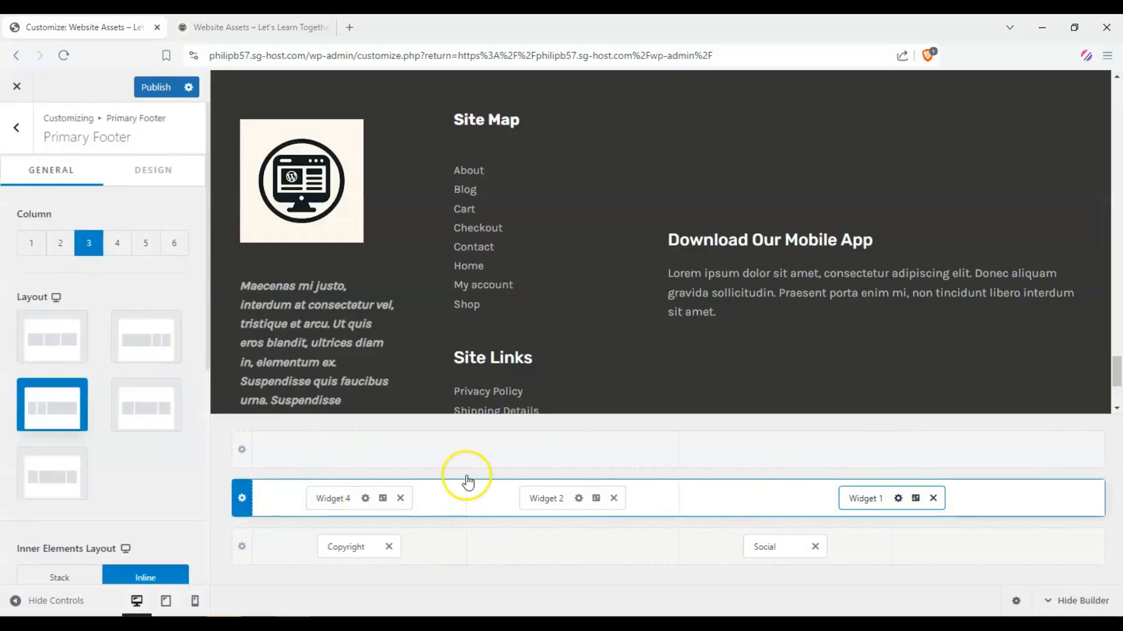
# Step: Set the Primary Footer's three-column layout to a wide first column followed by two narrow columns
pyautogui.click(66, 350)
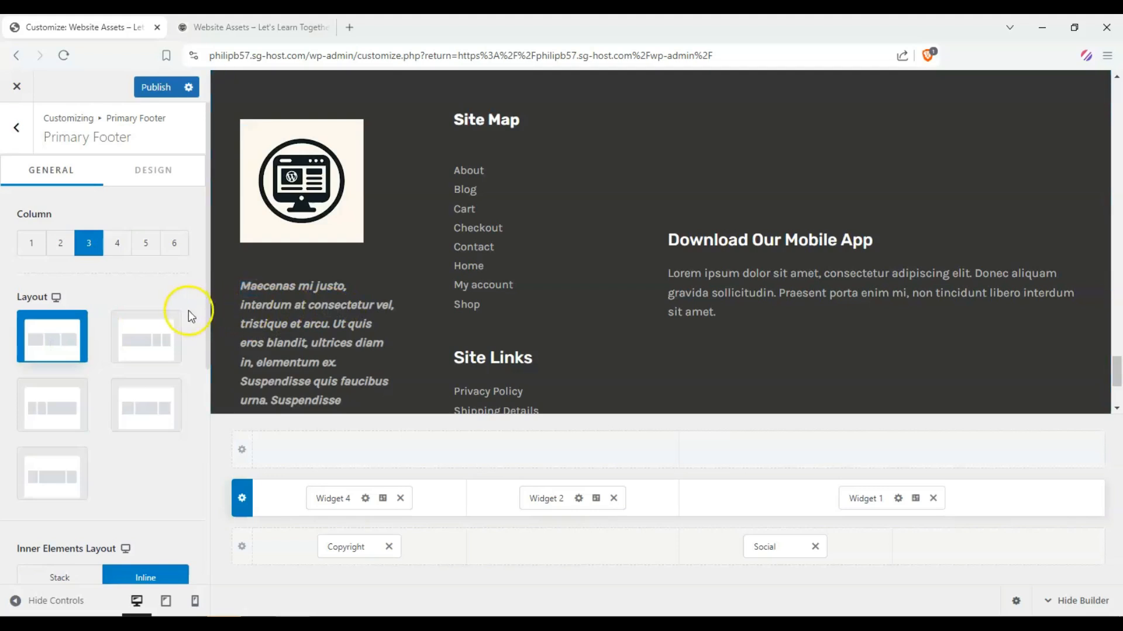
pyautogui.click(143, 335)
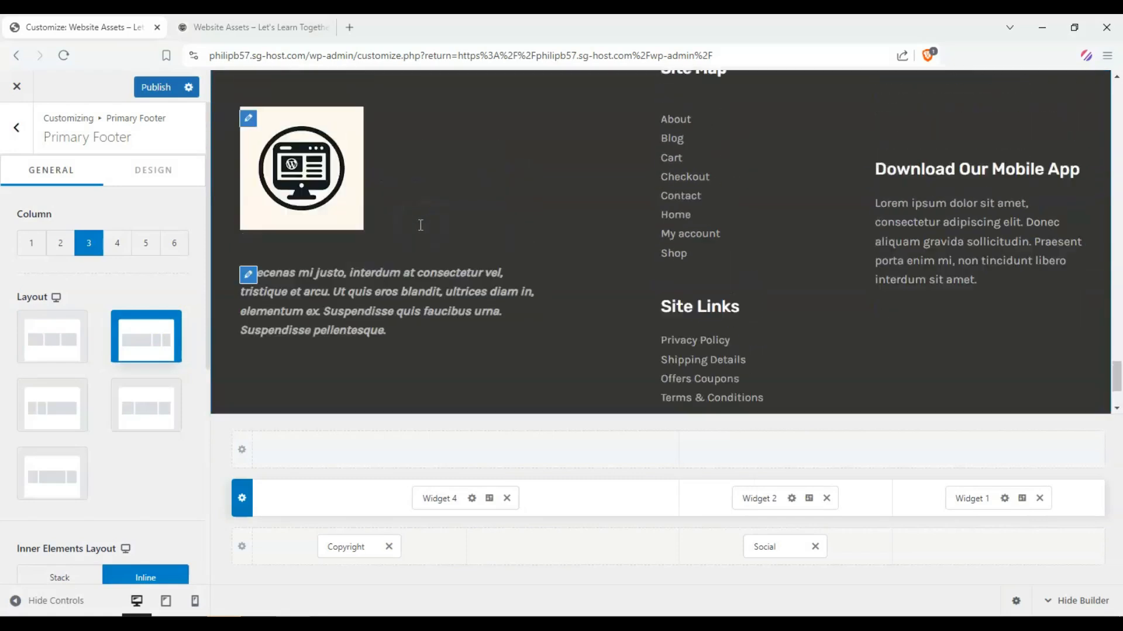
pyautogui.scroll(-2, 419, 351)
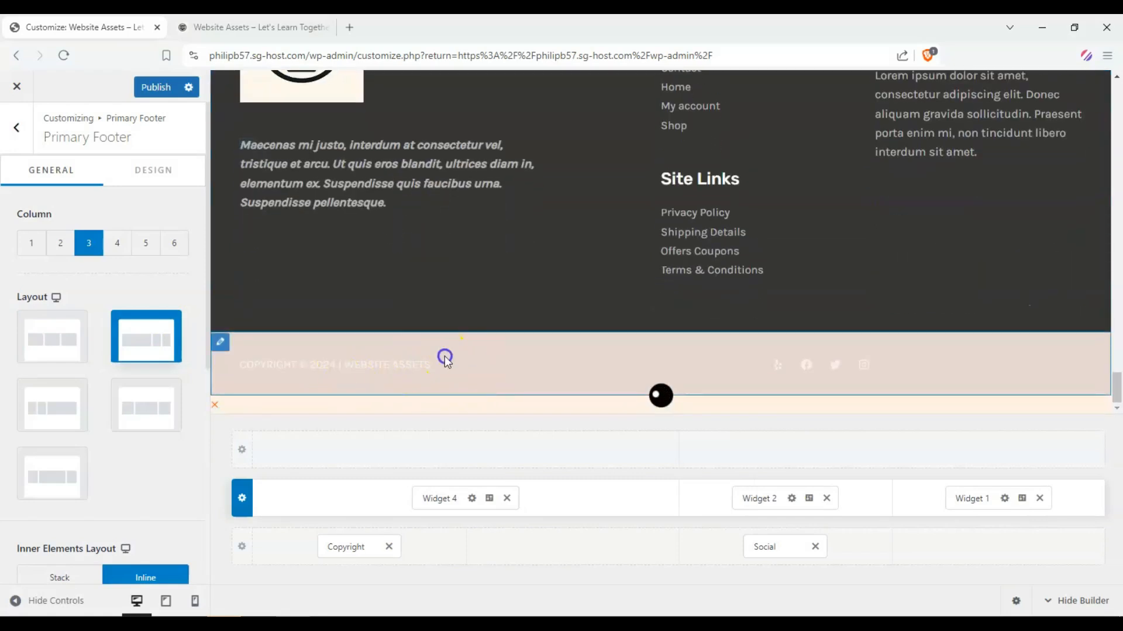
pyautogui.scroll(4, 317, 242)
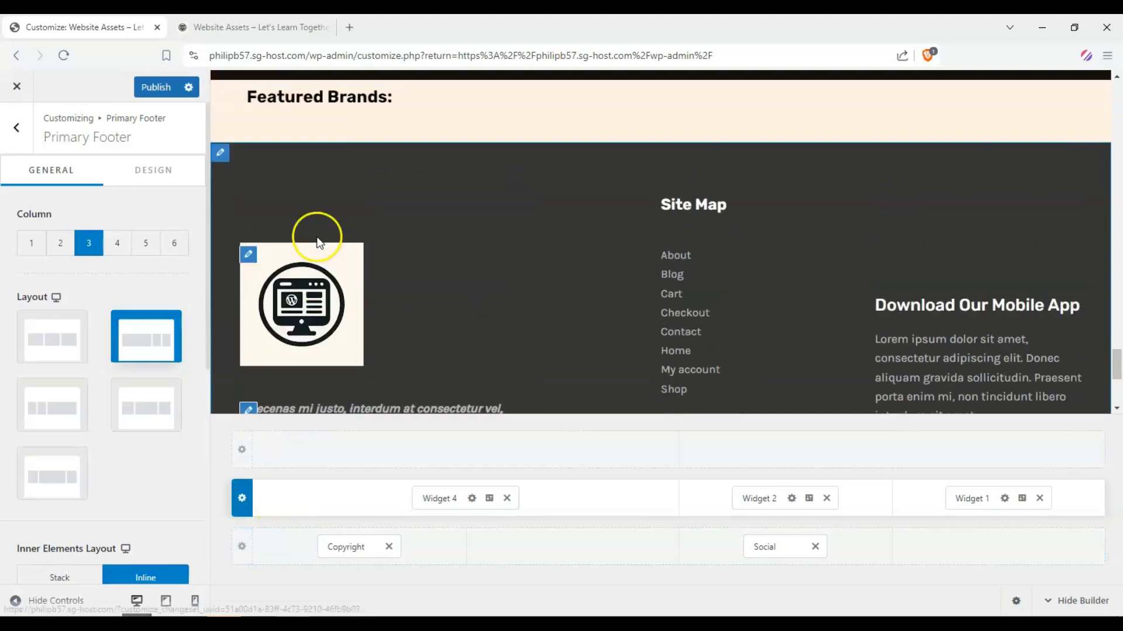
pyautogui.scroll(-4, 263, 346)
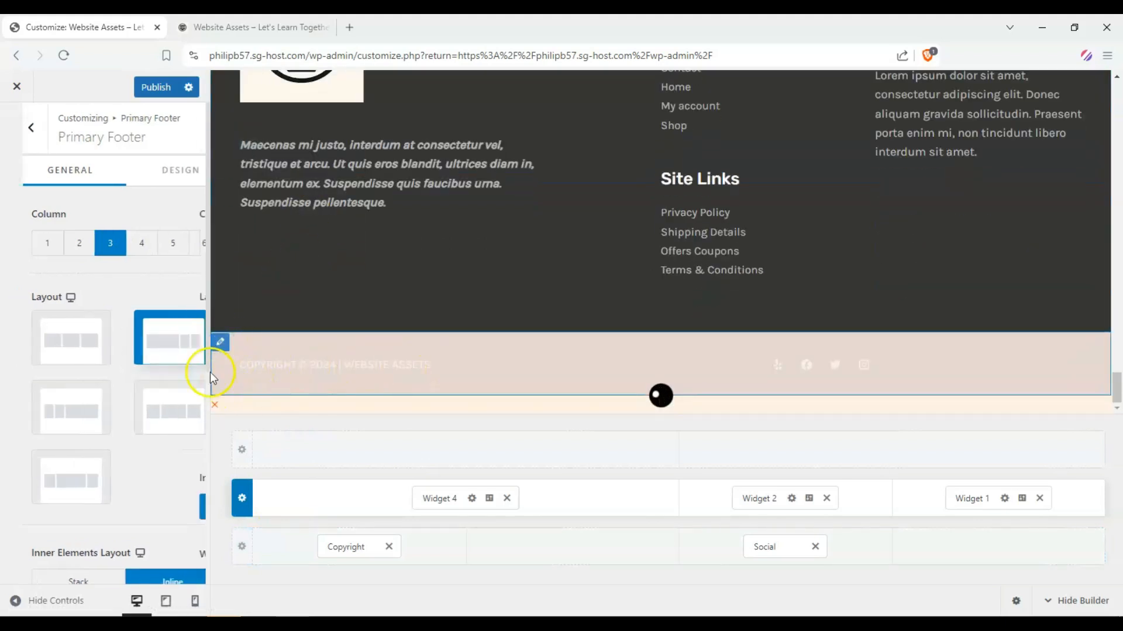
# Step: Set the Below Footer's background color to the dark grey palette swatch to match the Primary Footer
pyautogui.click(220, 342)
pyautogui.scroll(-2, 153, 271)
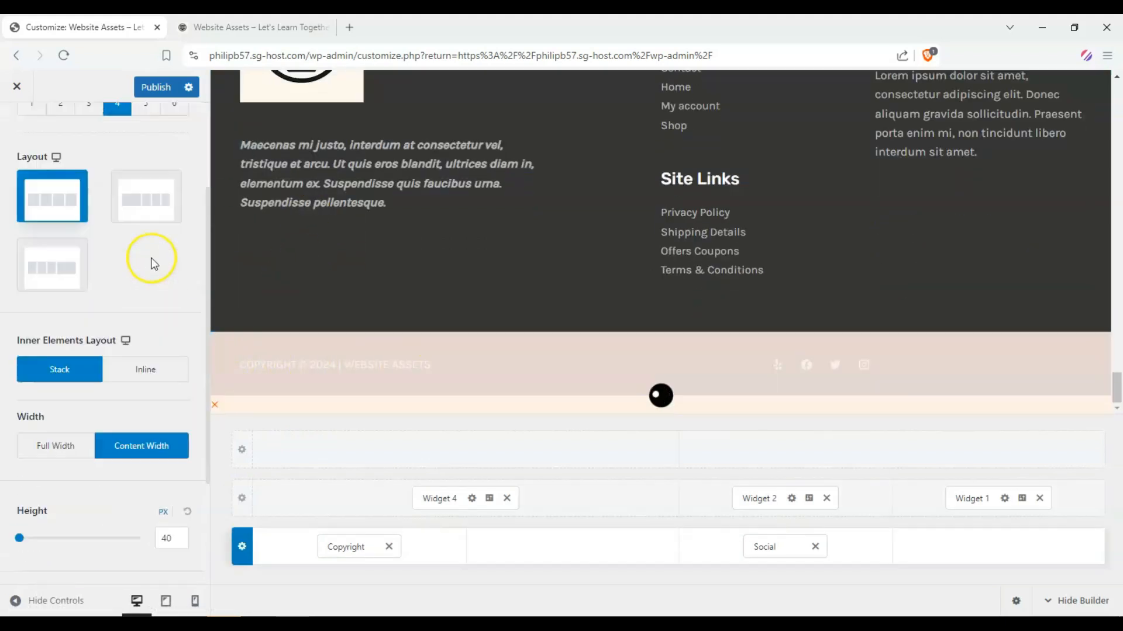
pyautogui.click(190, 175)
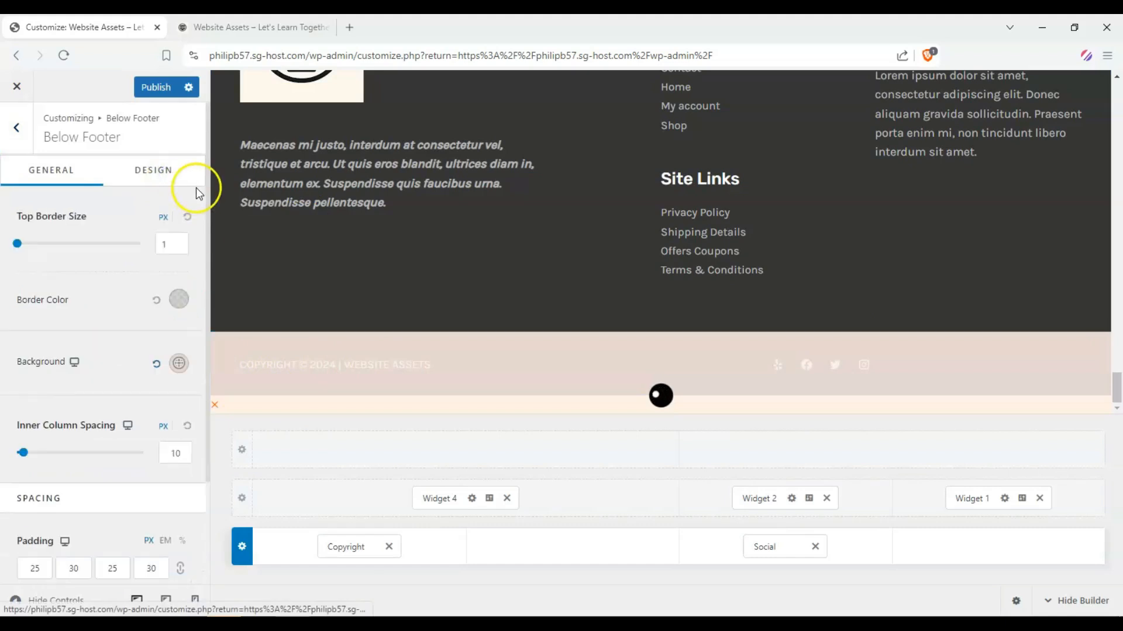
pyautogui.click(179, 364)
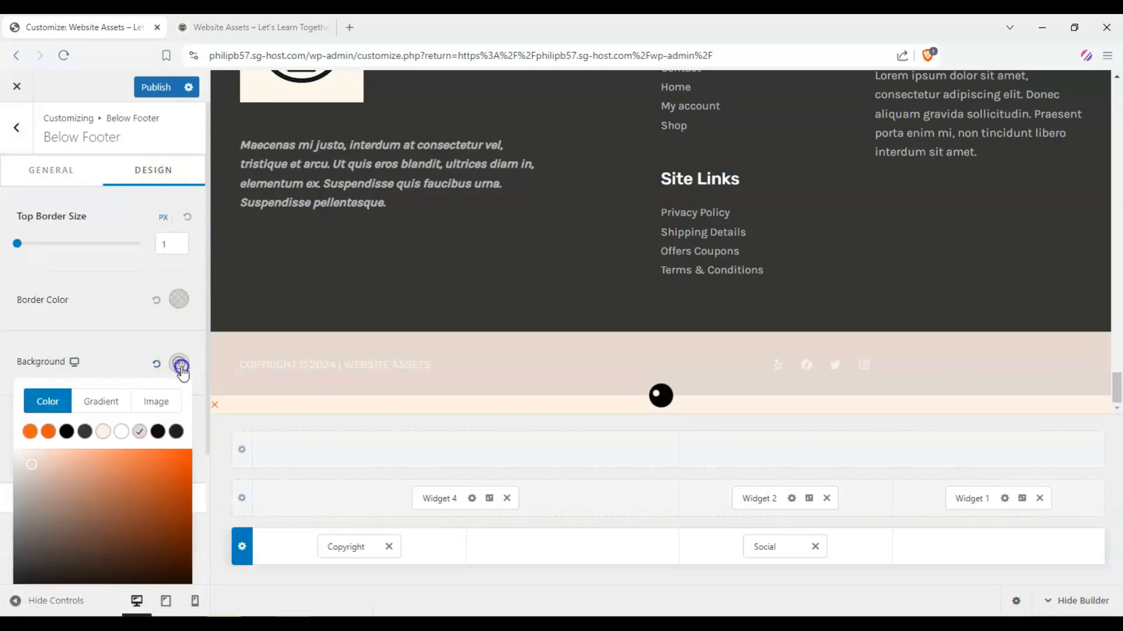
pyautogui.click(85, 431)
# Step: Check the Above Footer row's settings and move the Social element from the Below Footer into its first column
pyautogui.scroll(5, 300, 276)
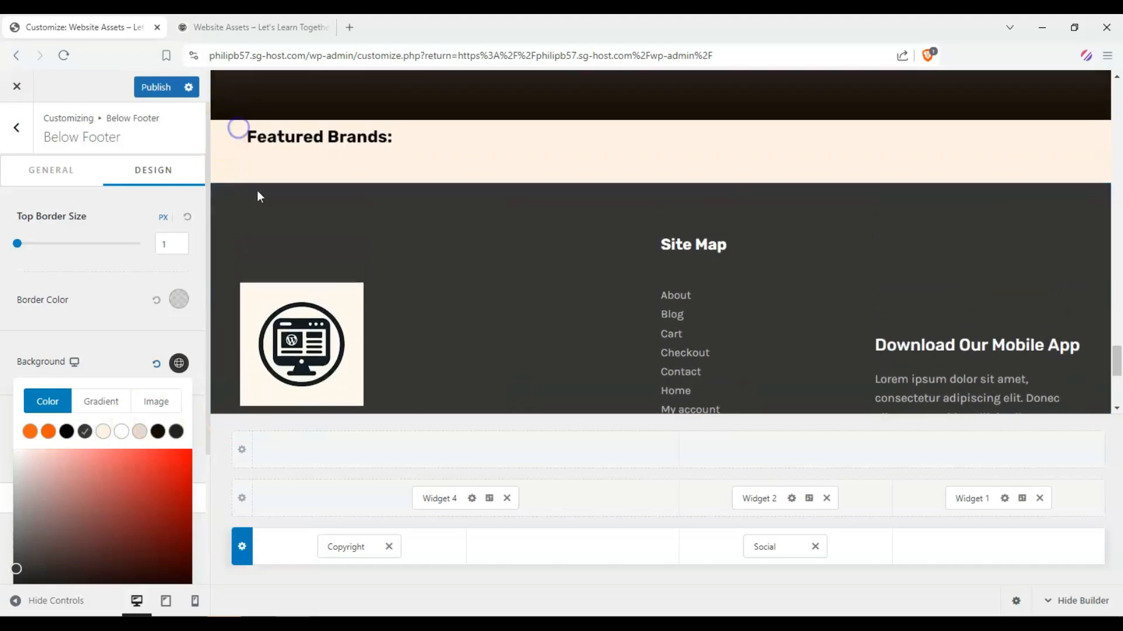
pyautogui.click(242, 450)
pyautogui.click(332, 449)
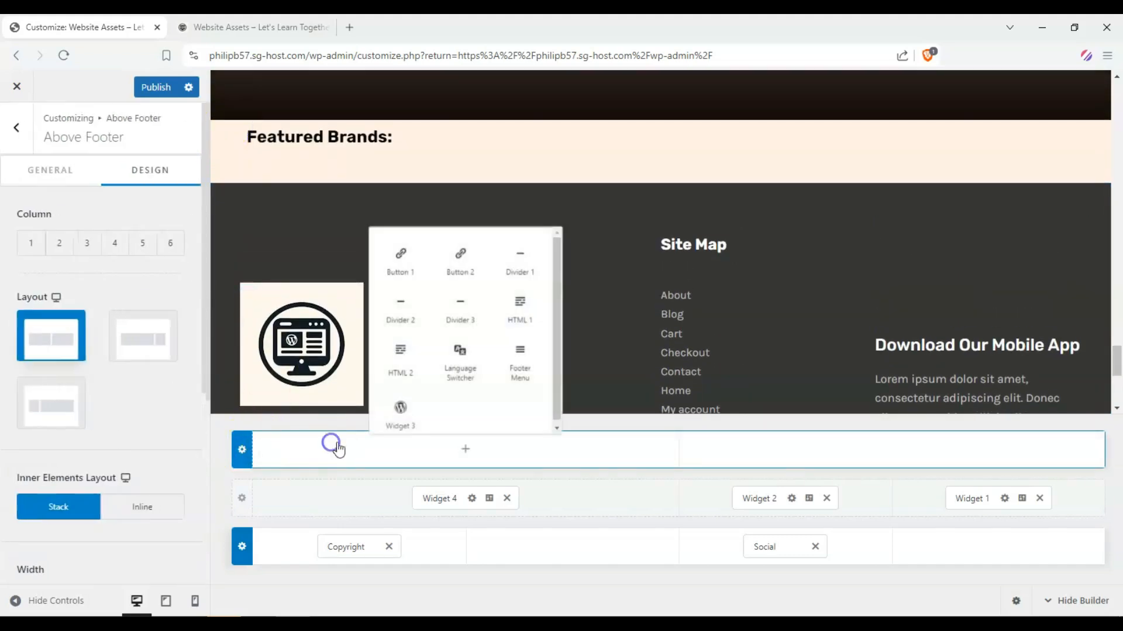
pyautogui.click(238, 451)
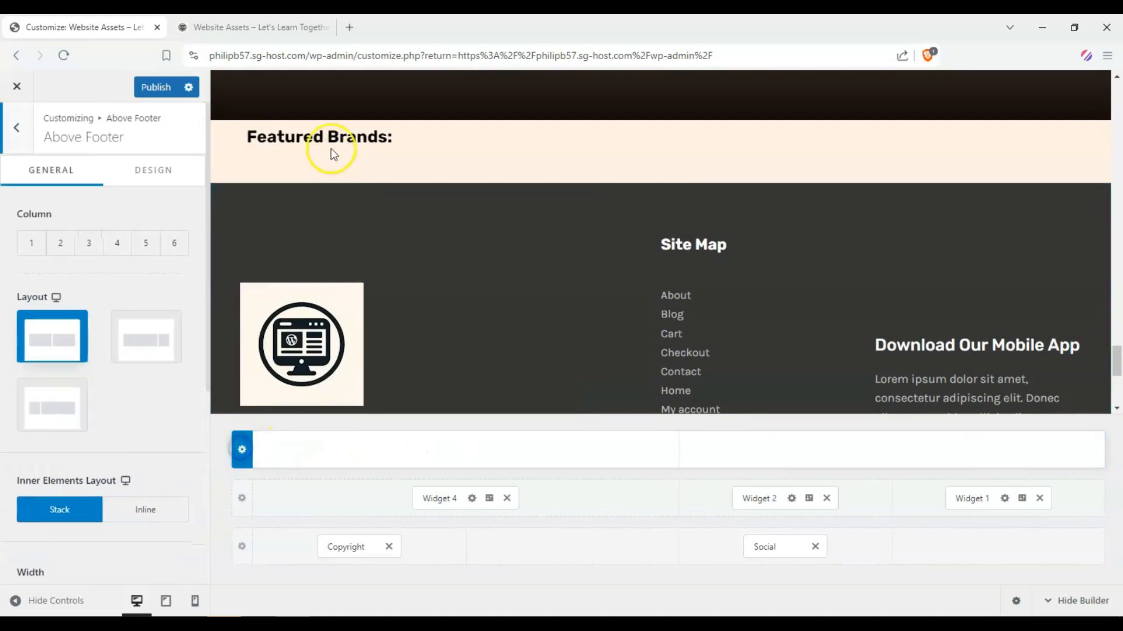
pyautogui.scroll(3, 319, 175)
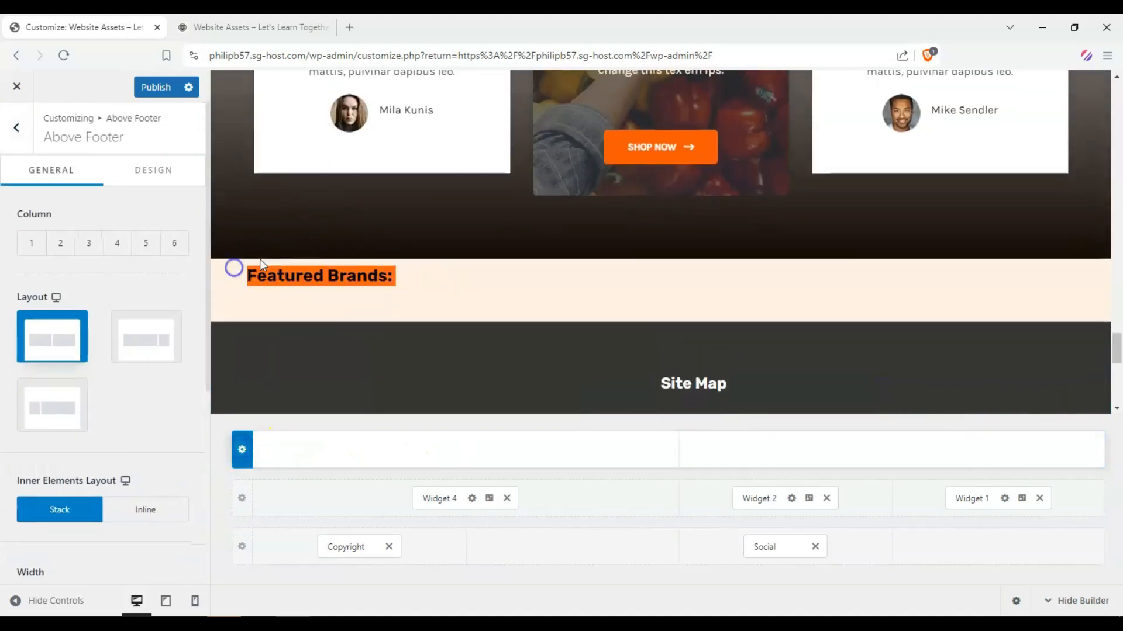
pyautogui.scroll(-3, 260, 258)
pyautogui.scroll(-2, 380, 175)
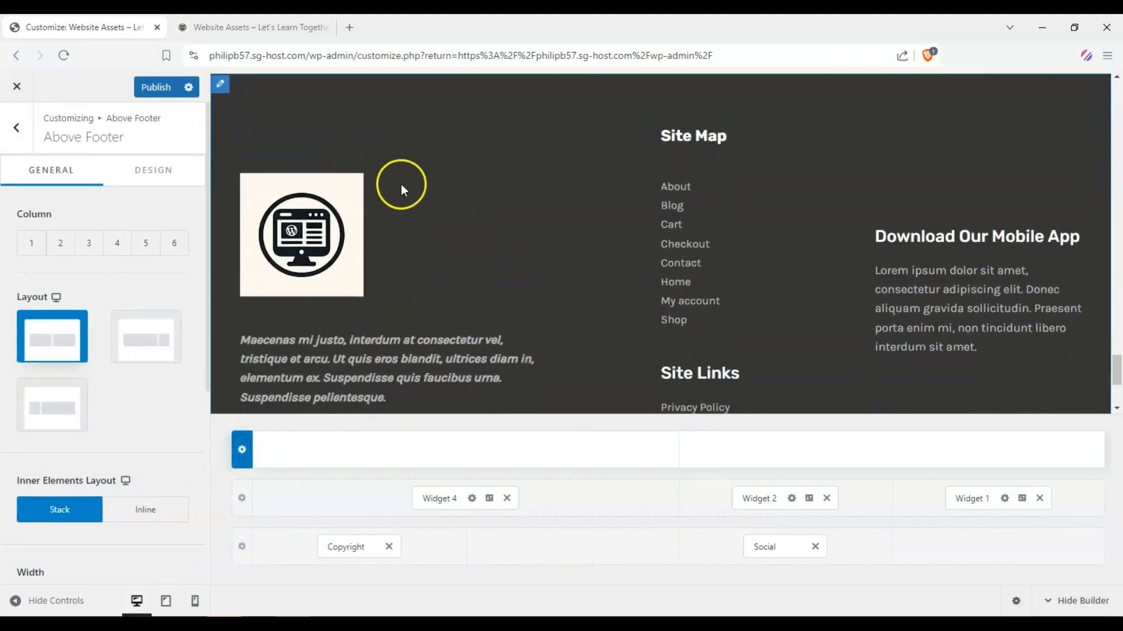
pyautogui.click(159, 179)
pyautogui.moveTo(777, 547); pyautogui.dragTo(395, 451)
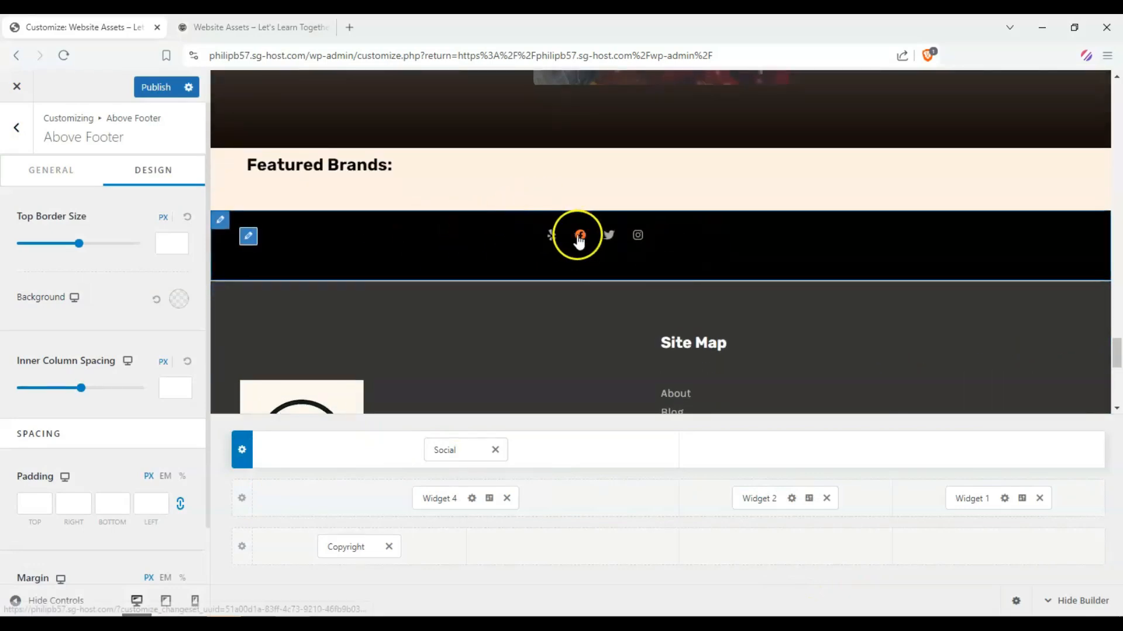
# Step: Set the Above Footer row to 1 column with Middle vertical alignment
pyautogui.moveTo(448, 451); pyautogui.dragTo(618, 449)
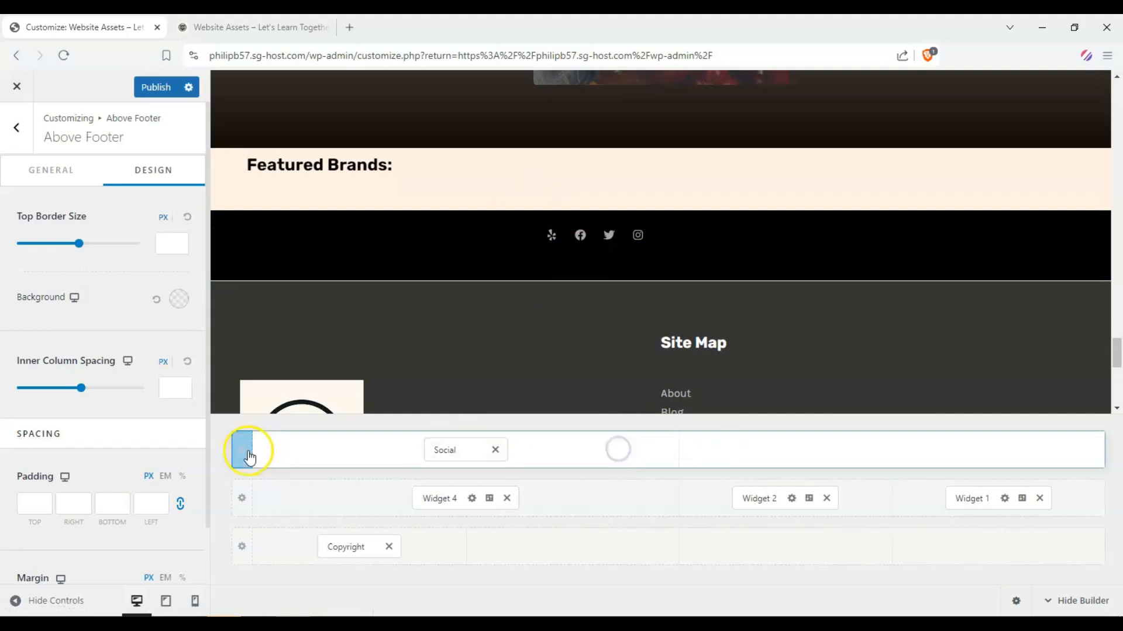
pyautogui.click(246, 451)
pyautogui.click(242, 453)
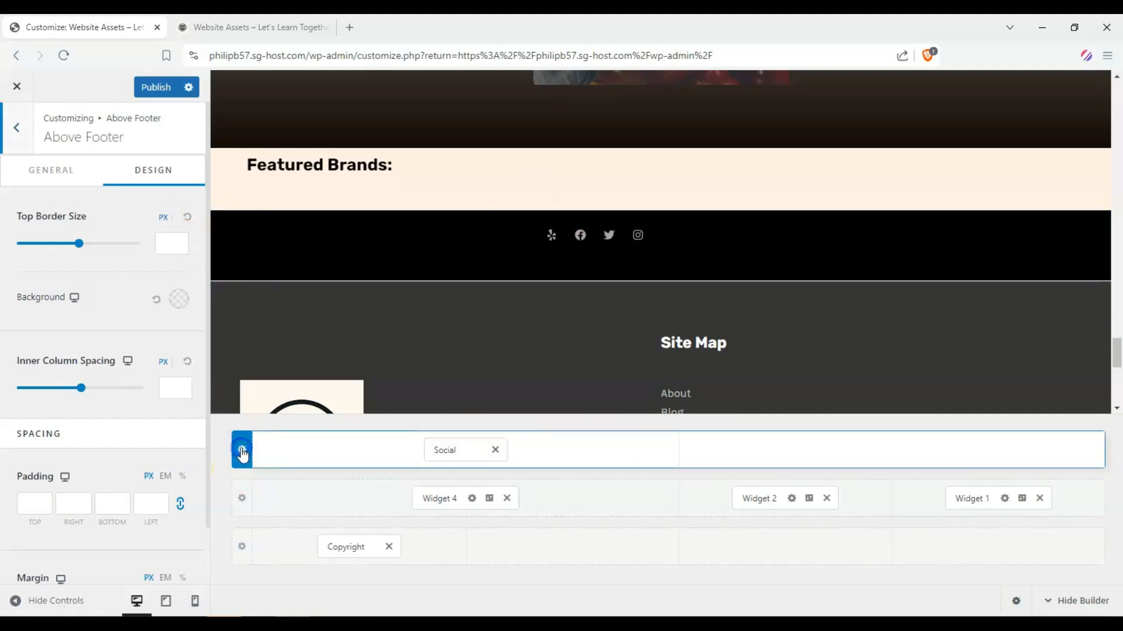
pyautogui.click(79, 173)
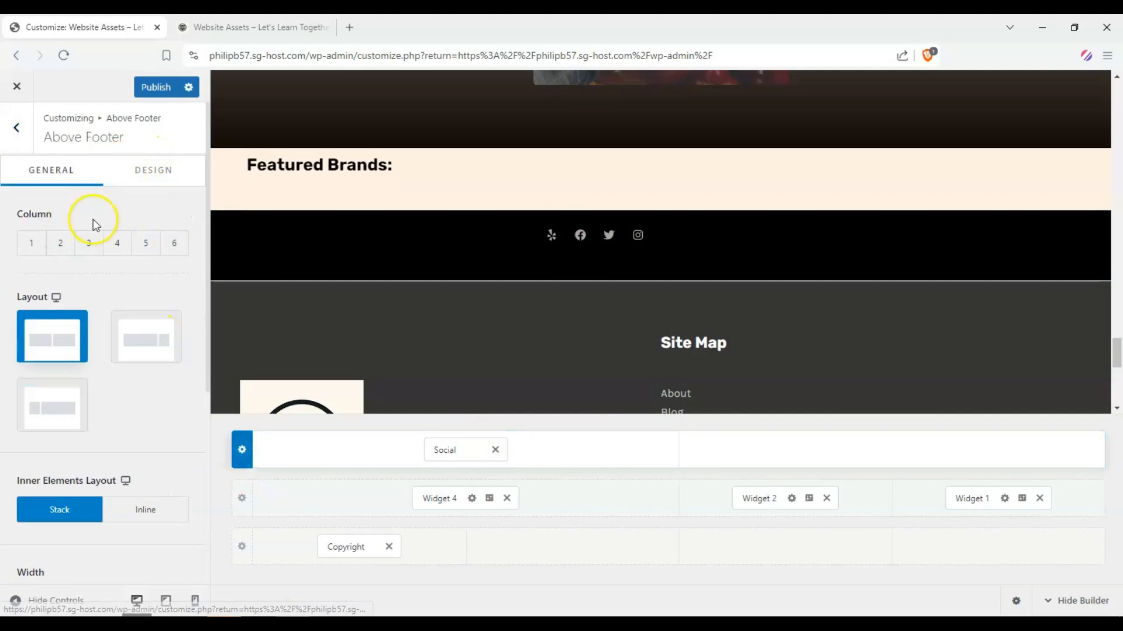
pyautogui.click(31, 245)
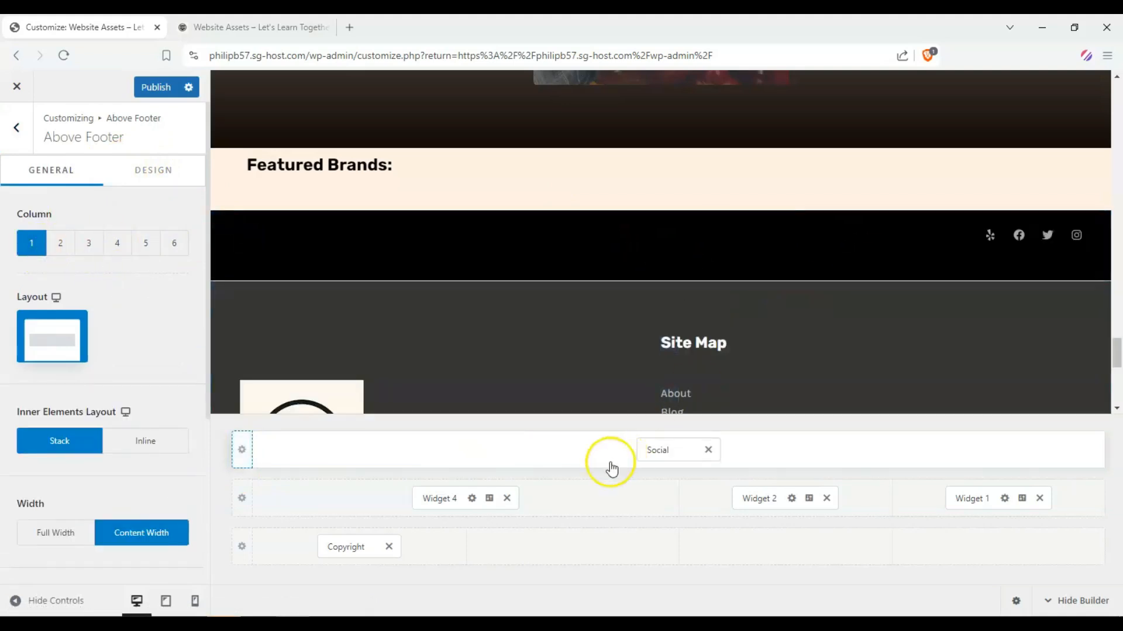
pyautogui.scroll(-4, 119, 402)
pyautogui.click(101, 466)
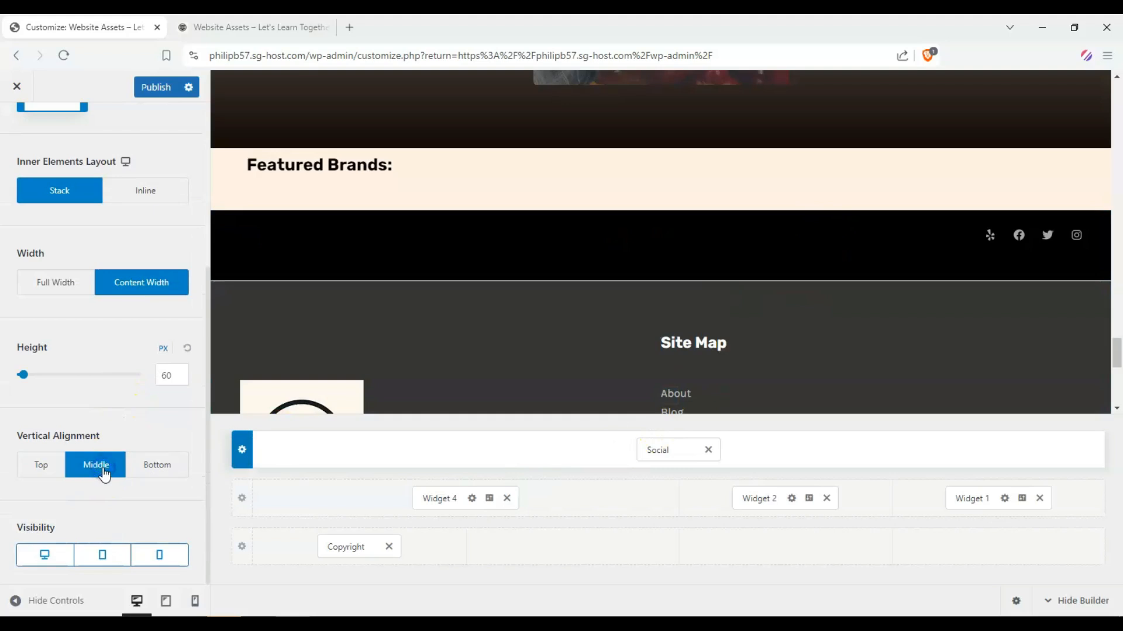
# Step: Center the Social element's icons in the Above Footer row and turn on Show Label
pyautogui.click(684, 450)
pyautogui.scroll(-3, 121, 324)
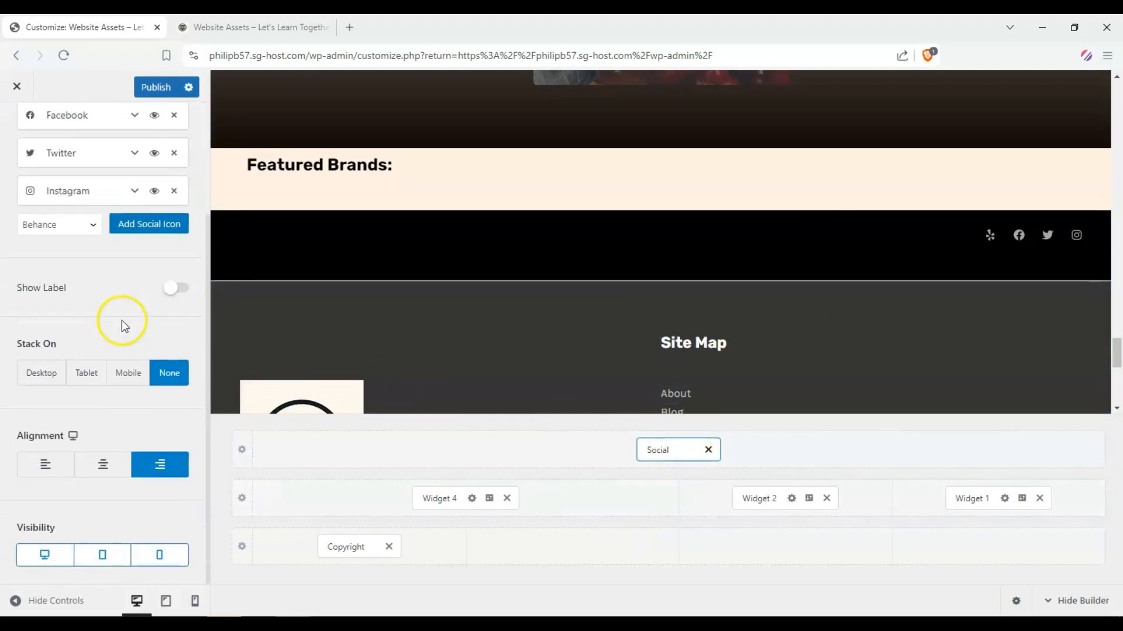
pyautogui.click(102, 461)
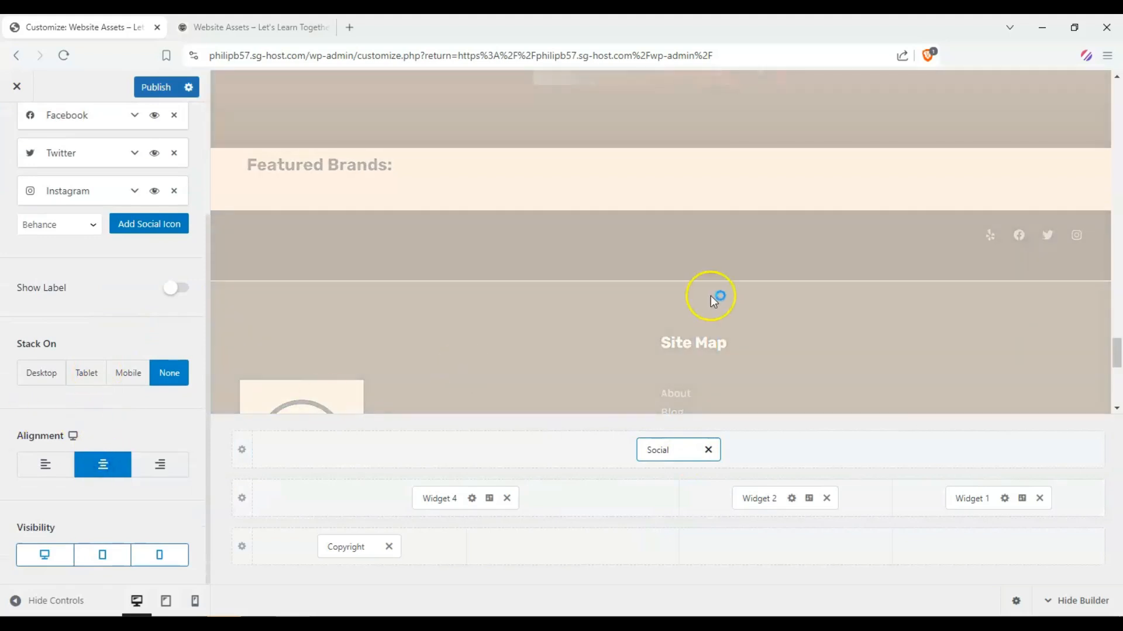
pyautogui.scroll(3, 127, 380)
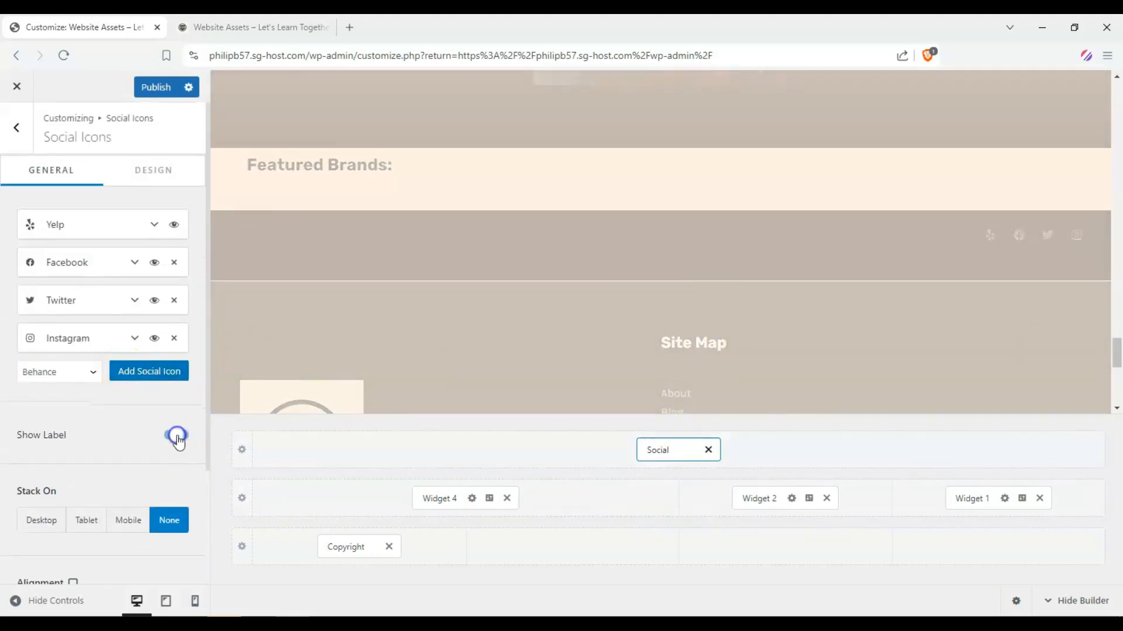
pyautogui.scroll(-3, 6, 338)
pyautogui.scroll(3, 133, 225)
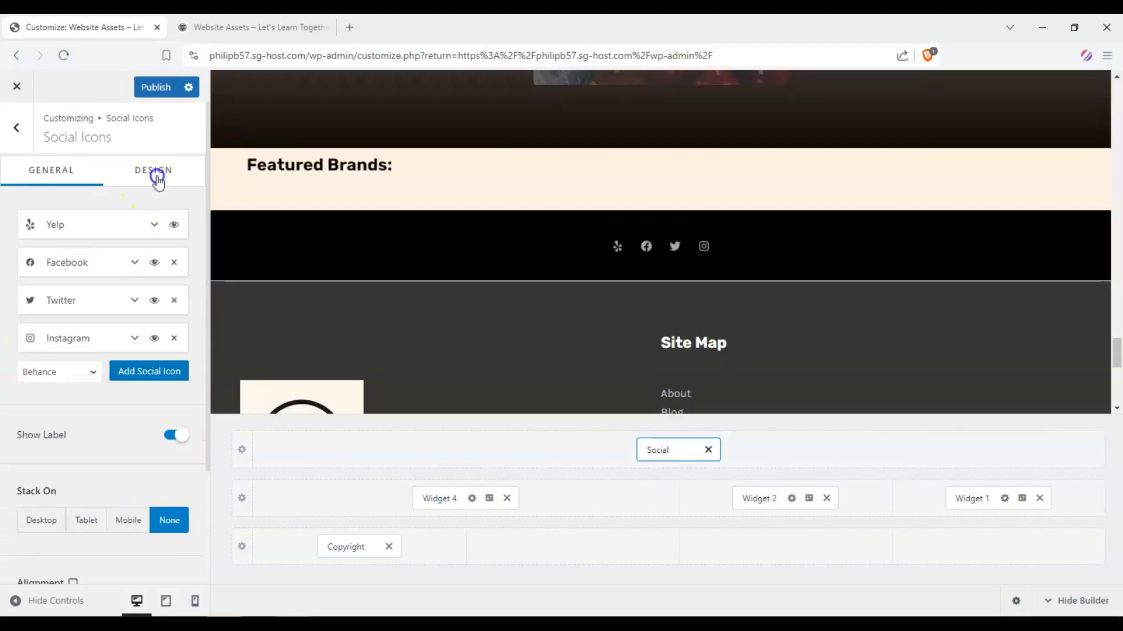
# Step: Set the social icons' design to an icon size of 28 px and an icon spacing of 50 px
pyautogui.click(155, 175)
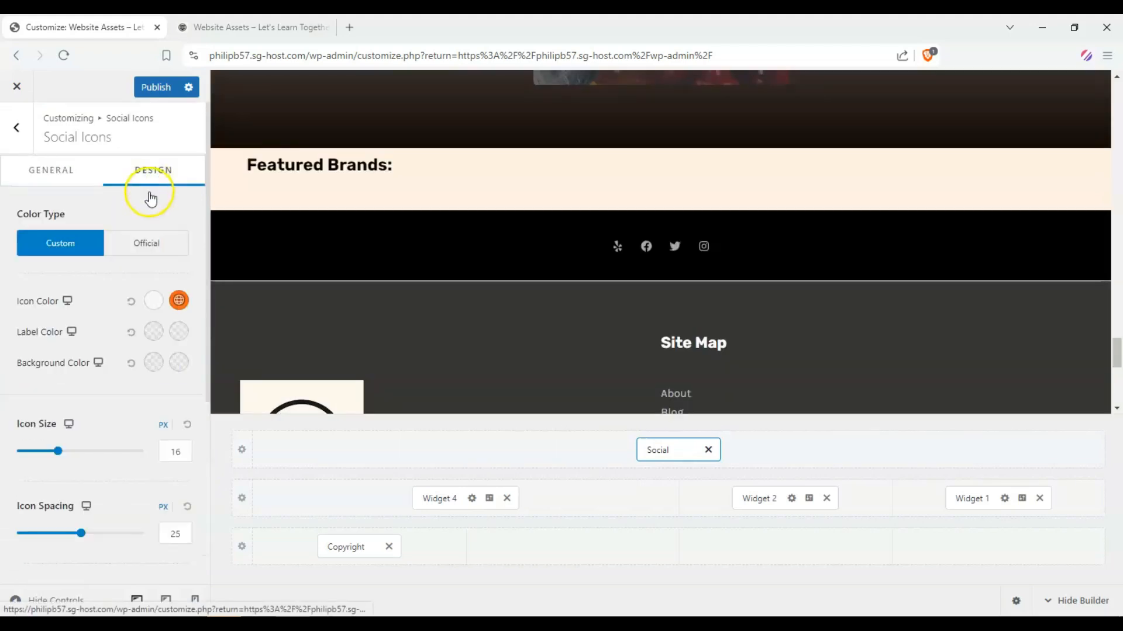
pyautogui.moveTo(58, 451); pyautogui.dragTo(87, 454)
pyautogui.moveTo(82, 533); pyautogui.dragTo(146, 534)
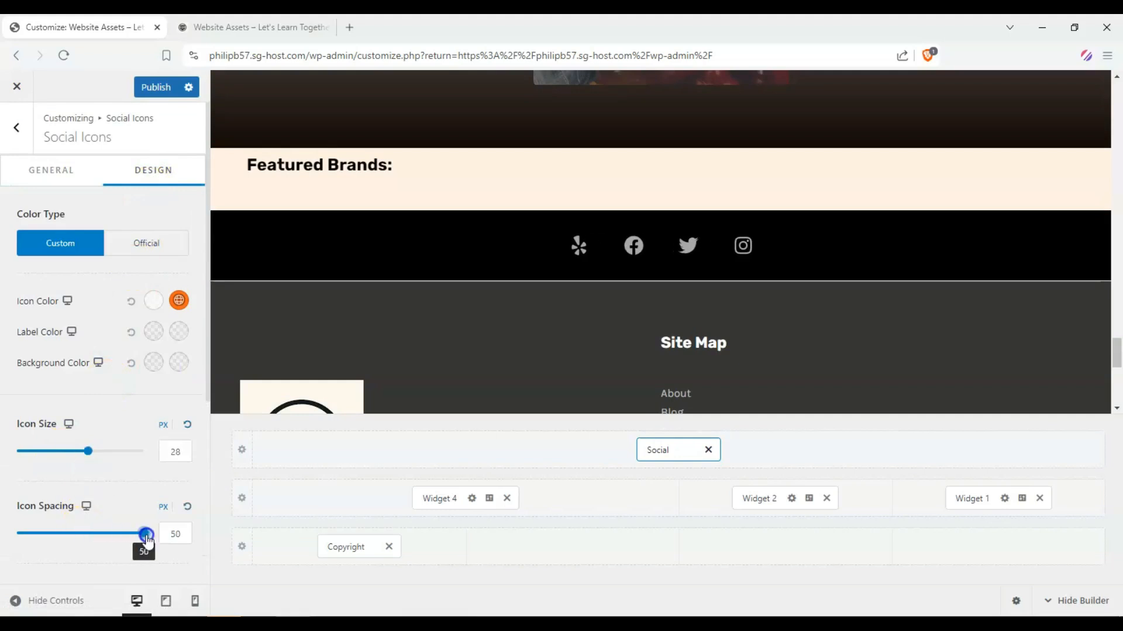
pyautogui.scroll(-4, 463, 401)
pyautogui.scroll(3, 421, 271)
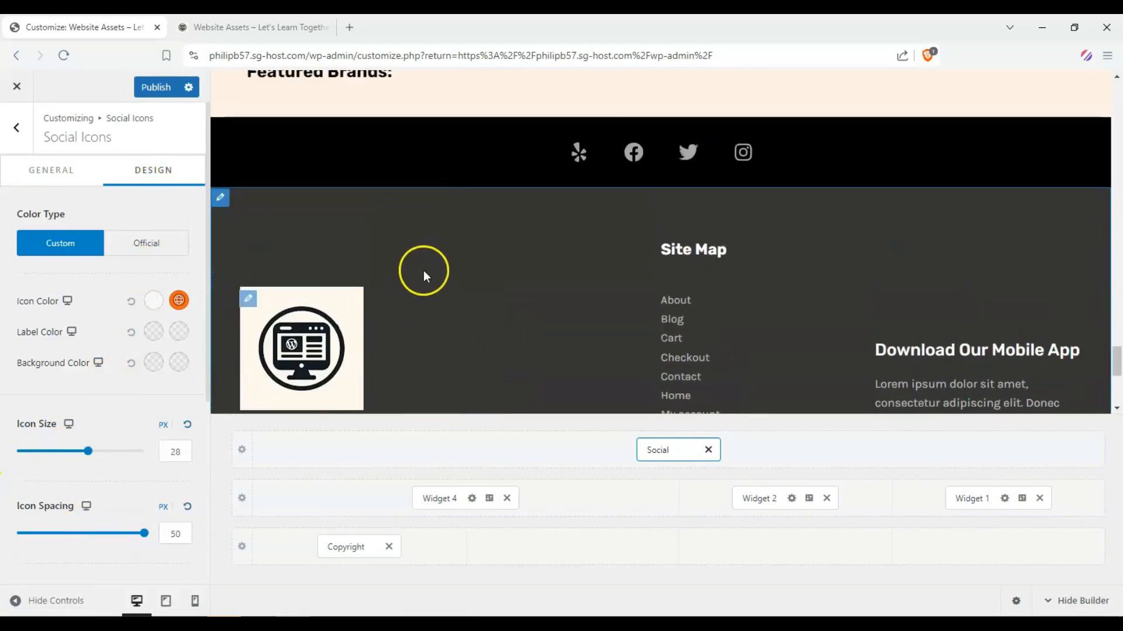
# Step: Examine the footer preview from the social icons row to the copyright line, including the Featured Brands section above it
pyautogui.scroll(-3, 491, 310)
pyautogui.scroll(-3, 491, 310)
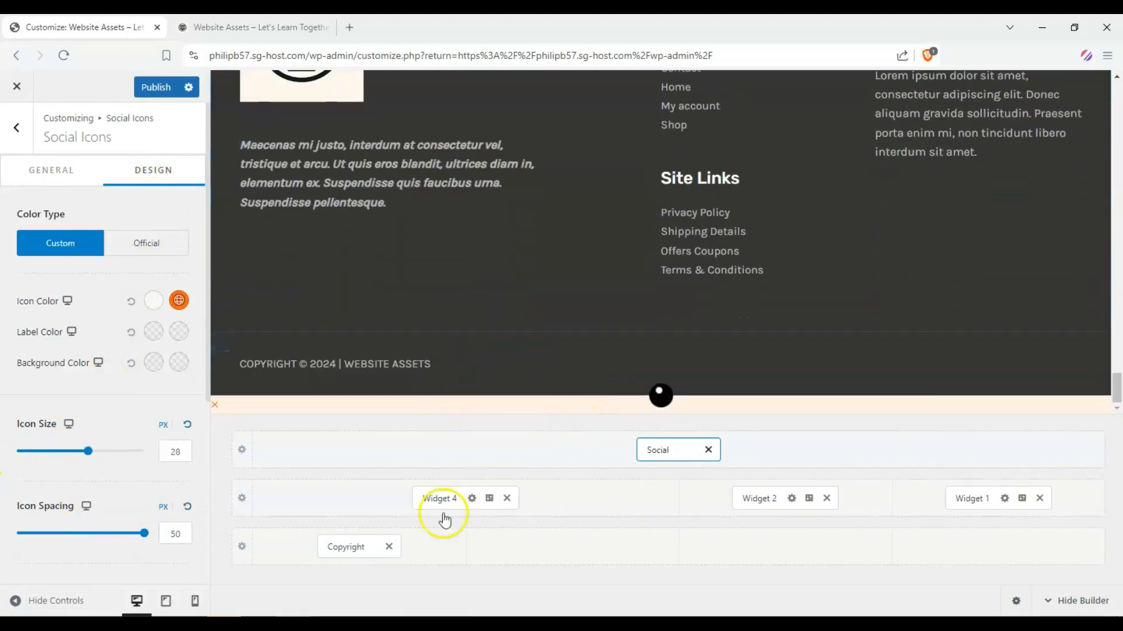
pyautogui.scroll(3, 626, 408)
pyautogui.scroll(4, 531, 168)
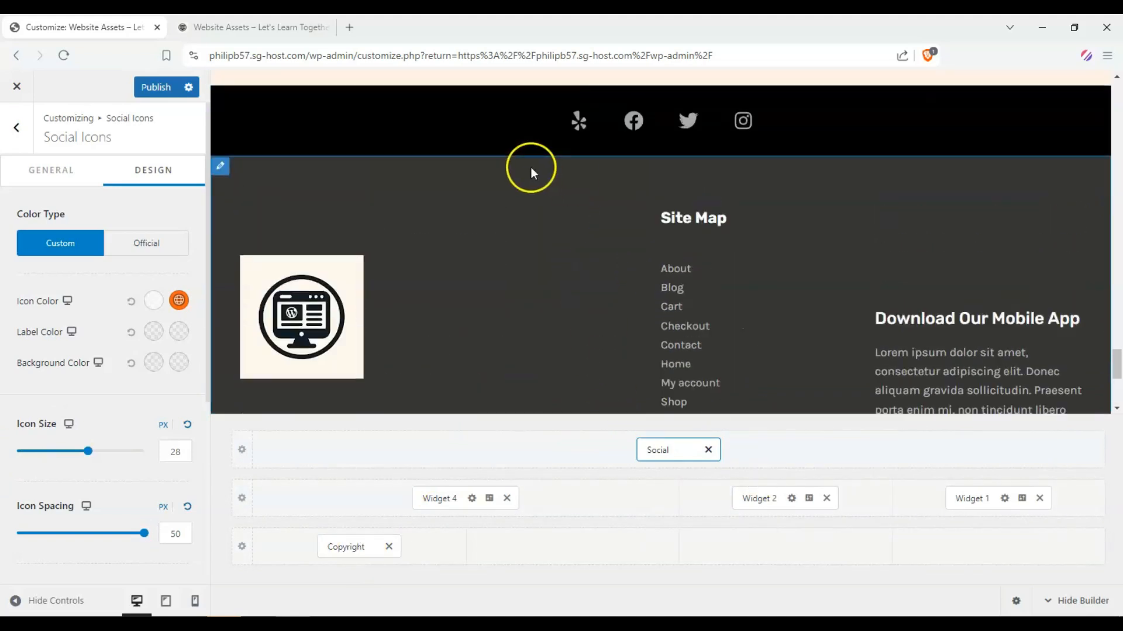
pyautogui.scroll(-2, 514, 211)
pyautogui.scroll(3, 521, 215)
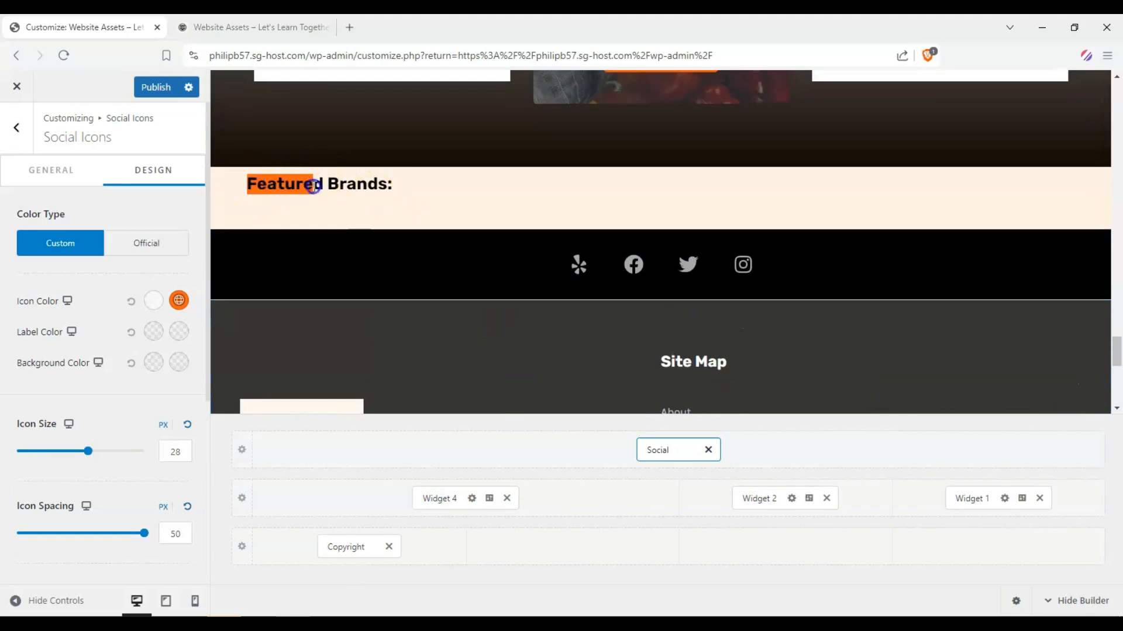
pyautogui.moveTo(313, 186); pyautogui.dragTo(411, 193)
pyautogui.click(413, 192)
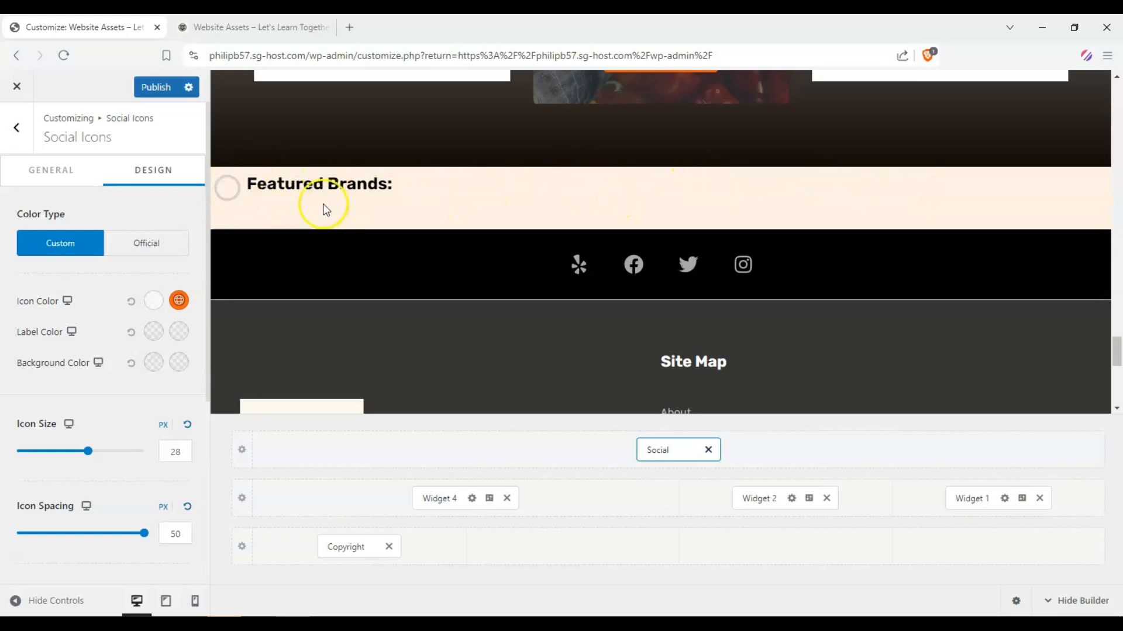
pyautogui.scroll(-2, 349, 223)
pyautogui.scroll(3, 415, 281)
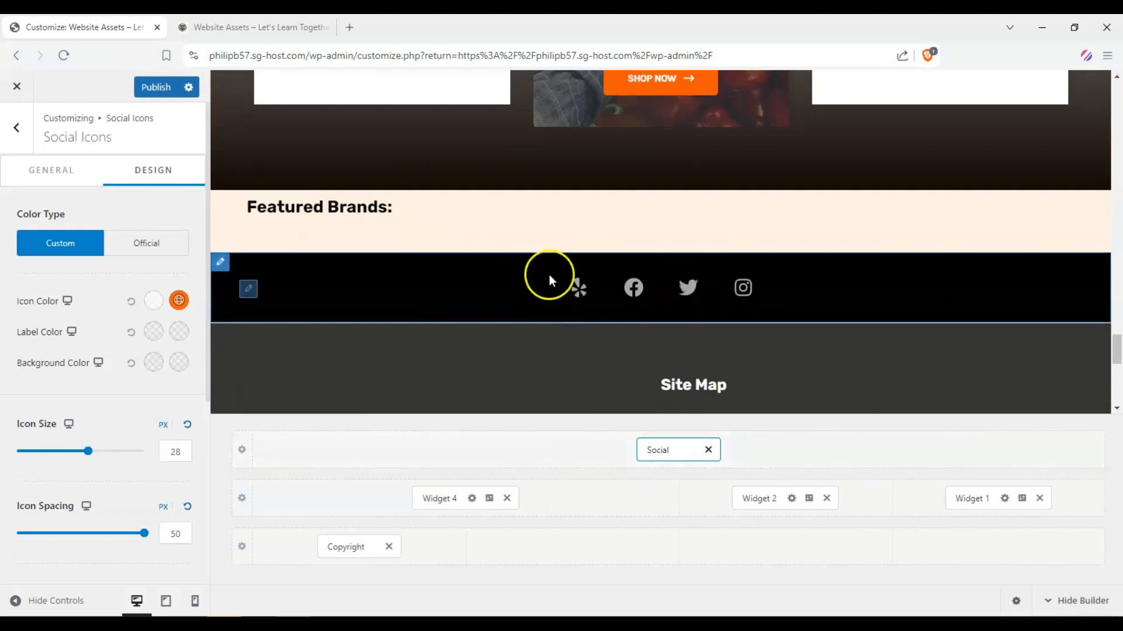
pyautogui.scroll(4, 490, 214)
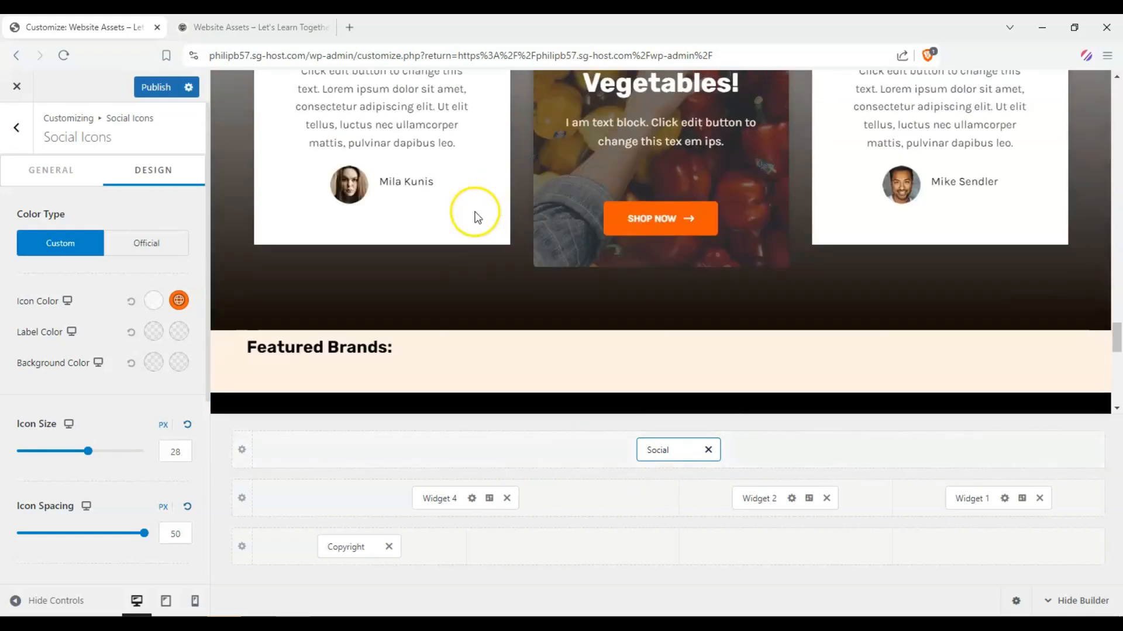
# Step: Publish the footer customizations and return to the bottom of the page preview
pyautogui.moveTo(1117, 331); pyautogui.dragTo(1062, 36)
pyautogui.click(155, 88)
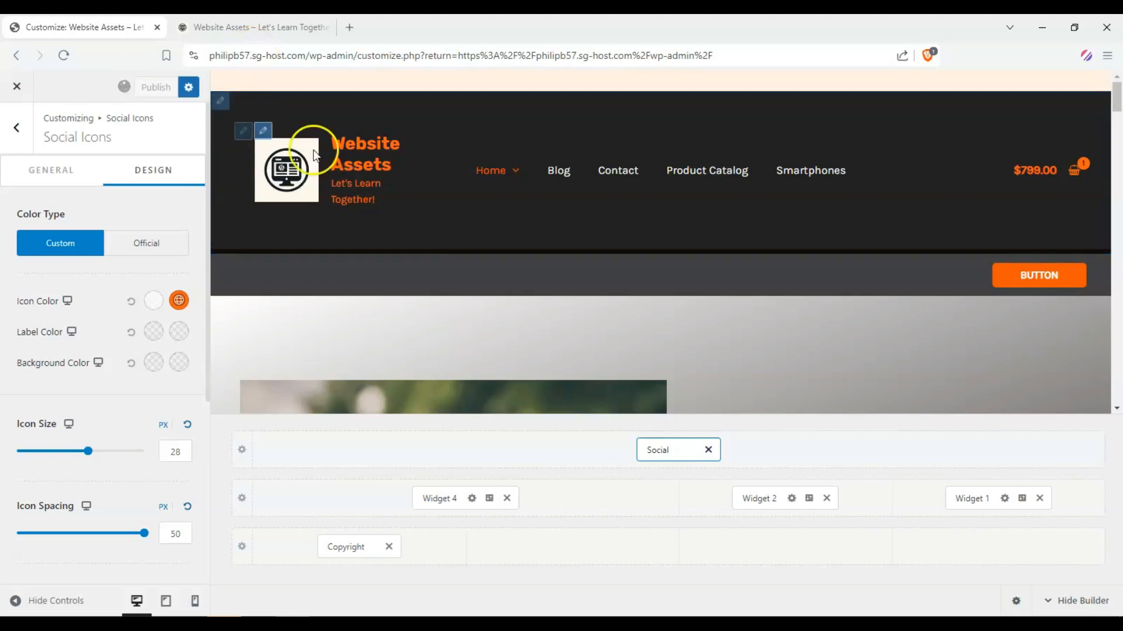
pyautogui.click(1116, 143)
pyautogui.moveTo(1116, 134); pyautogui.dragTo(1115, 401)
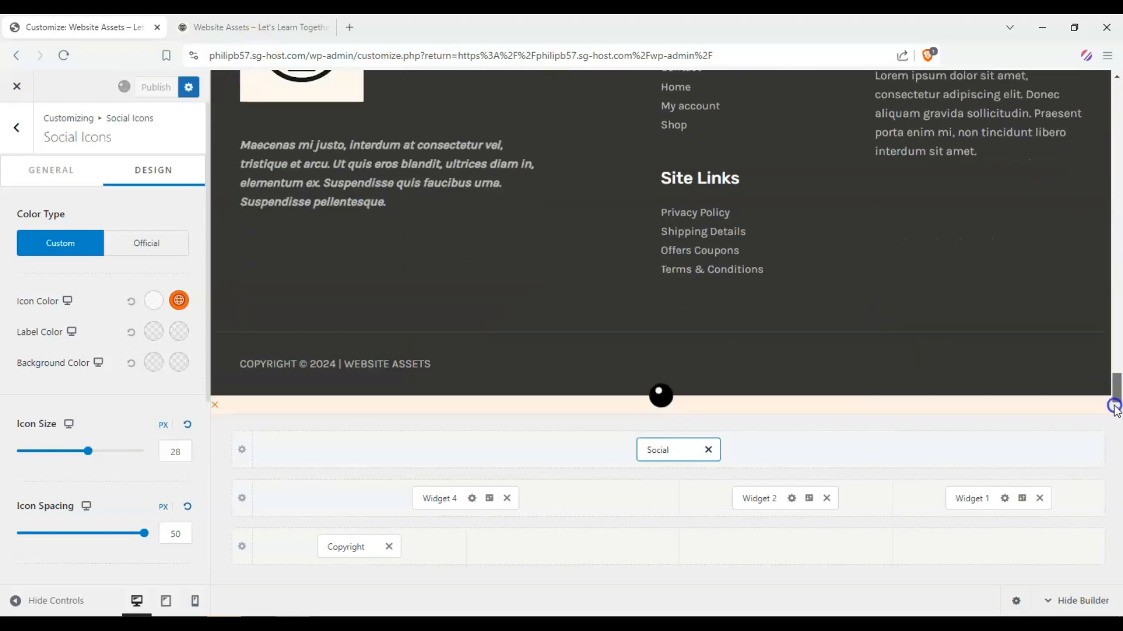
# Step: Browse the blocks that can be added to Footer Builder Widget 2 and check the footer columns in the preview
pyautogui.click(771, 501)
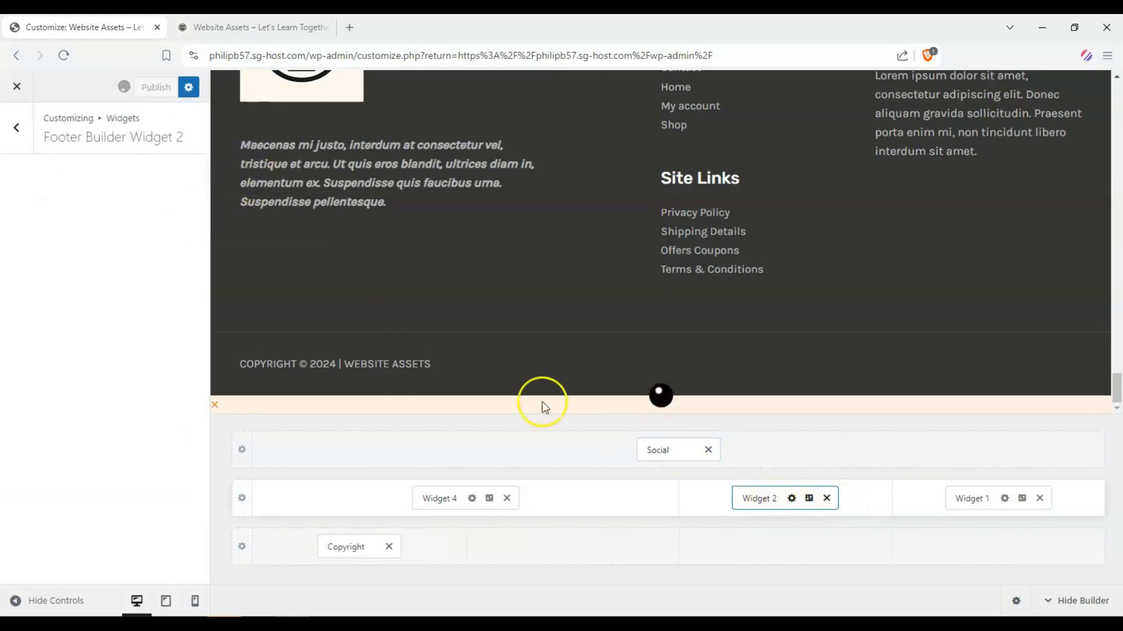
pyautogui.click(166, 172)
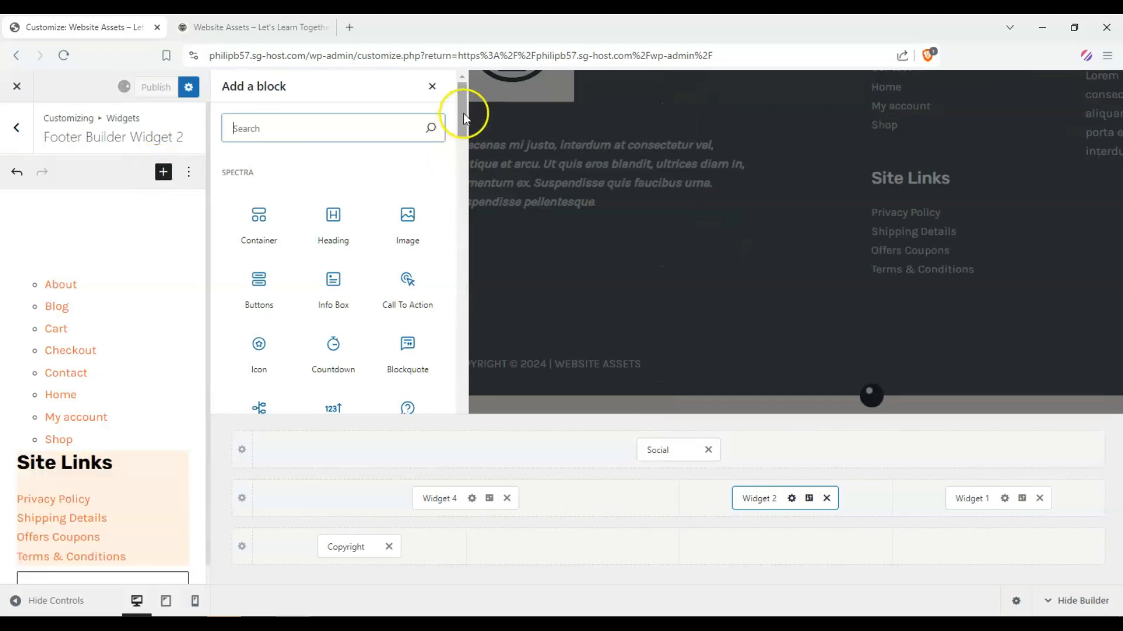
pyautogui.moveTo(463, 114); pyautogui.dragTo(455, 144)
pyautogui.scroll(-15, 245, 267)
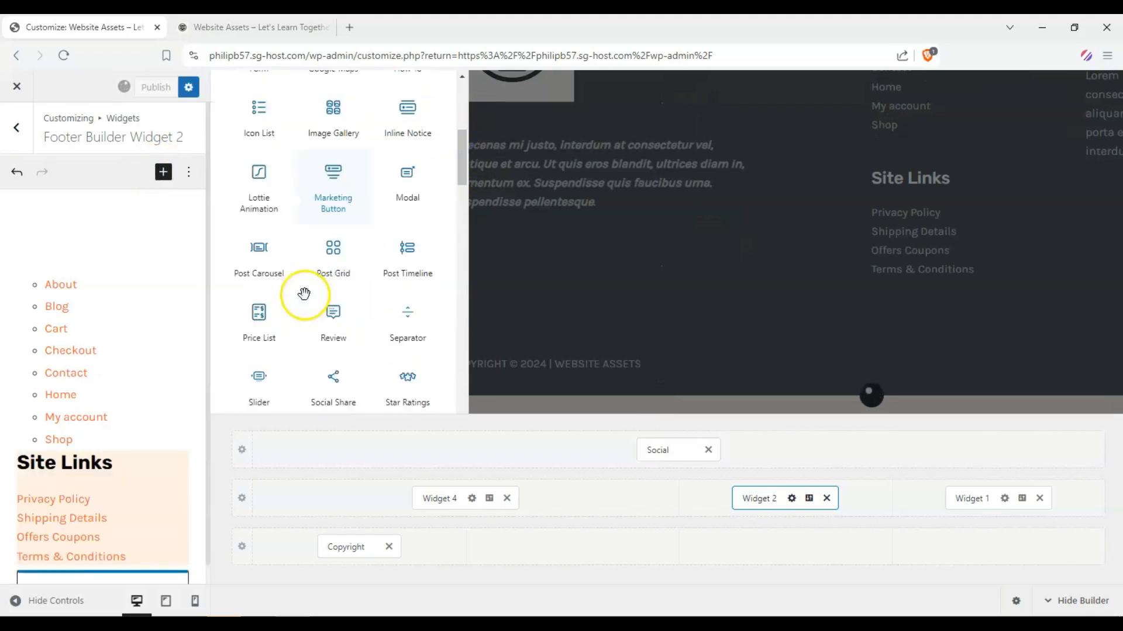
pyautogui.scroll(1, 354, 270)
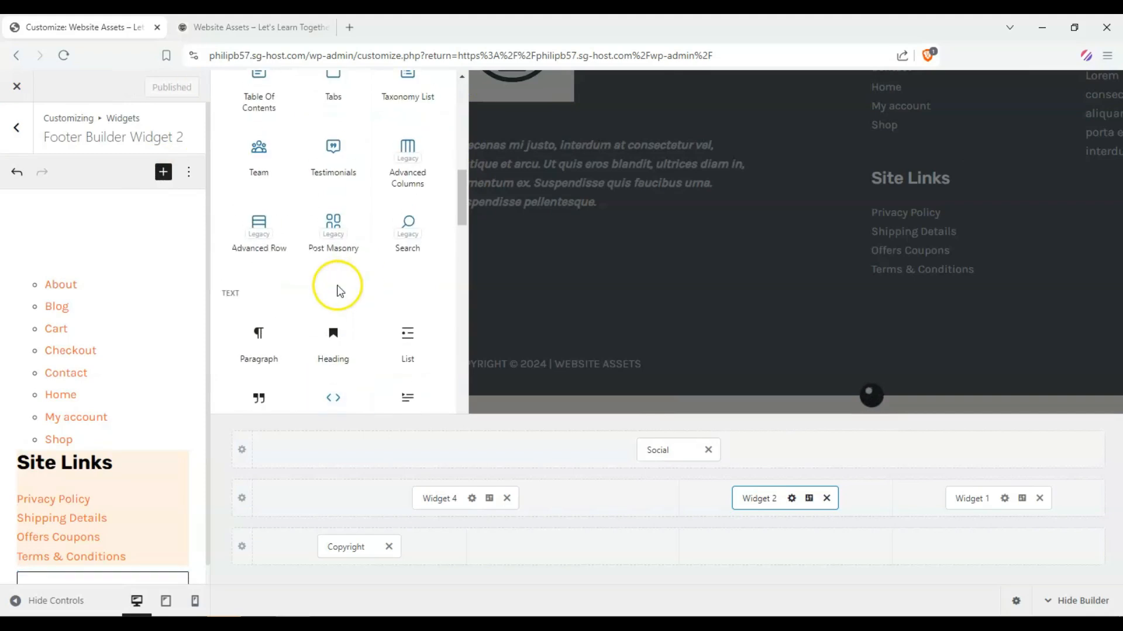
pyautogui.scroll(-3, 327, 287)
pyautogui.scroll(5, 669, 251)
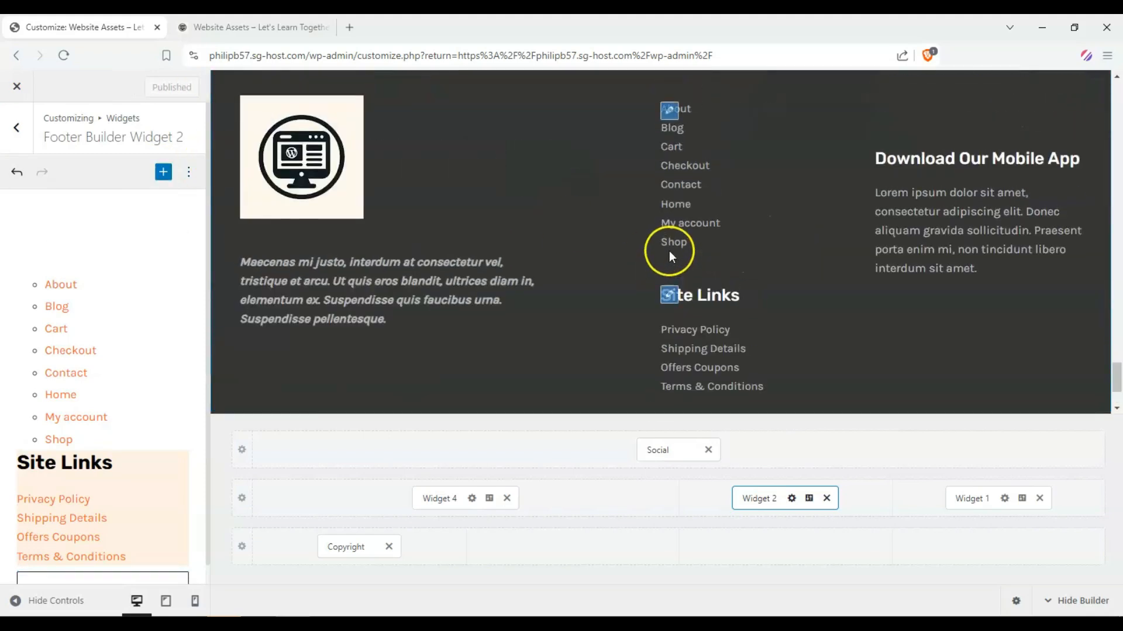
pyautogui.scroll(2, 614, 264)
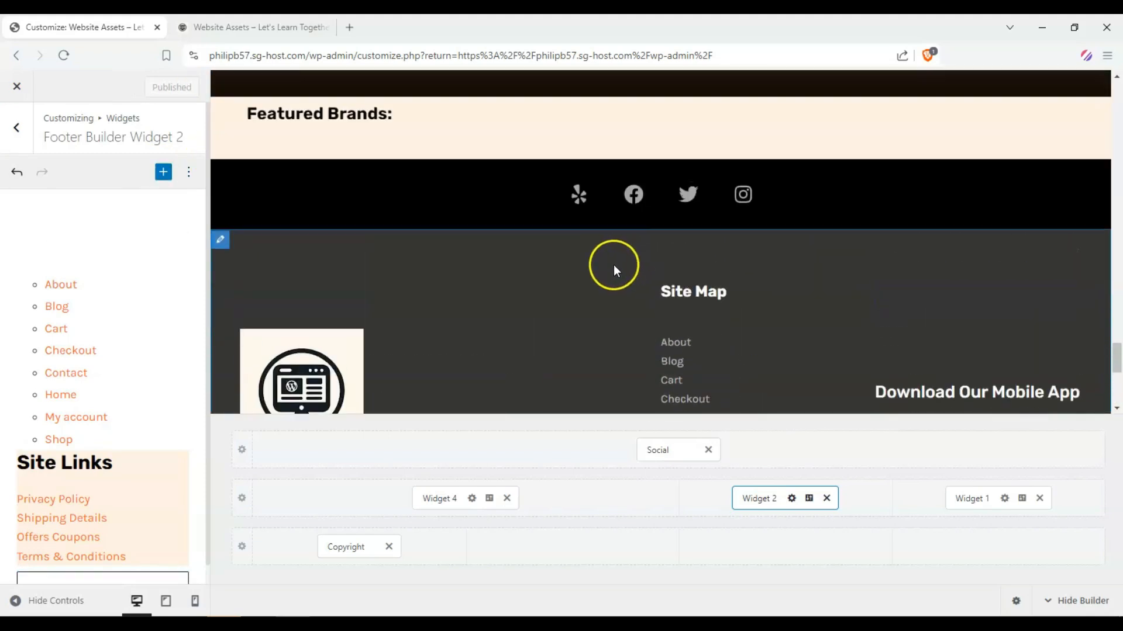
pyautogui.scroll(-5, 581, 262)
pyautogui.scroll(8, 570, 269)
# Step: Reload the live website in its own browser tab and review the published footer, header and hero section
pyautogui.click(274, 25)
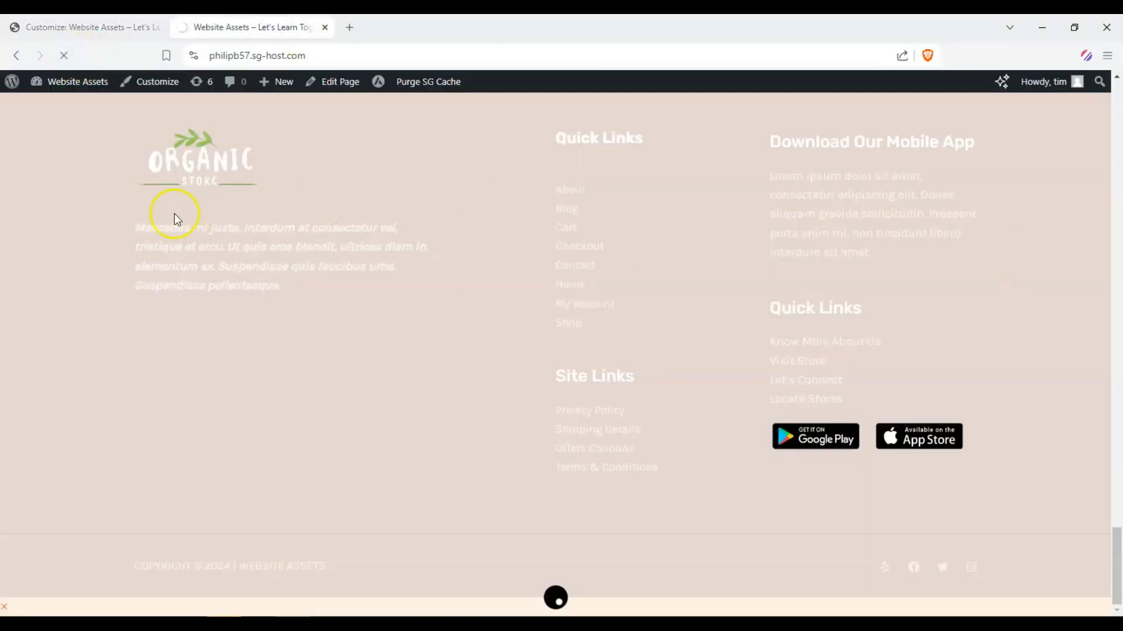
pyautogui.click(76, 20)
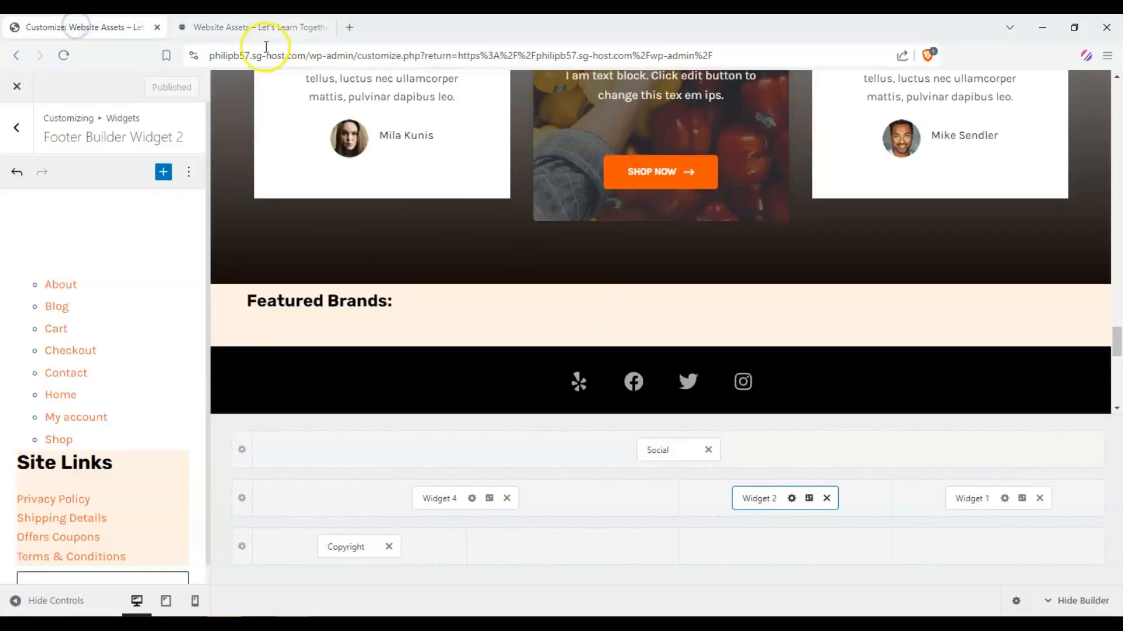
pyautogui.click(255, 31)
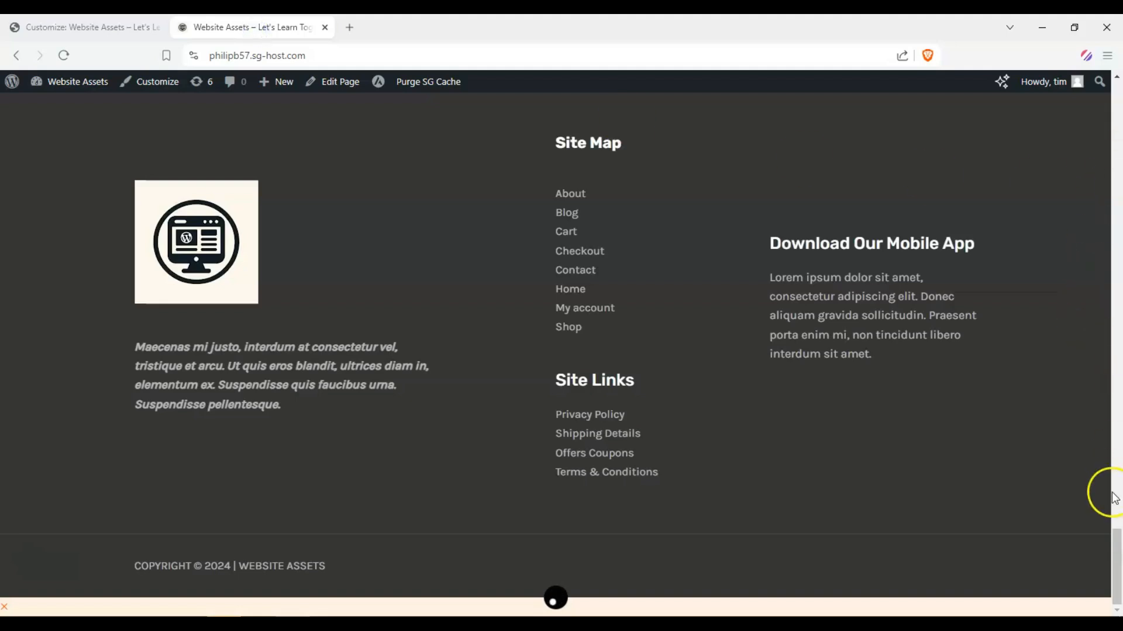
pyautogui.moveTo(1114, 499); pyautogui.dragTo(1117, 62)
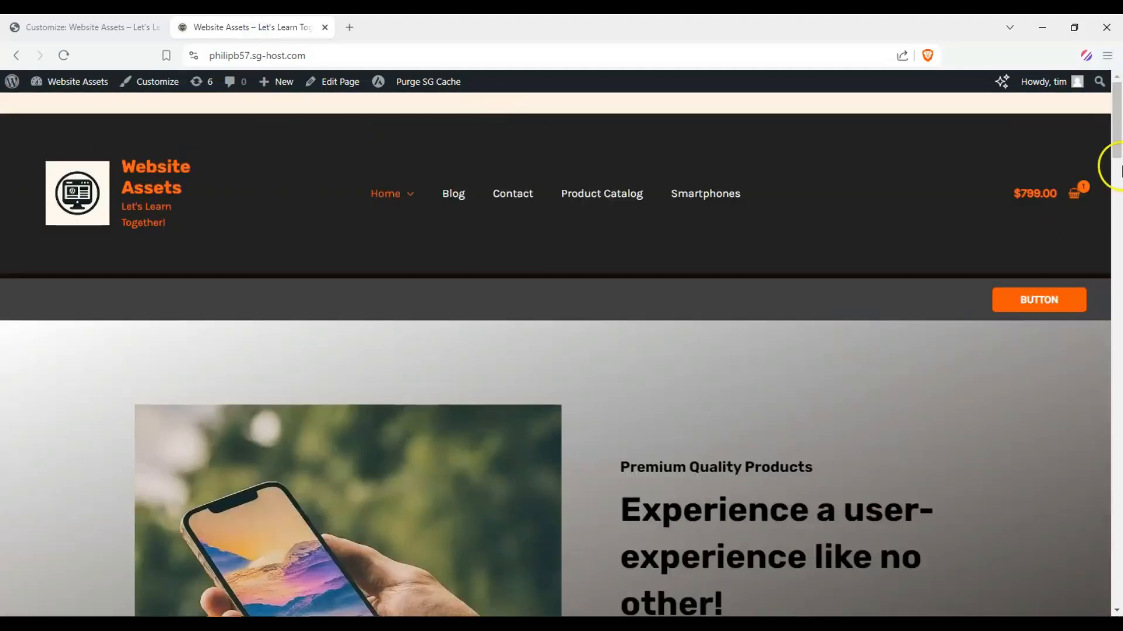
pyautogui.moveTo(1120, 171); pyautogui.dragTo(1116, 122)
pyautogui.scroll(-3, 561, 350)
pyautogui.scroll(-3, 561, 351)
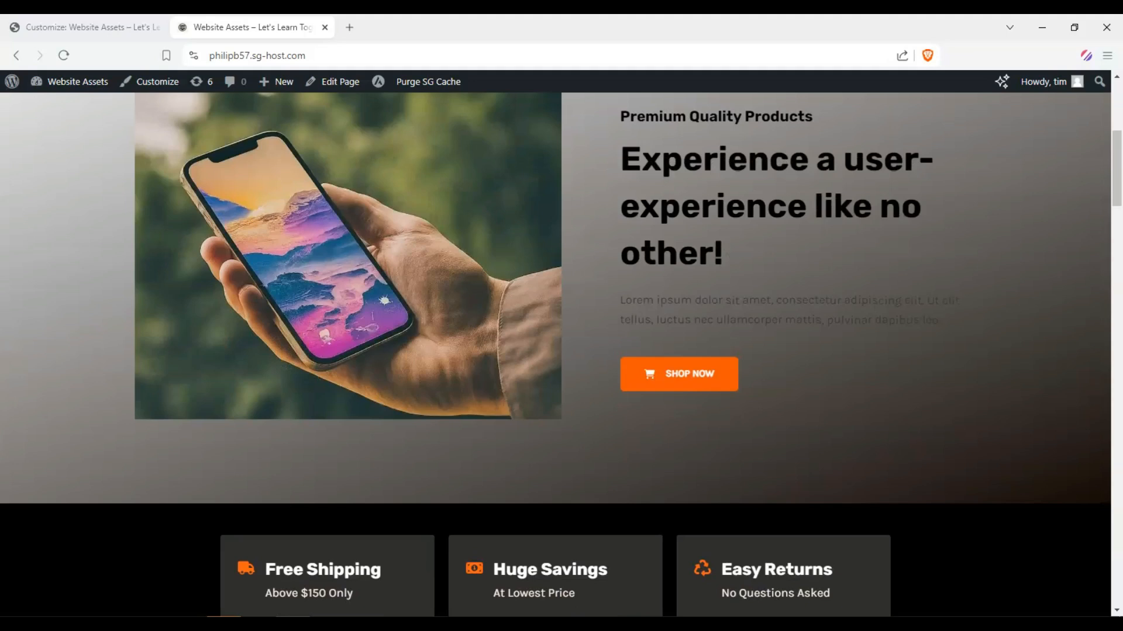
pyautogui.scroll(3, 562, 351)
pyautogui.scroll(2, 561, 350)
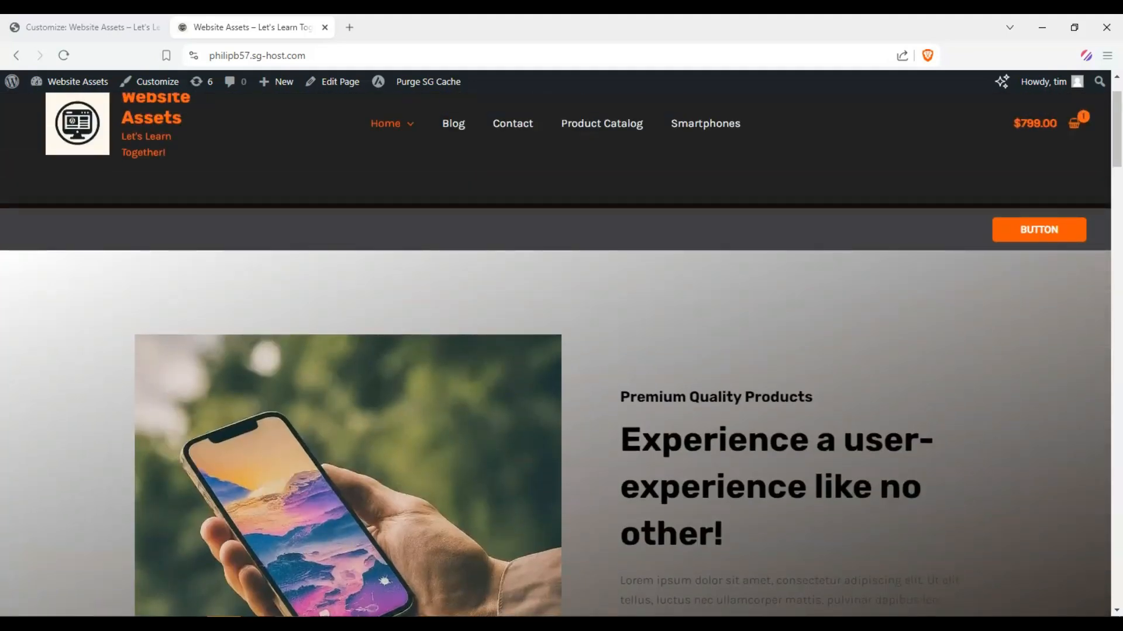